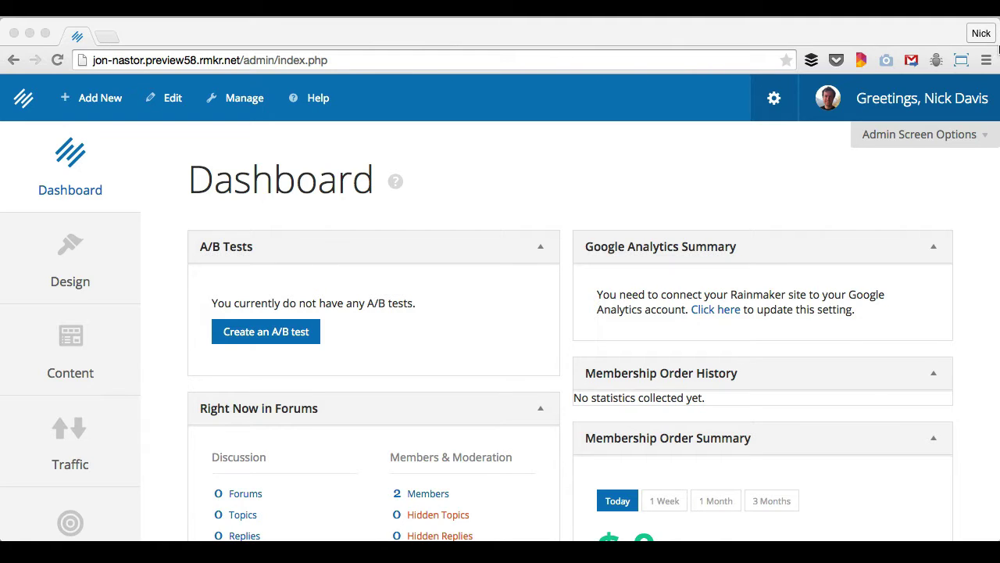
Open the list of all the site's pages and examine which membership-related pages already exist
click(634, 201)
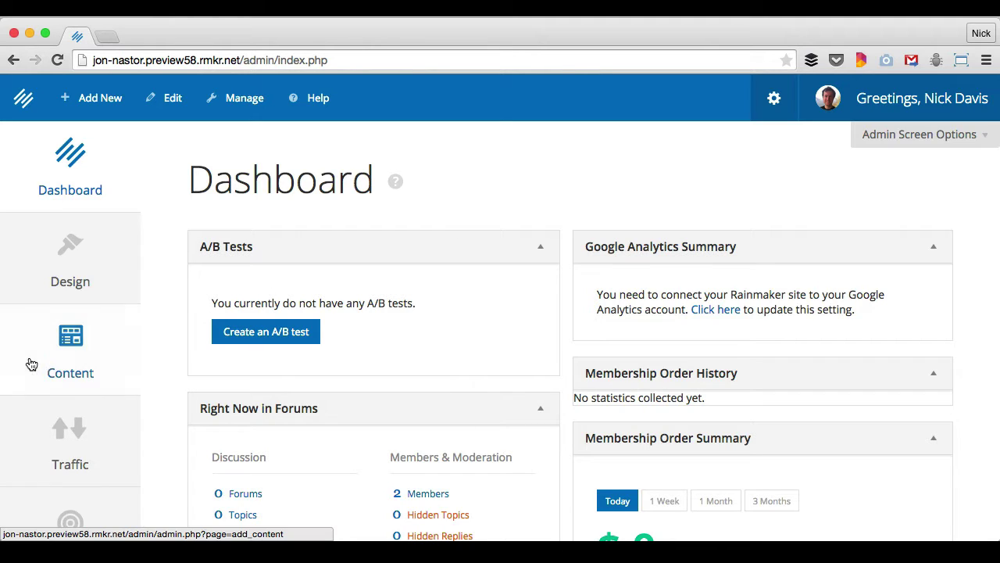
click(84, 335)
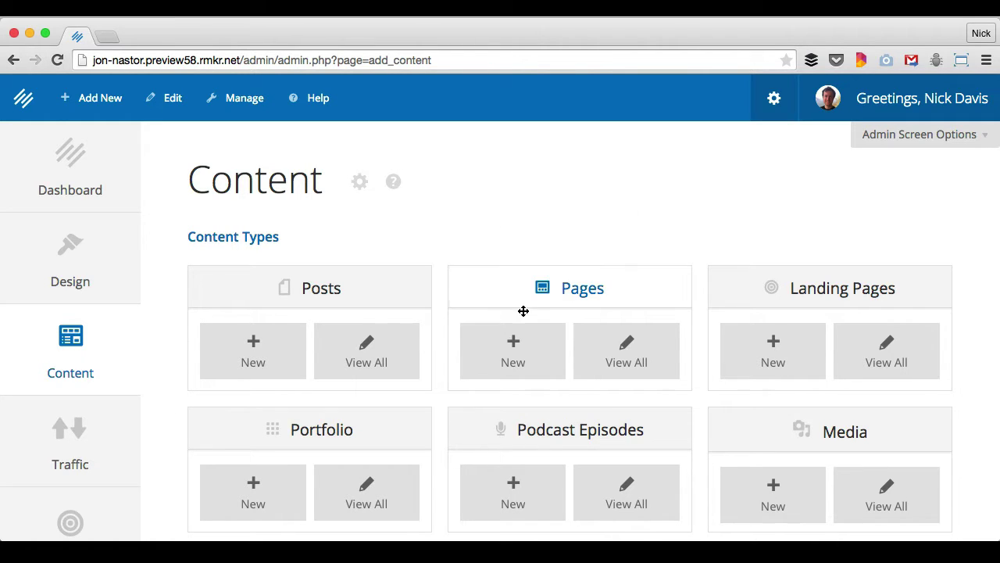
click(625, 328)
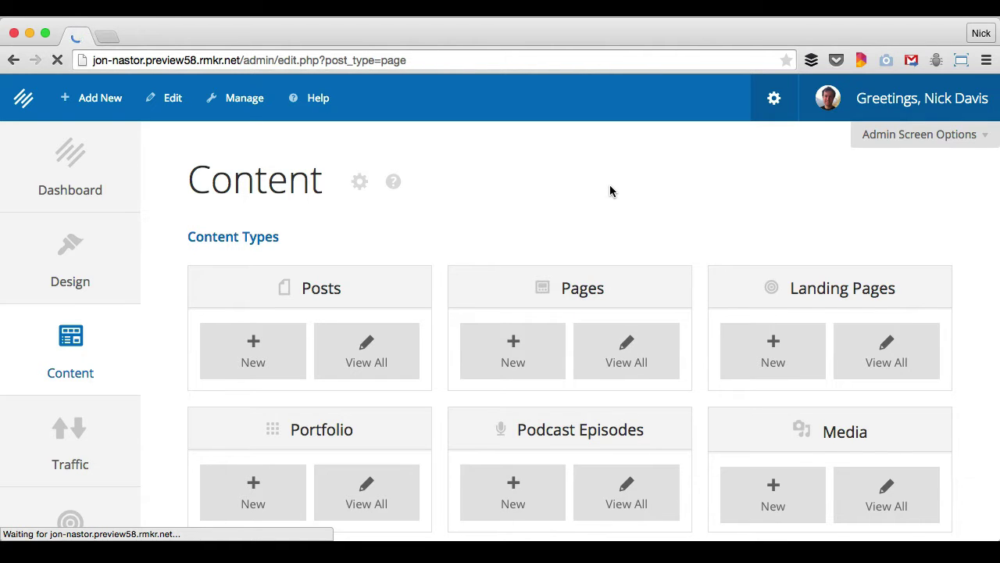
scroll(621, 307, down, 10)
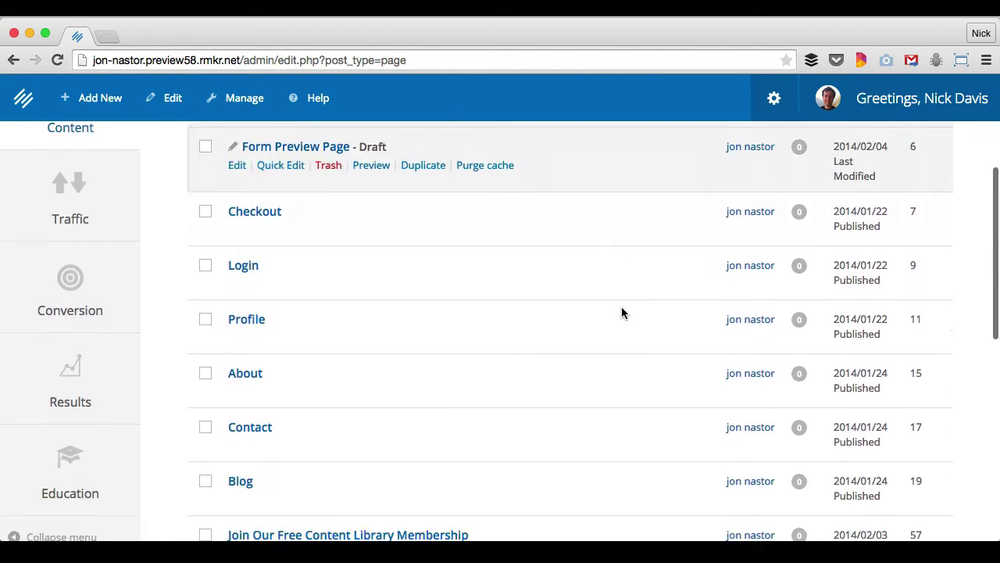
scroll(622, 311, down, 2)
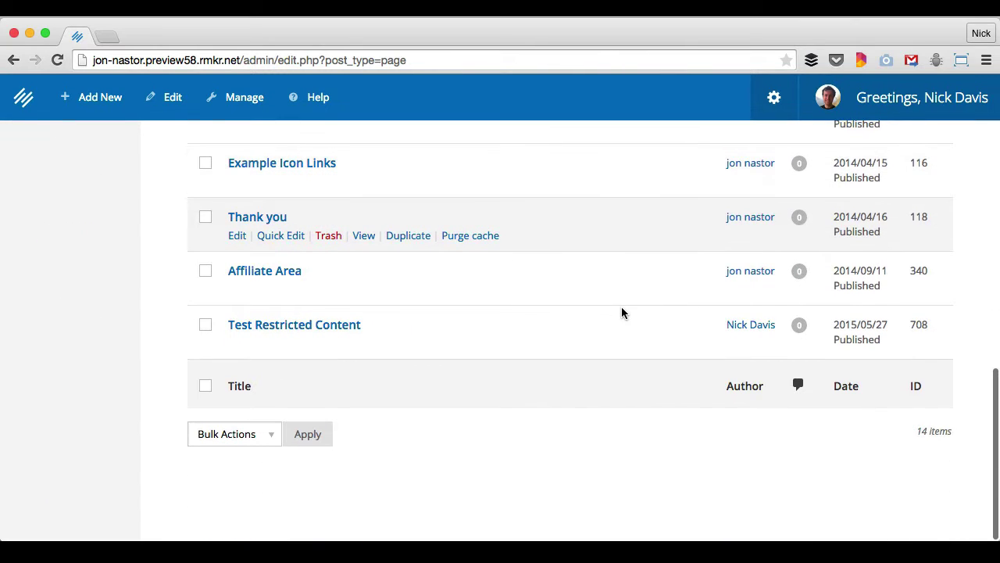
scroll(622, 311, up, 8)
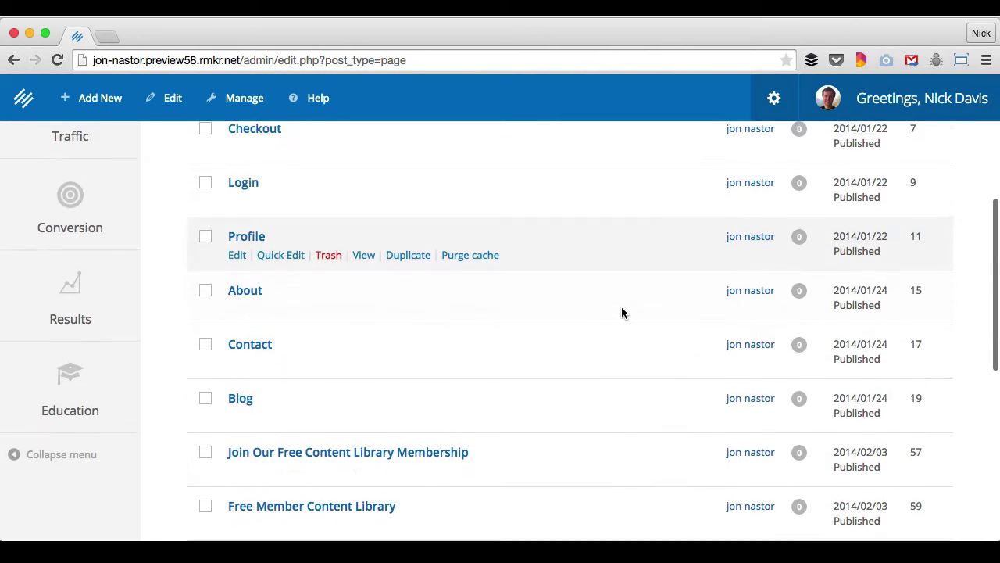
scroll(469, 346, up, 3)
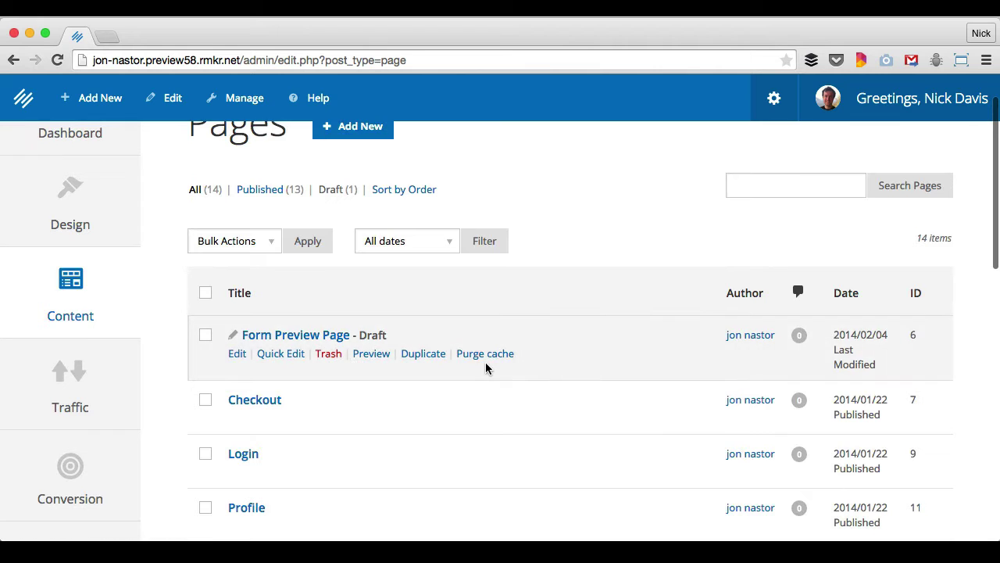
scroll(464, 406, down, 2)
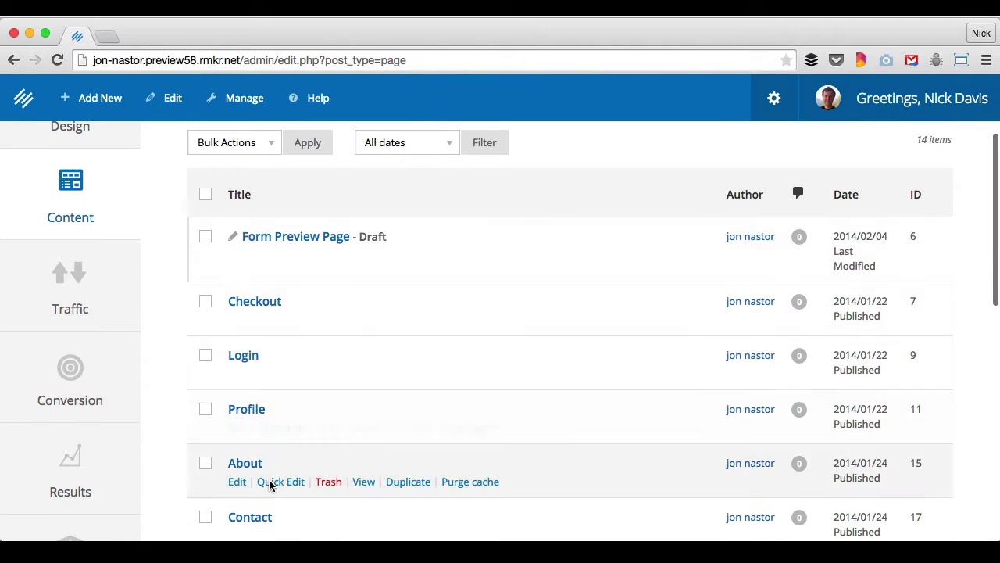
scroll(352, 290, up, 4)
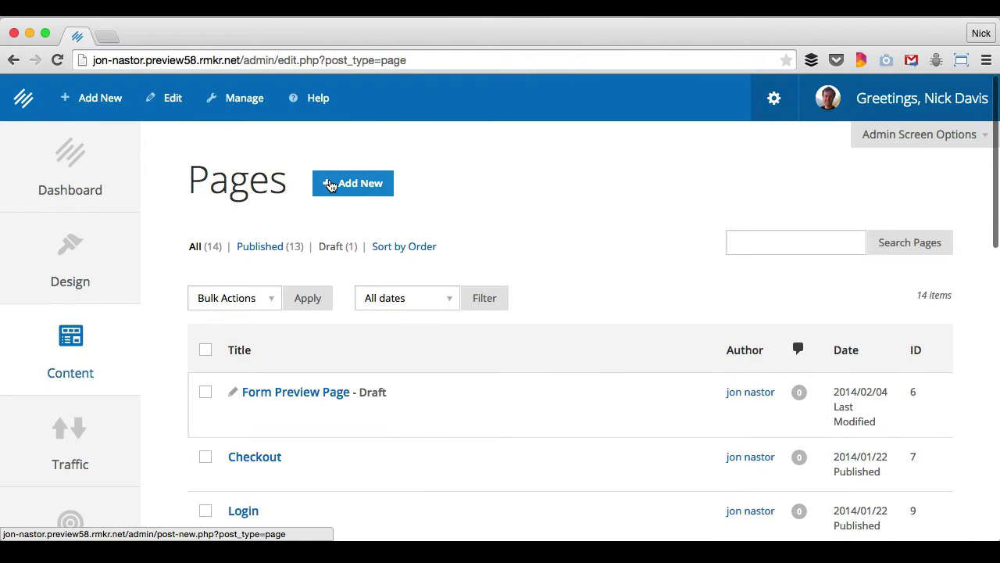
Start a new page titled "Checkout Page" with an empty body
click(331, 184)
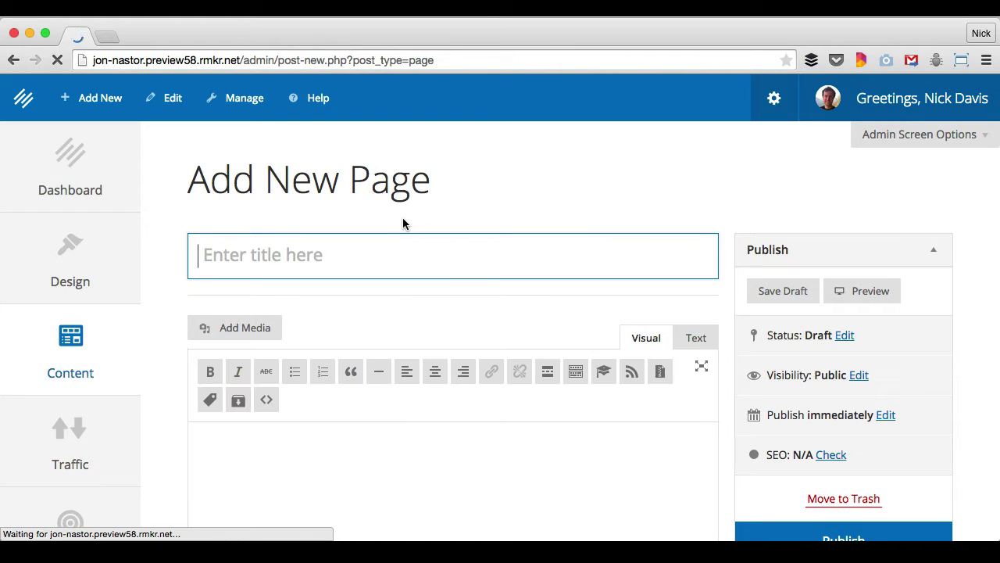
text(Checkout Page)
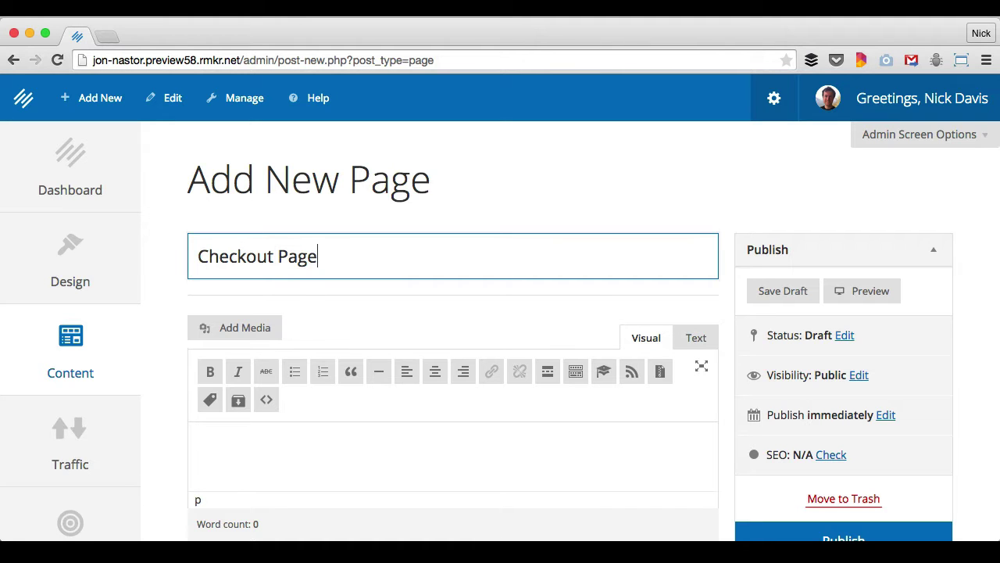
scroll(741, 416, down, 3)
click(590, 415)
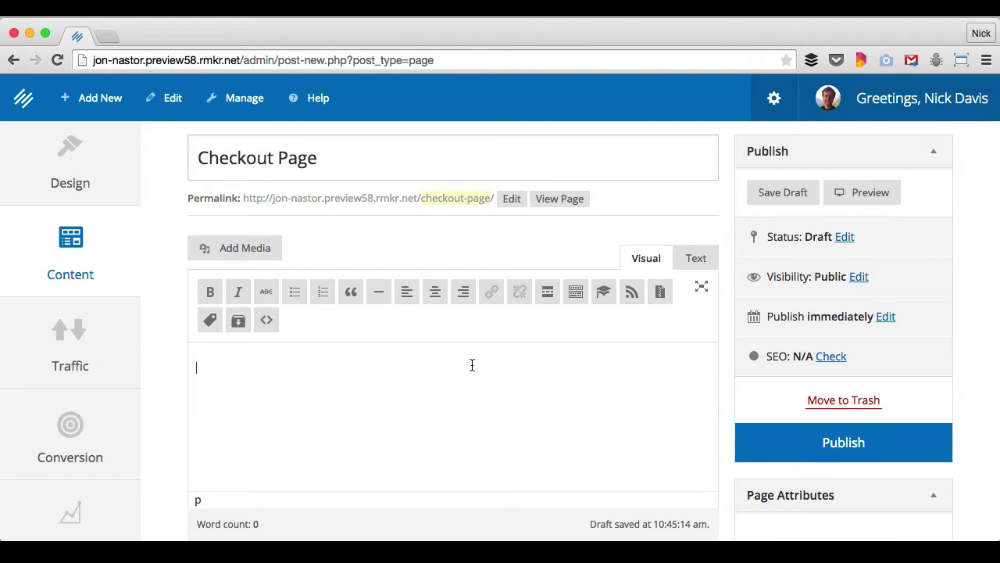
scroll(601, 233, down, 1)
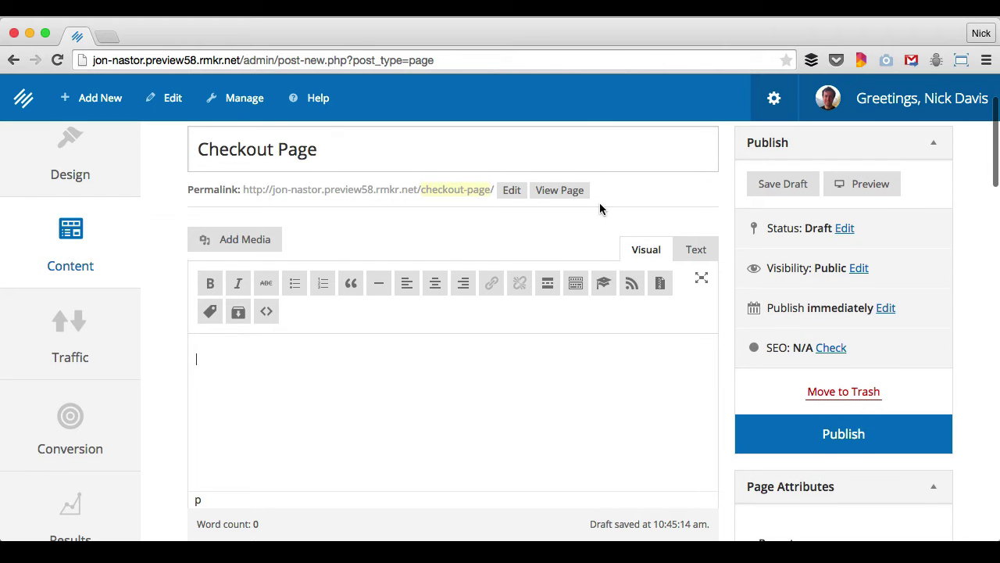
scroll(600, 258, up, 1)
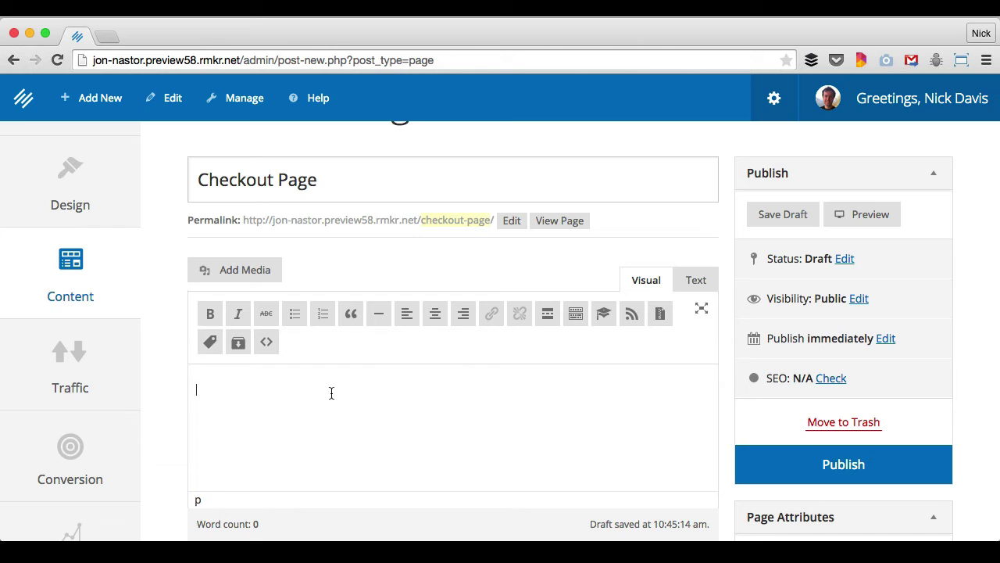
scroll(304, 258, up, 2)
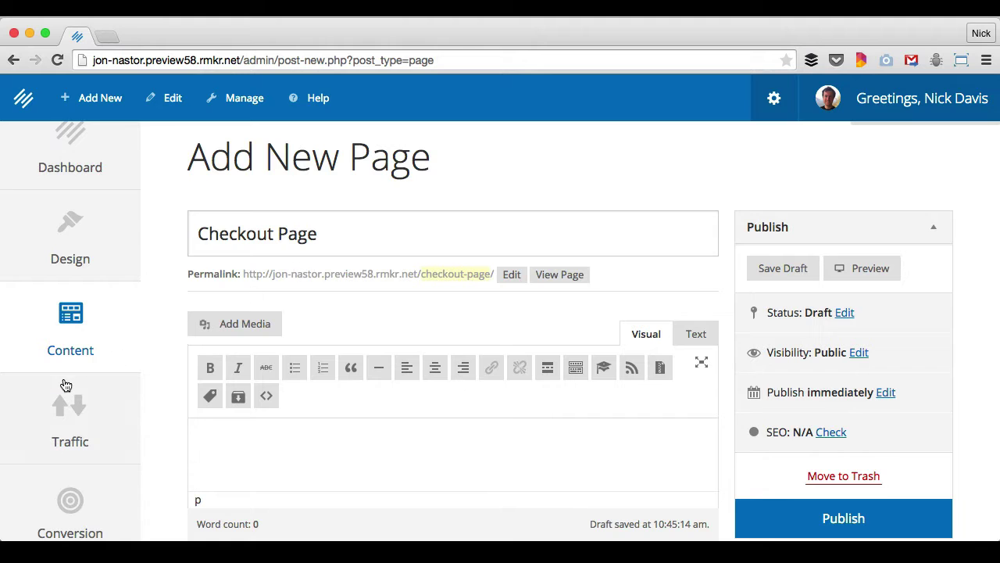
Leave the unsaved page and examine the membership pages, email and payment gateway status in the Conversion section
scroll(98, 437, down, 1)
click(101, 473)
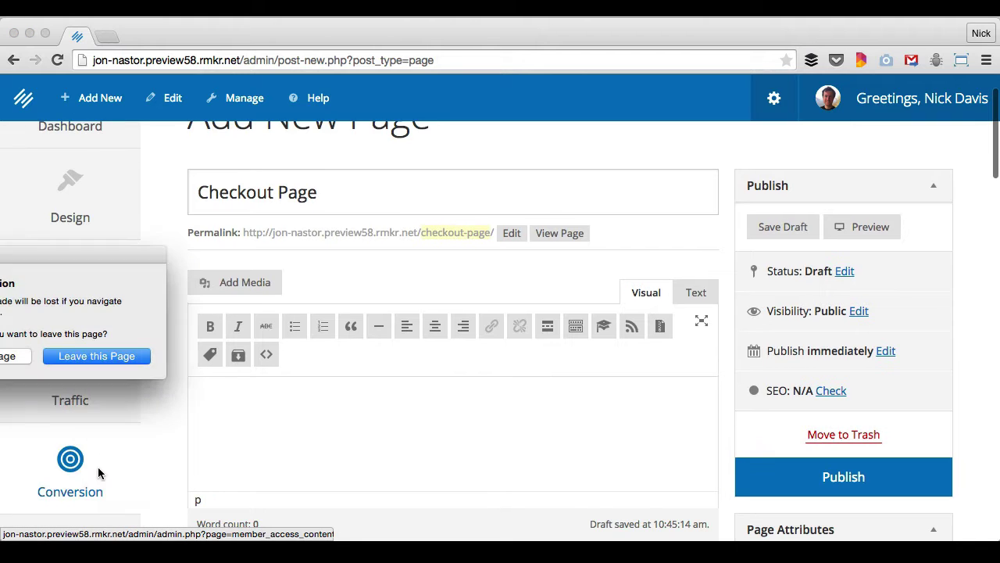
click(96, 356)
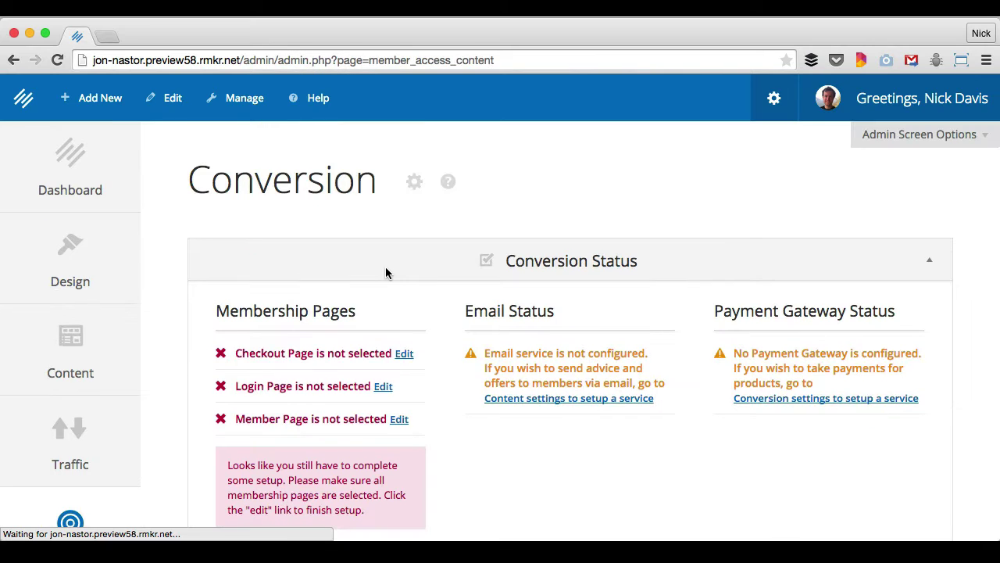
scroll(508, 266, down, 1)
scroll(547, 262, up, 1)
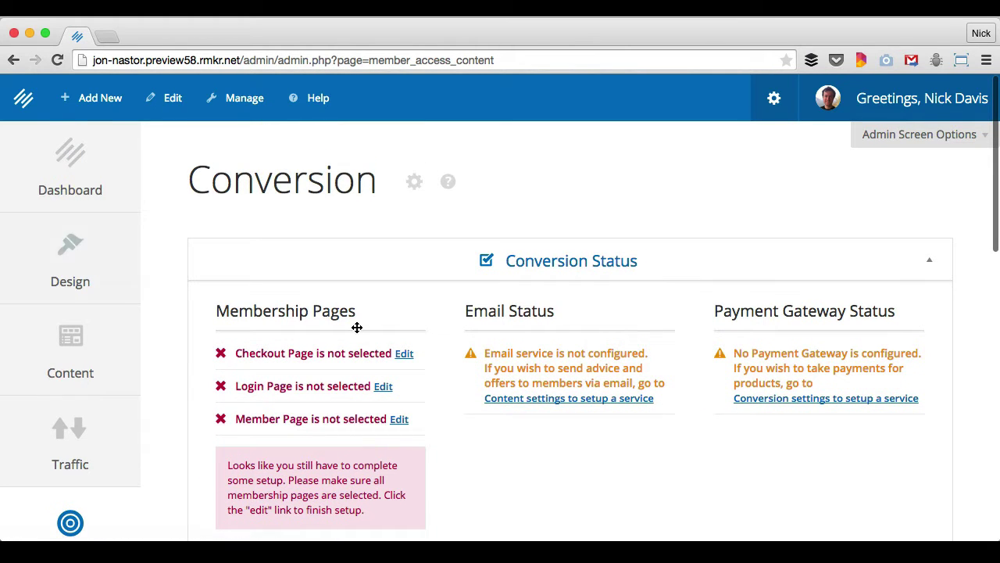
click(931, 260)
click(932, 260)
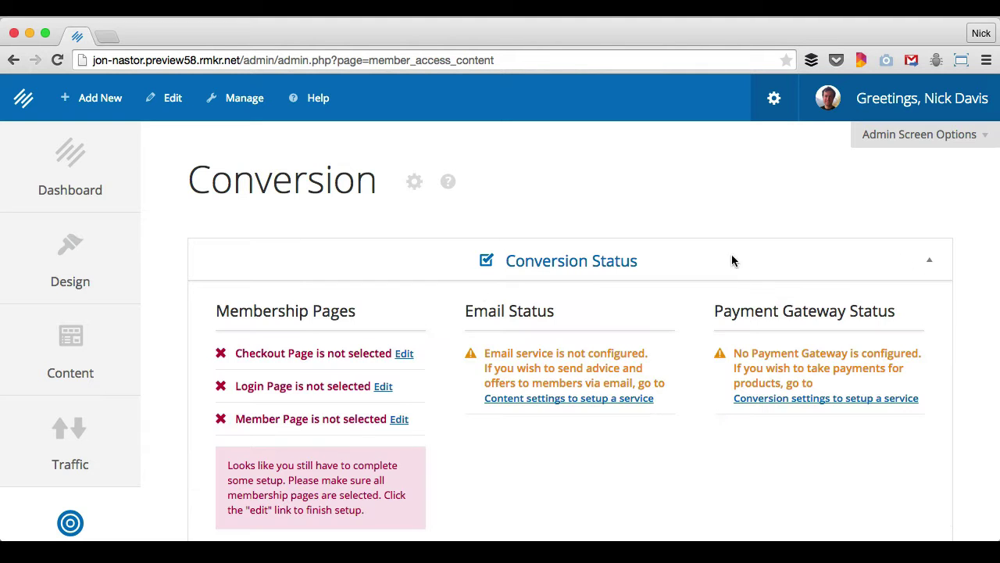
scroll(518, 358, down, 2)
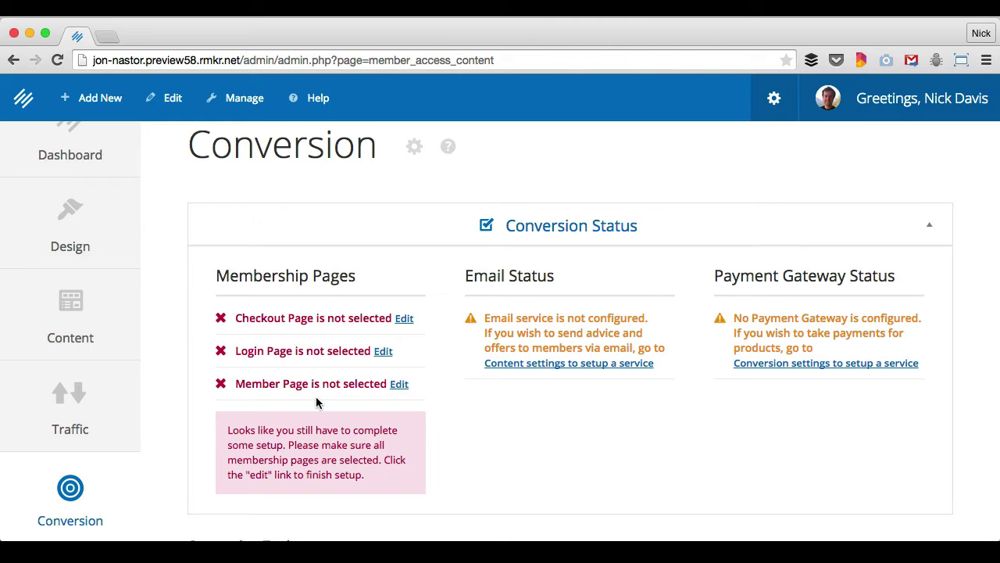
Set the default Checkout Page to Checkout, Login Page to Login and Member Page to Profile, and save the settings
click(402, 320)
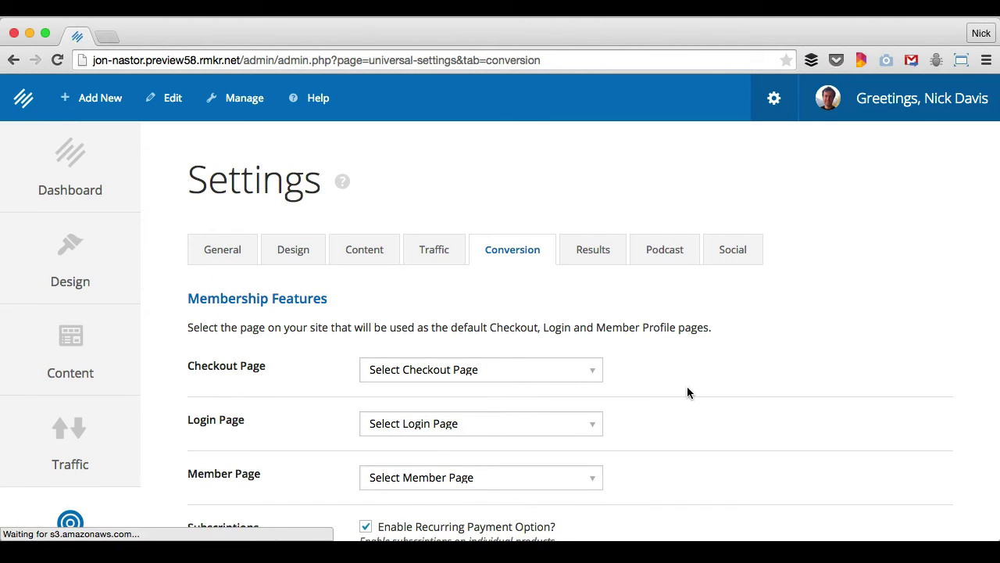
scroll(689, 393, down, 1)
scroll(664, 368, down, 1)
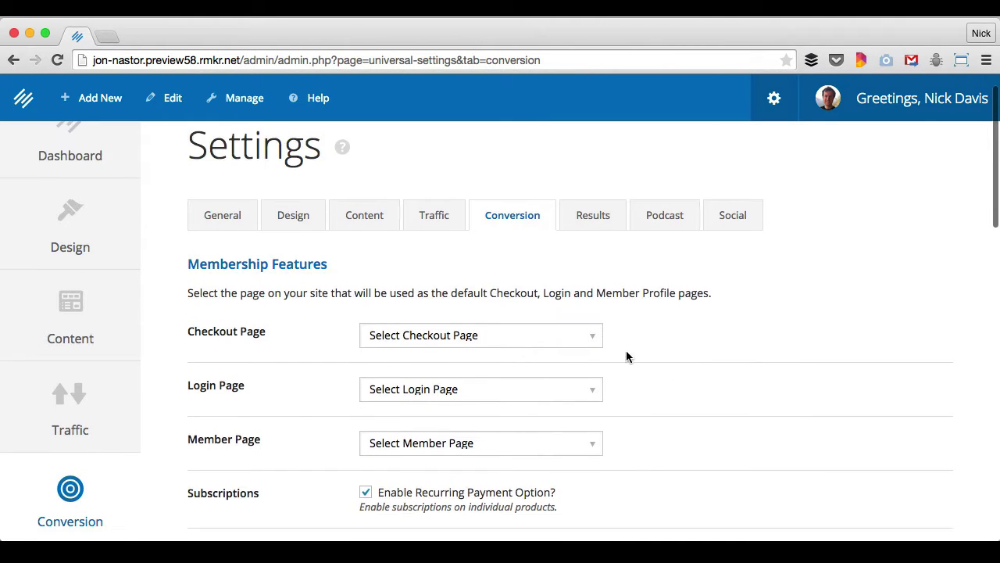
click(415, 334)
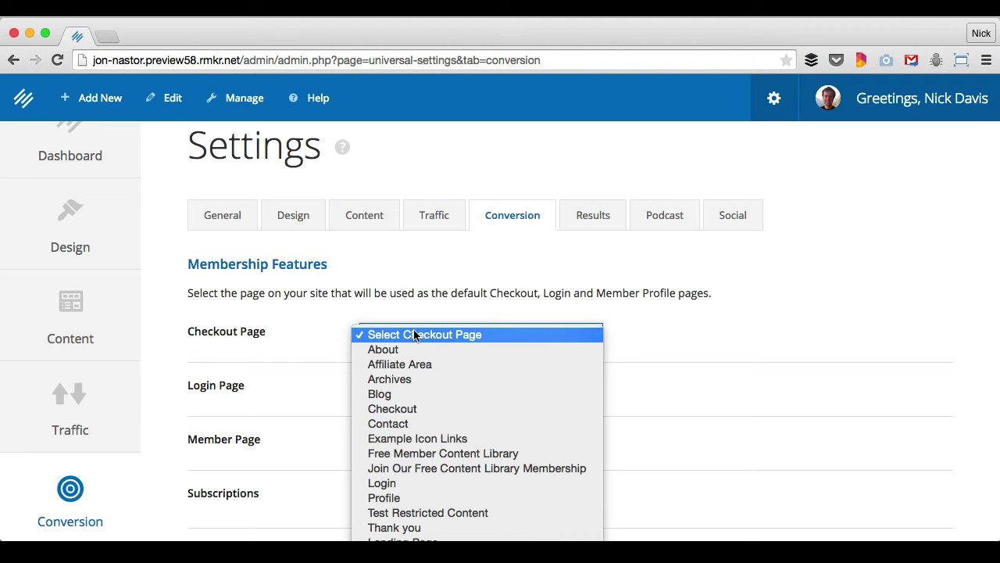
click(410, 409)
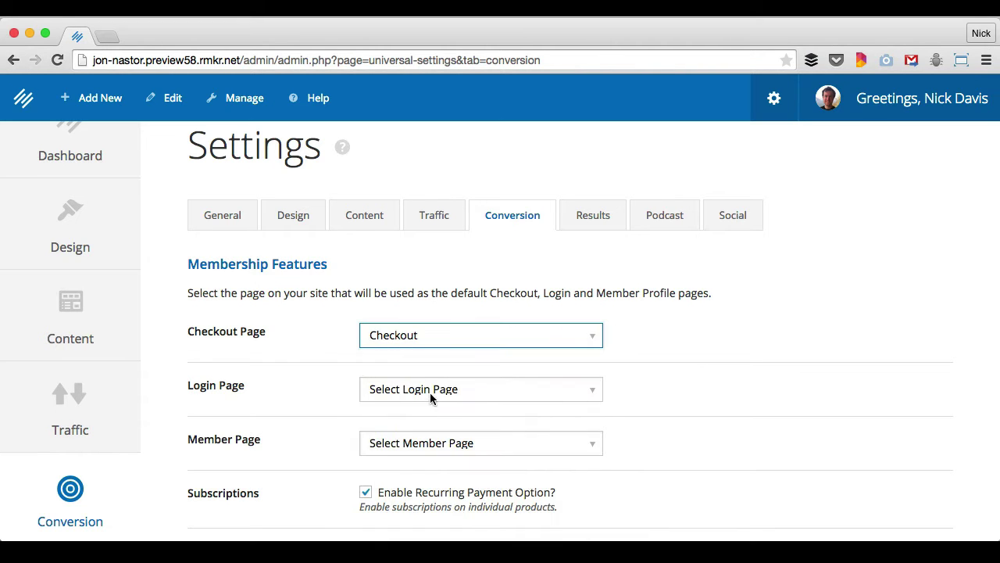
click(418, 388)
click(455, 538)
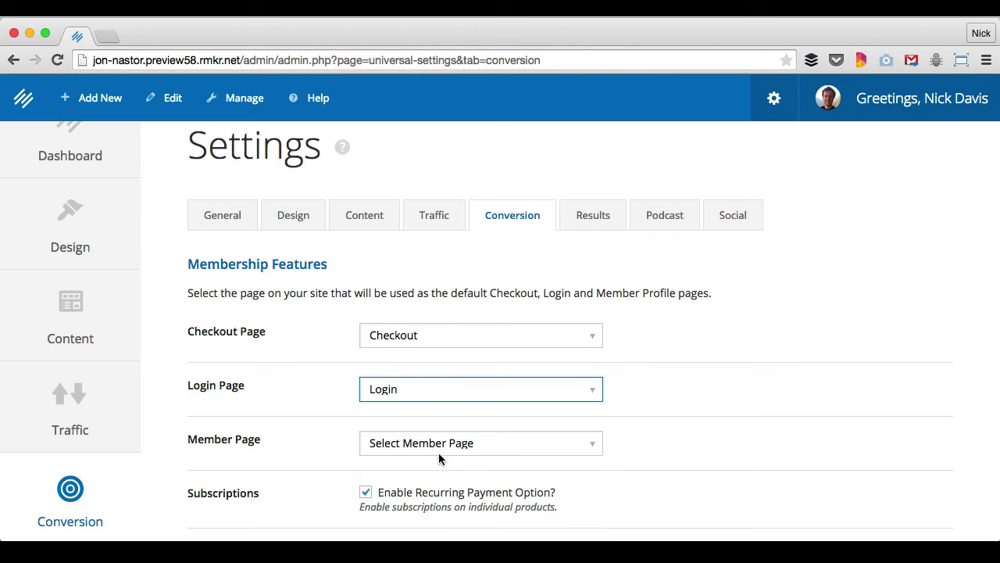
click(438, 444)
click(417, 500)
scroll(699, 477, down, 2)
scroll(698, 472, down, 12)
click(224, 457)
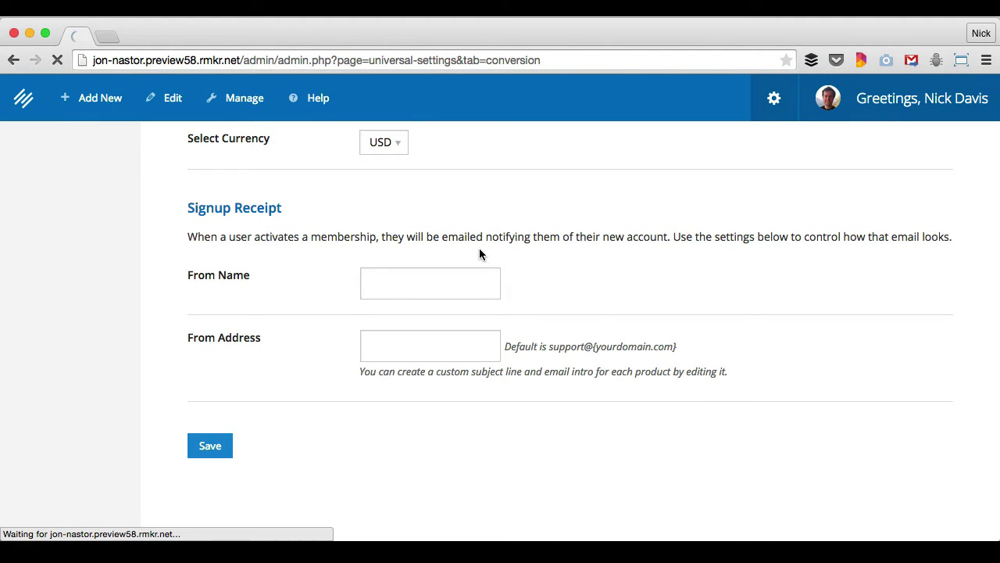
Return to the Conversion status overview and open the content settings for setting up an email service
scroll(644, 324, down, 2)
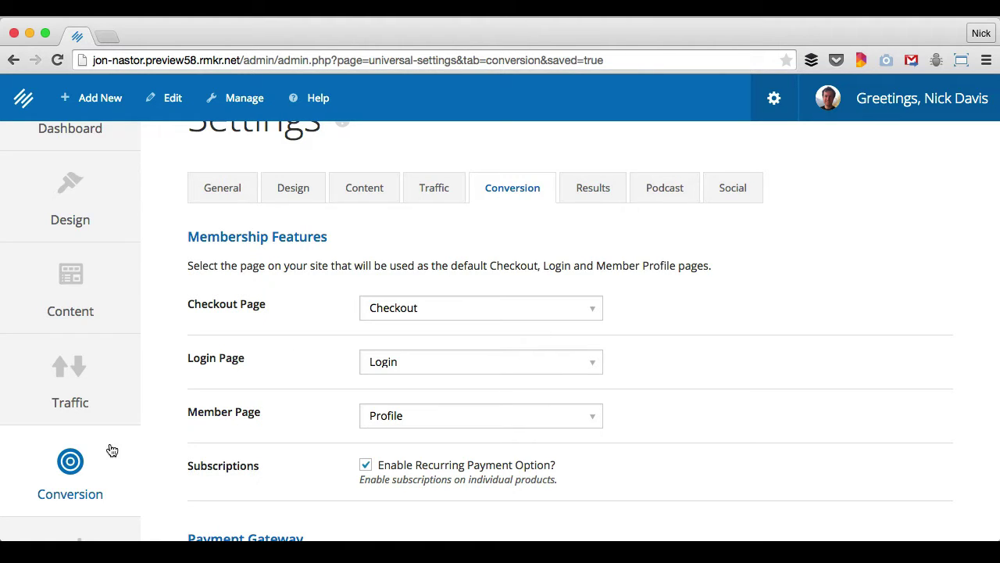
click(86, 457)
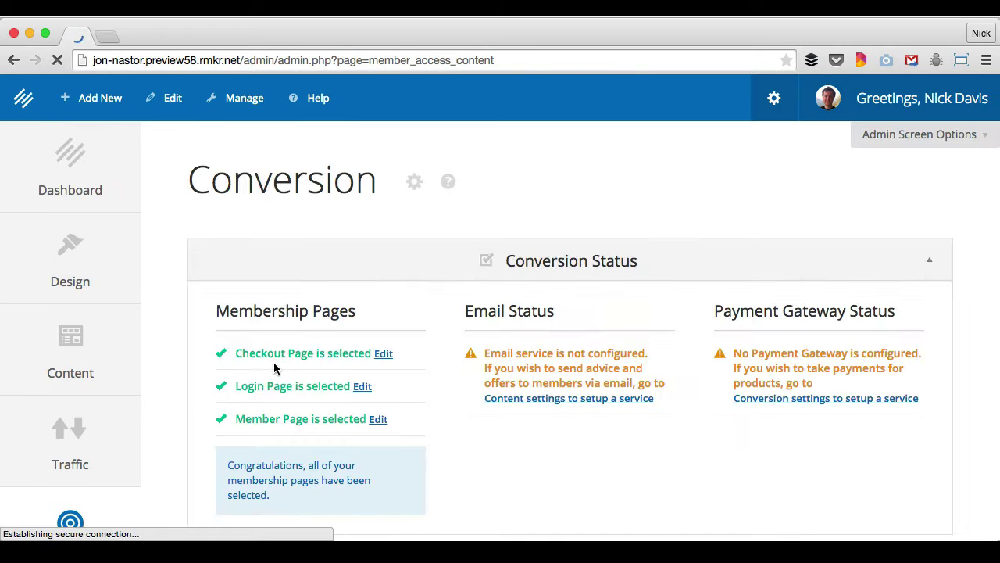
click(549, 398)
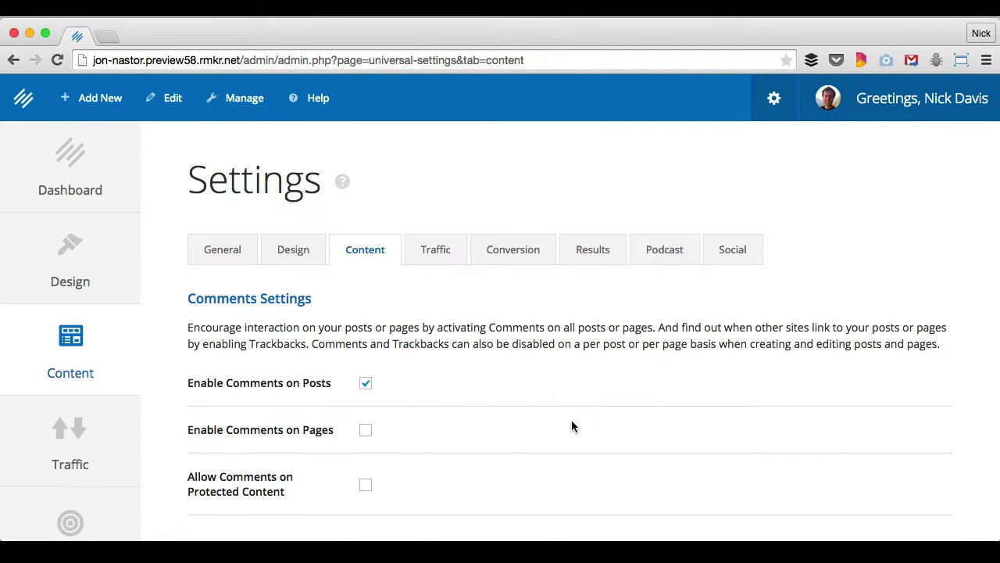
Find the MailChimp account information in the content settings and start the MailChimp account setup
scroll(571, 428, down, 10)
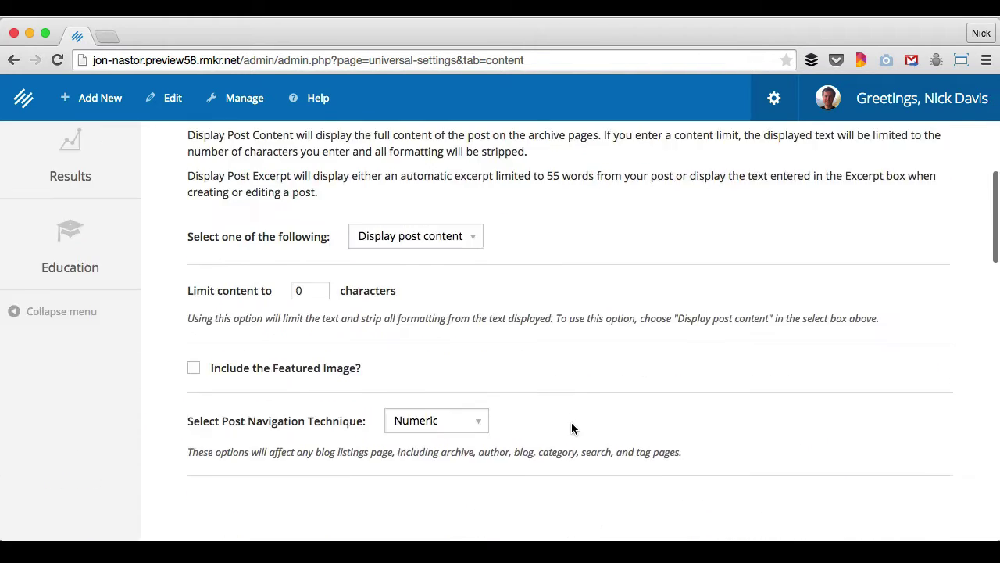
scroll(571, 429, down, 8)
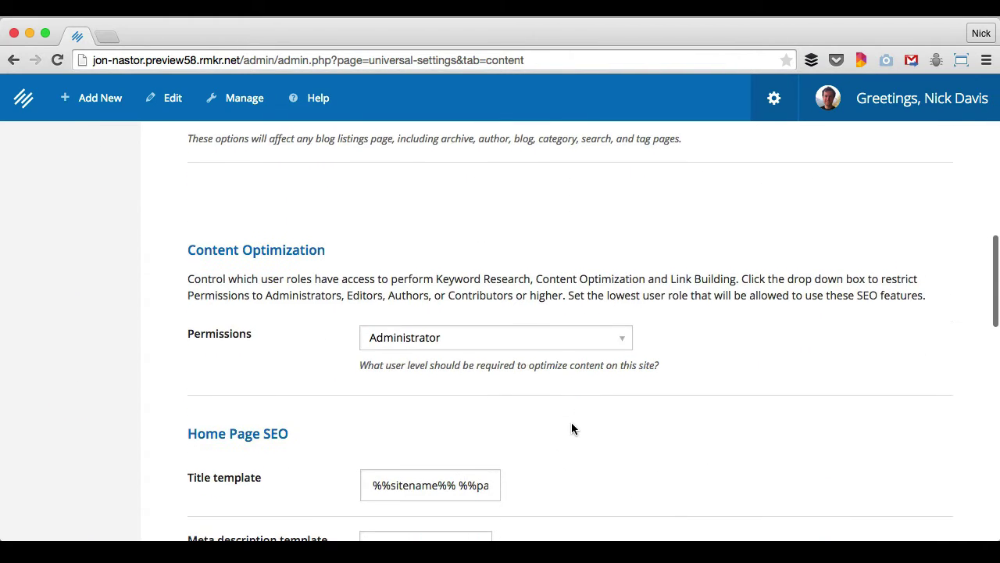
scroll(571, 427, down, 5)
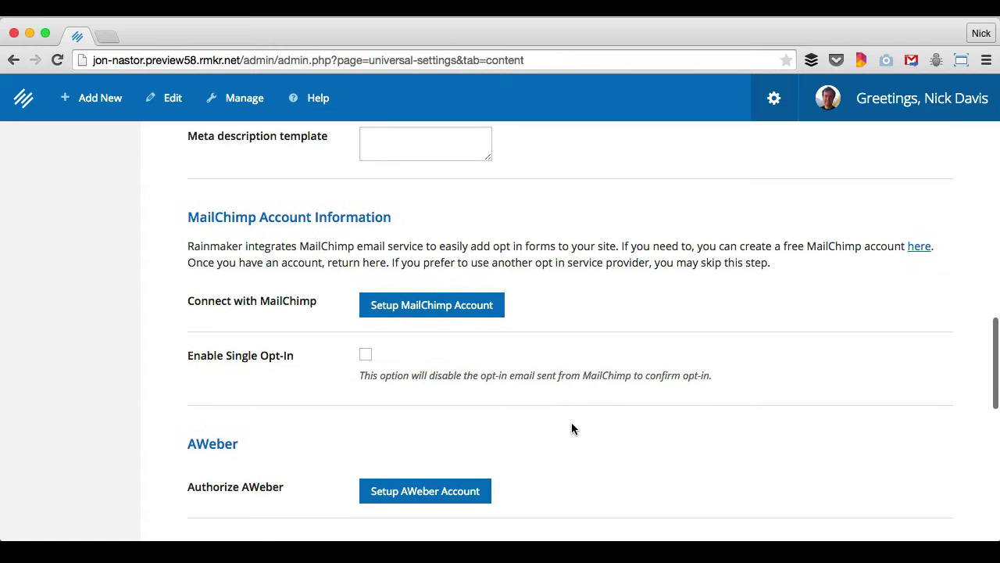
scroll(245, 452, down, 1)
scroll(245, 454, up, 2)
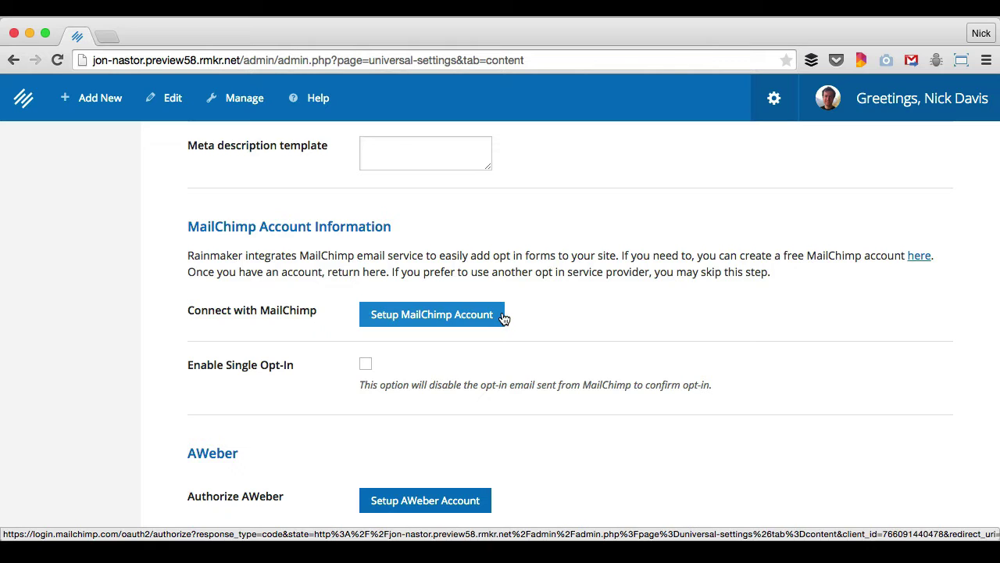
click(456, 316)
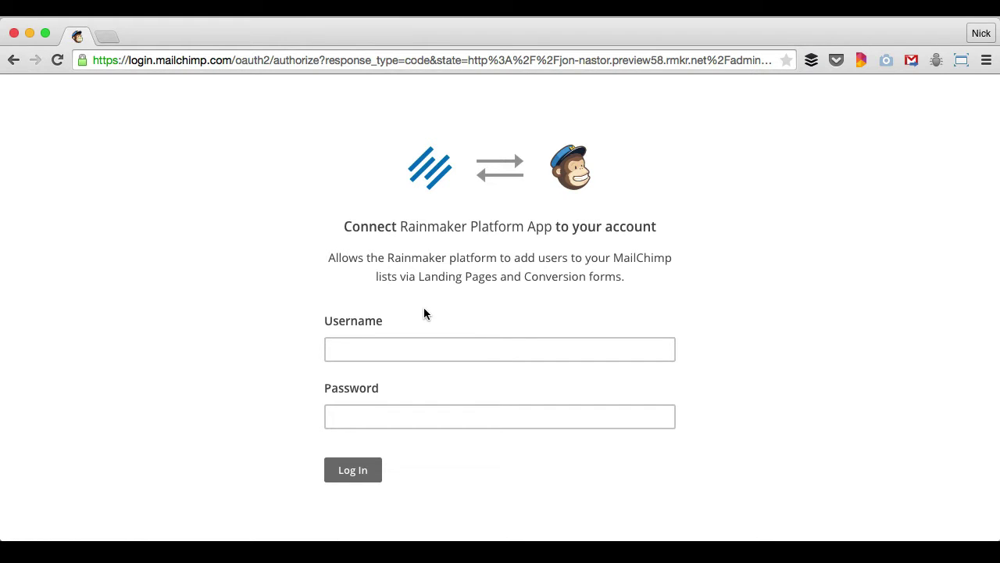
Fill in the MailChimp username and password, log in, and complete the connection to the Rainmaker Platform App
key(super+backslash)
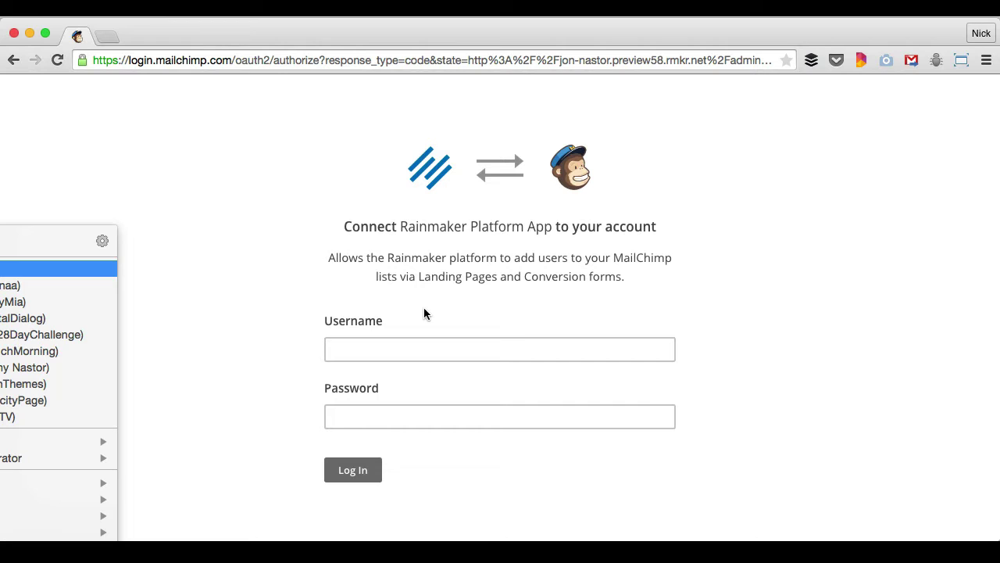
key(Return)
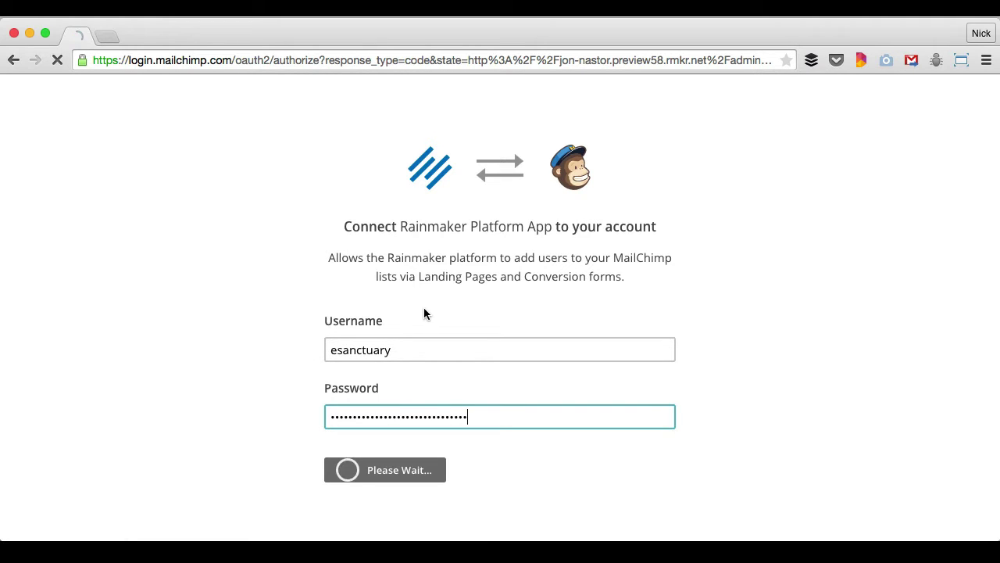
scroll(495, 308, down, 3)
click(422, 434)
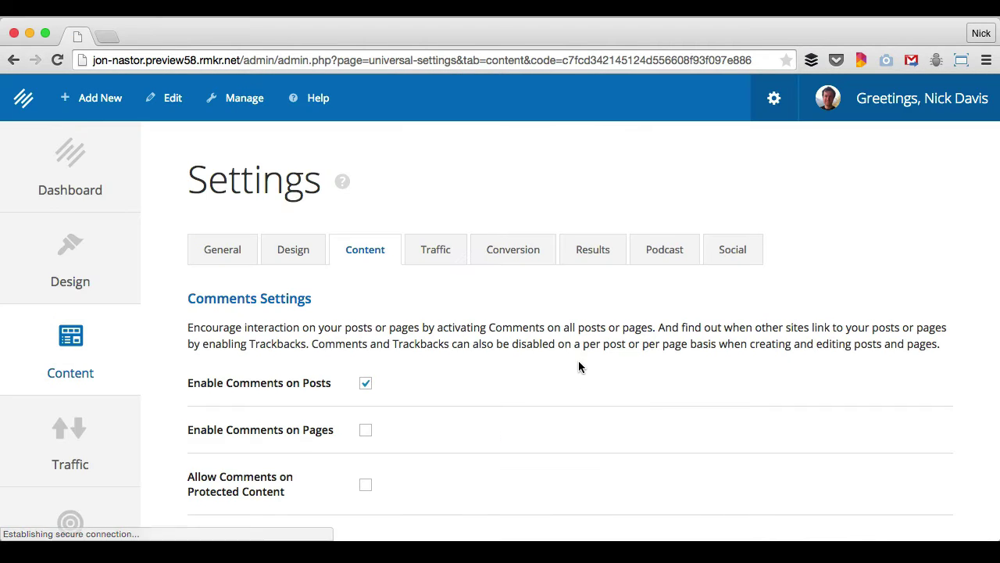
Return to the Conversion section to check the email status
scroll(571, 389, down, 5)
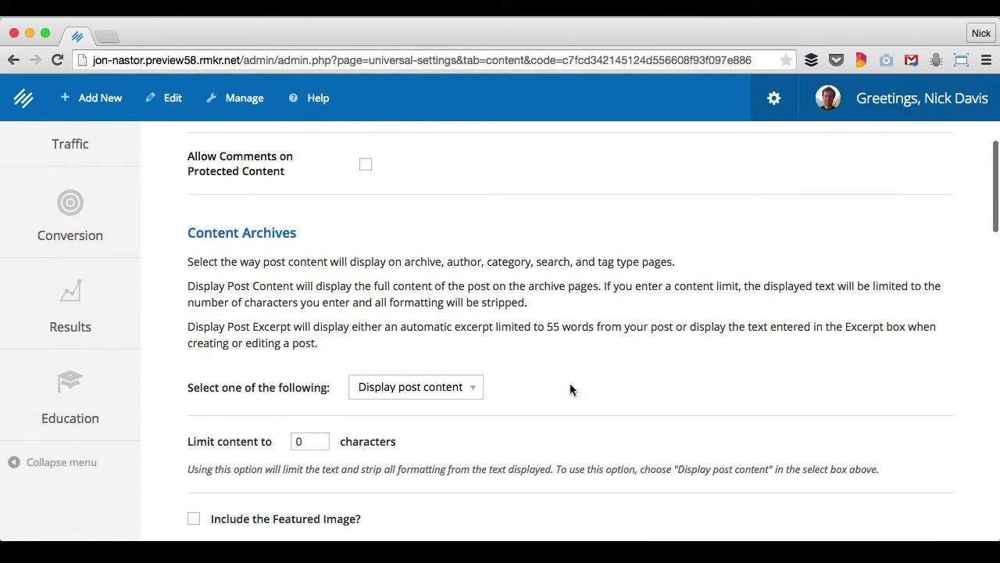
scroll(571, 389, down, 3)
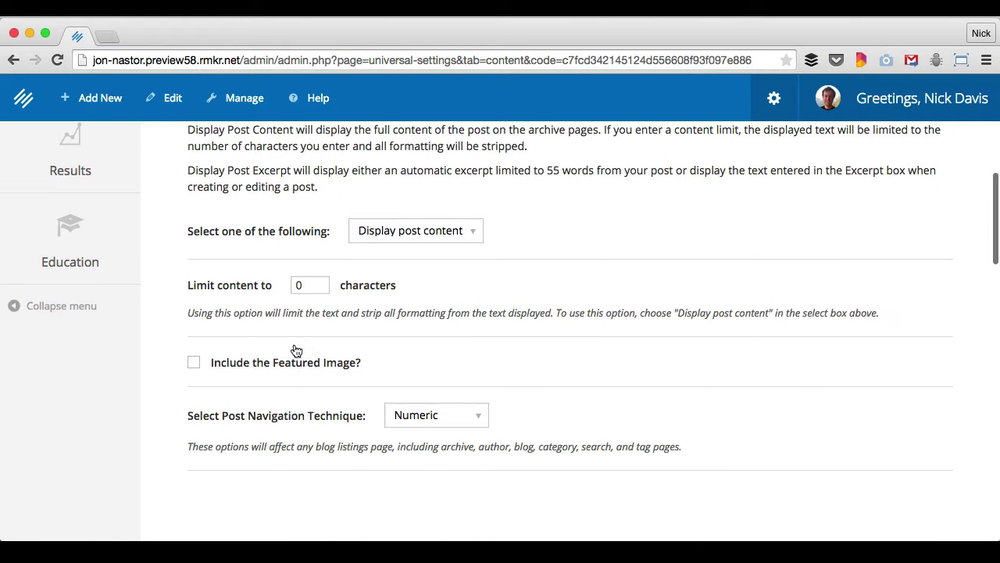
scroll(553, 272, up, 3)
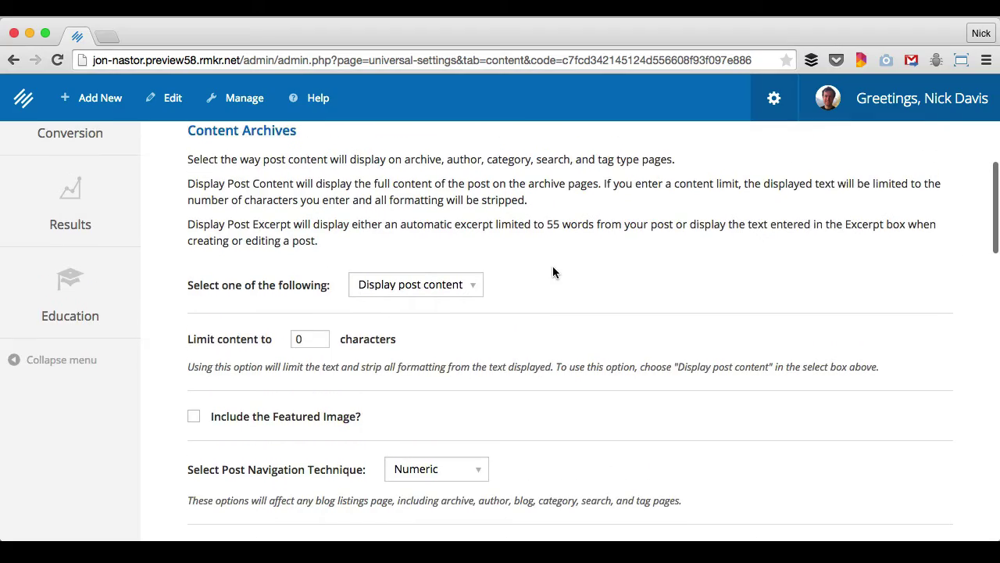
scroll(553, 267, up, 1)
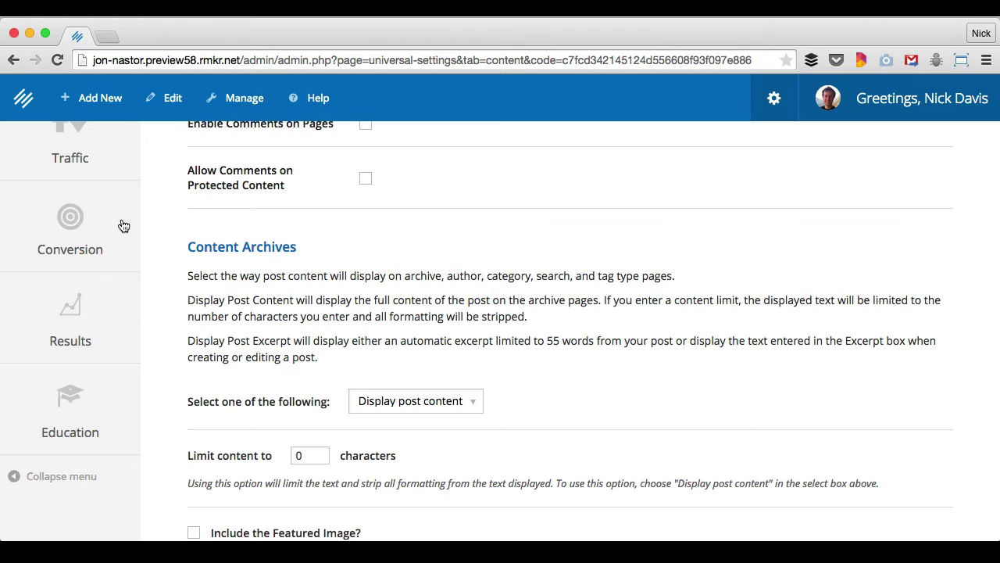
click(87, 225)
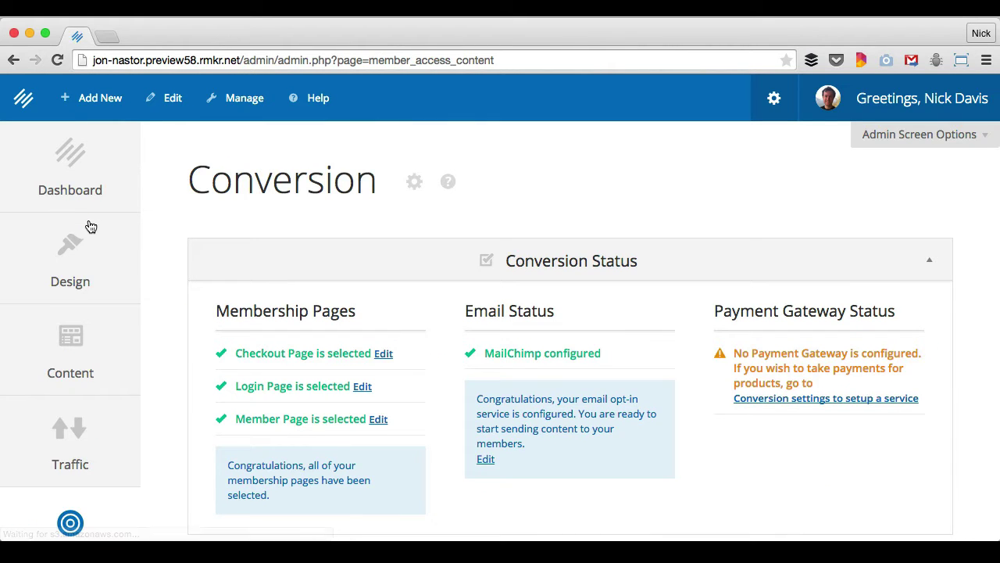
Open the member groups for editing from the Conversion tools and review the existing groups
scroll(339, 370, down, 5)
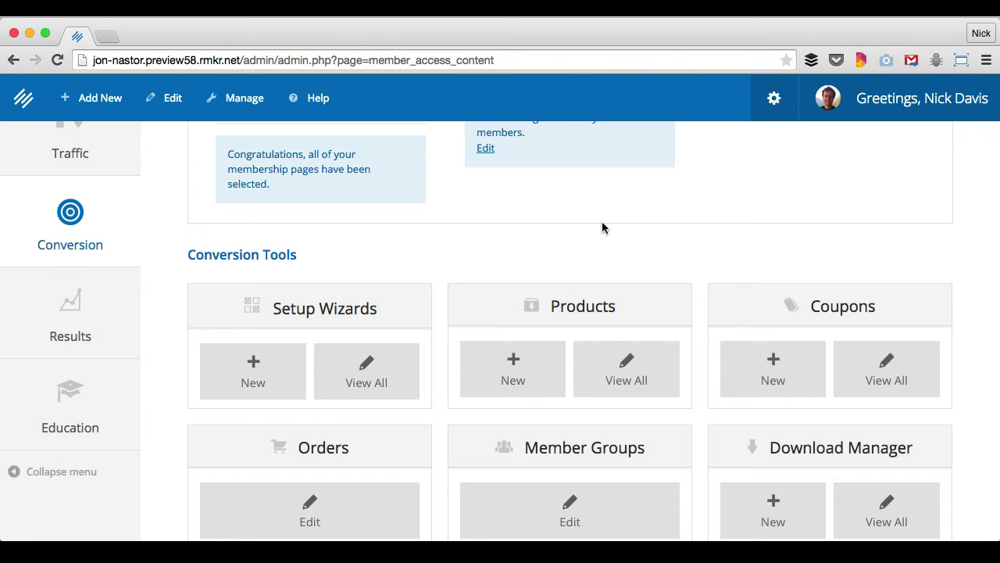
scroll(645, 260, down, 3)
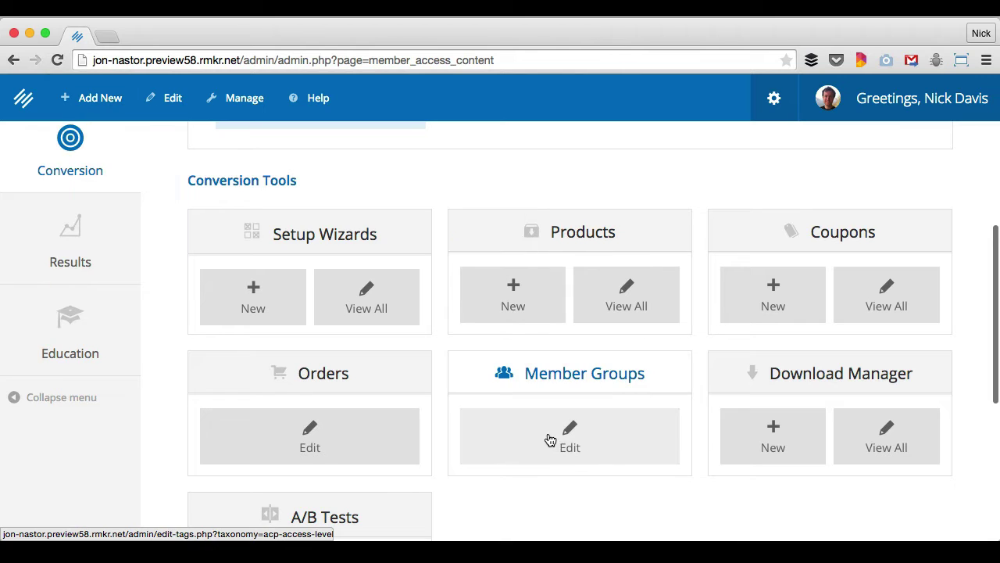
click(569, 436)
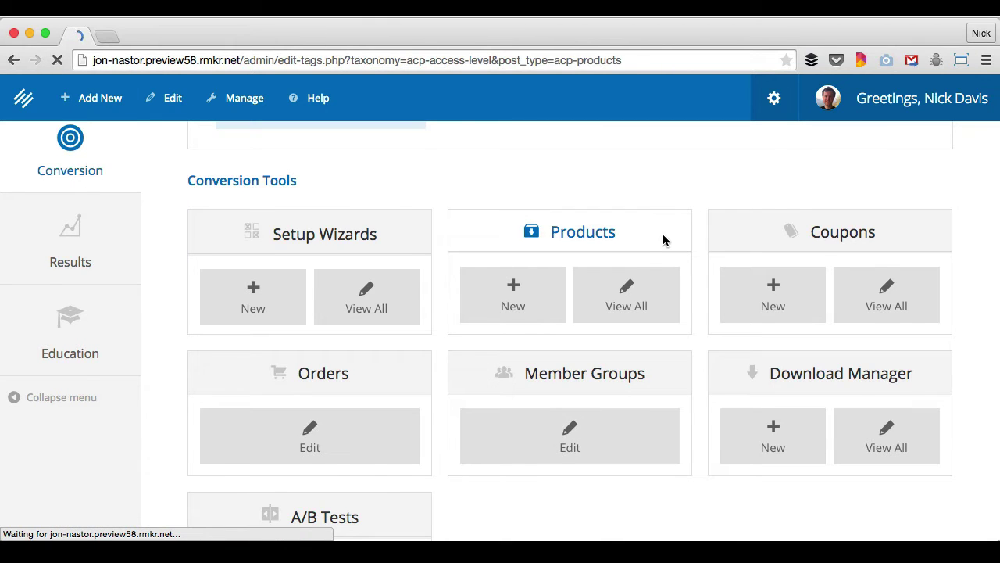
scroll(336, 304, down, 5)
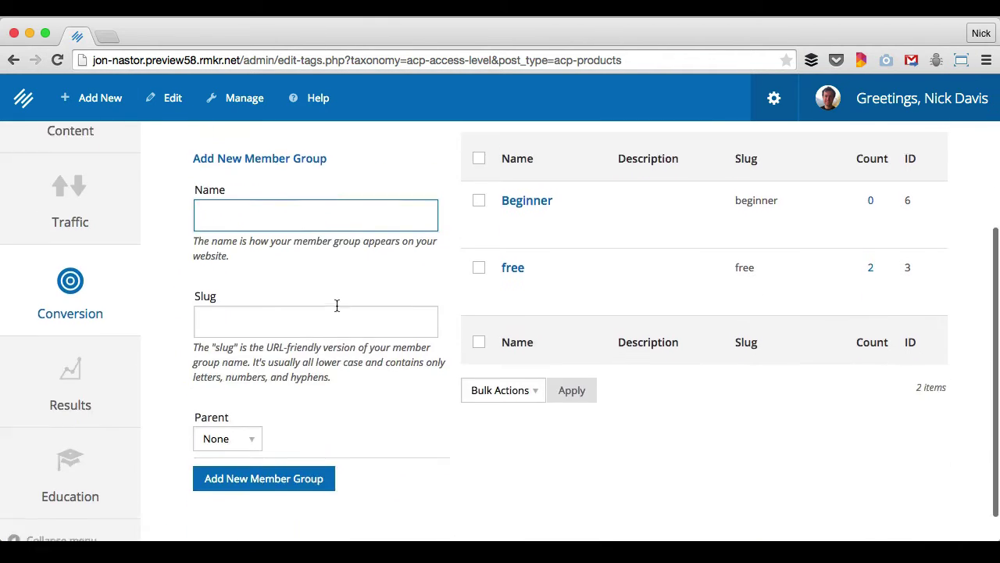
scroll(336, 304, up, 3)
scroll(406, 281, down, 1)
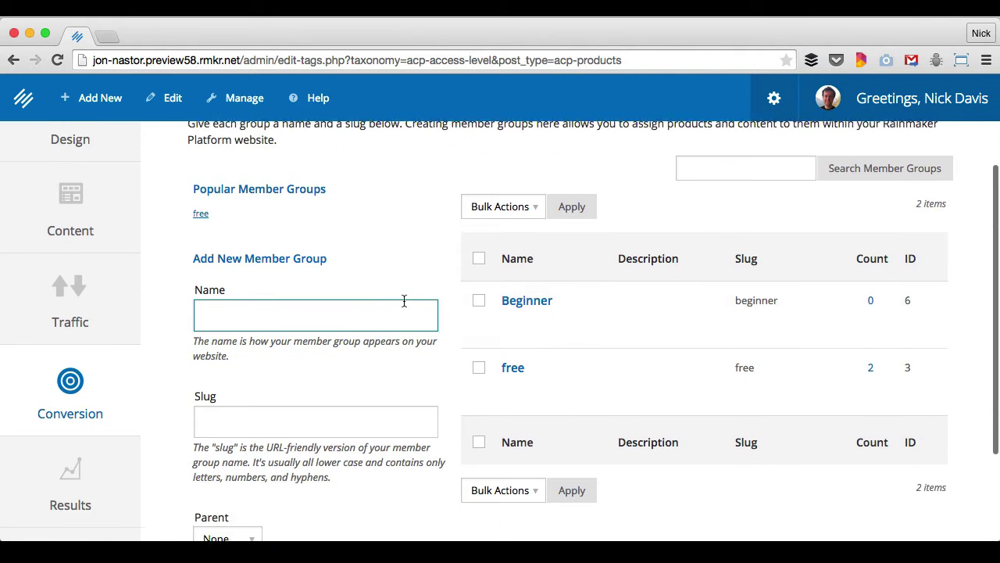
scroll(404, 301, down, 1)
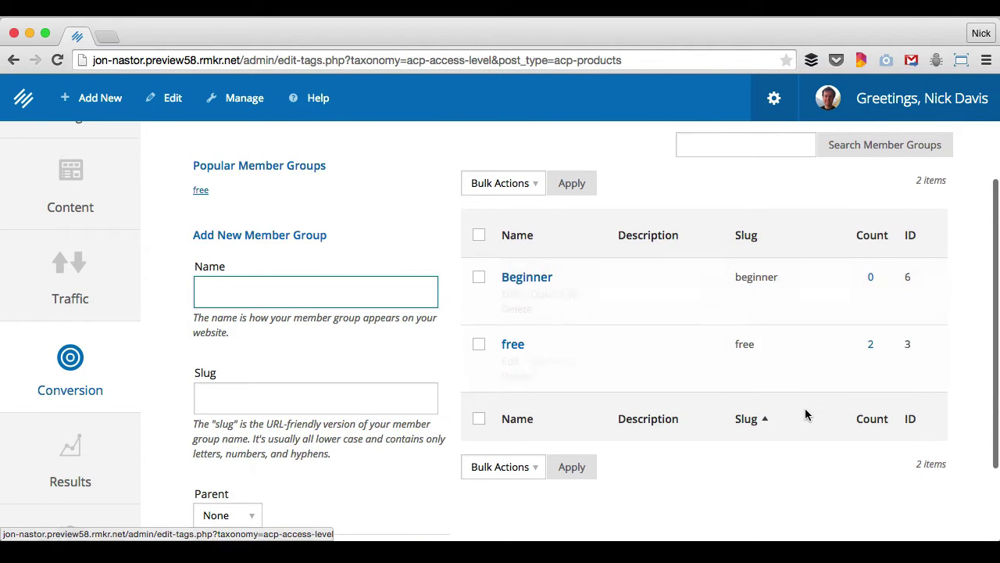
Add a new member group named Test with the slug test and no parent
scroll(806, 415, down, 1)
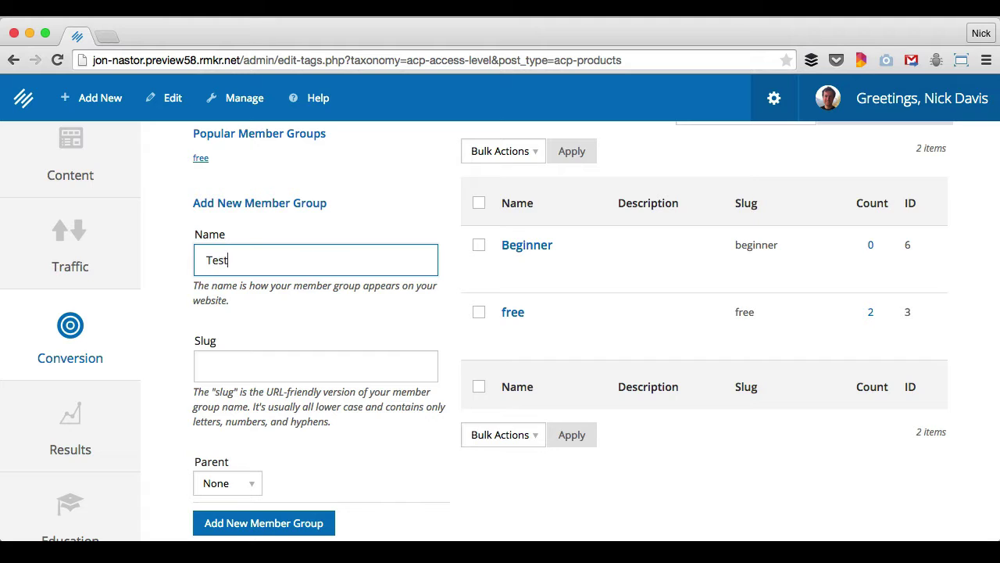
click(206, 365)
scroll(294, 518, down, 1)
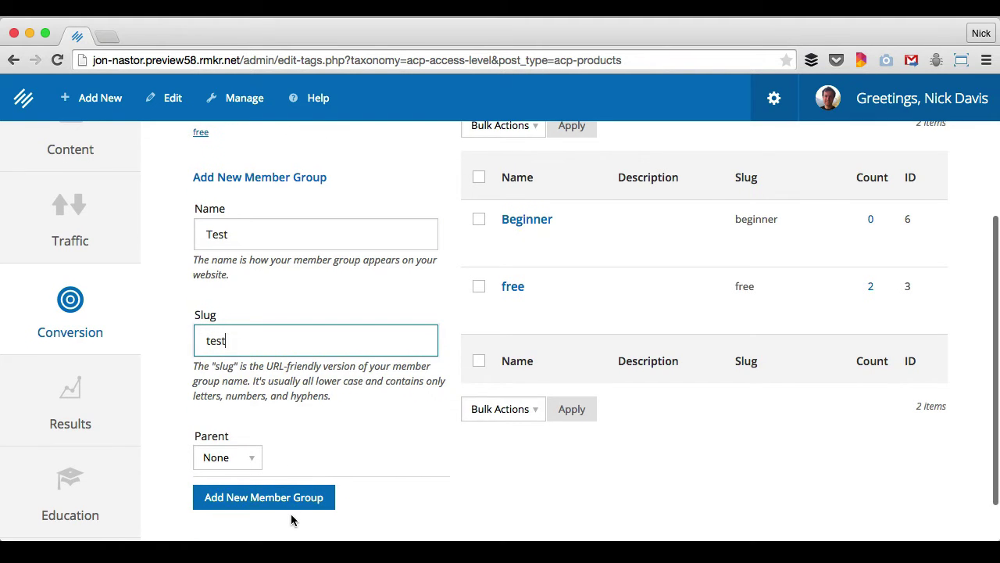
click(229, 495)
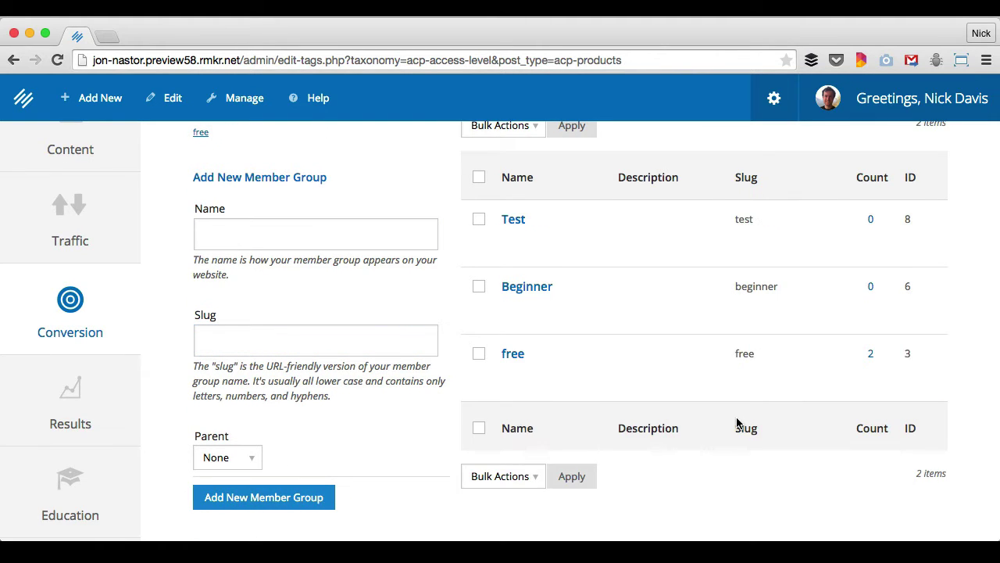
Review the member groups list, return to the Conversion tools and open the list of all products
scroll(568, 289, up, 2)
scroll(568, 289, down, 1)
scroll(568, 289, up, 1)
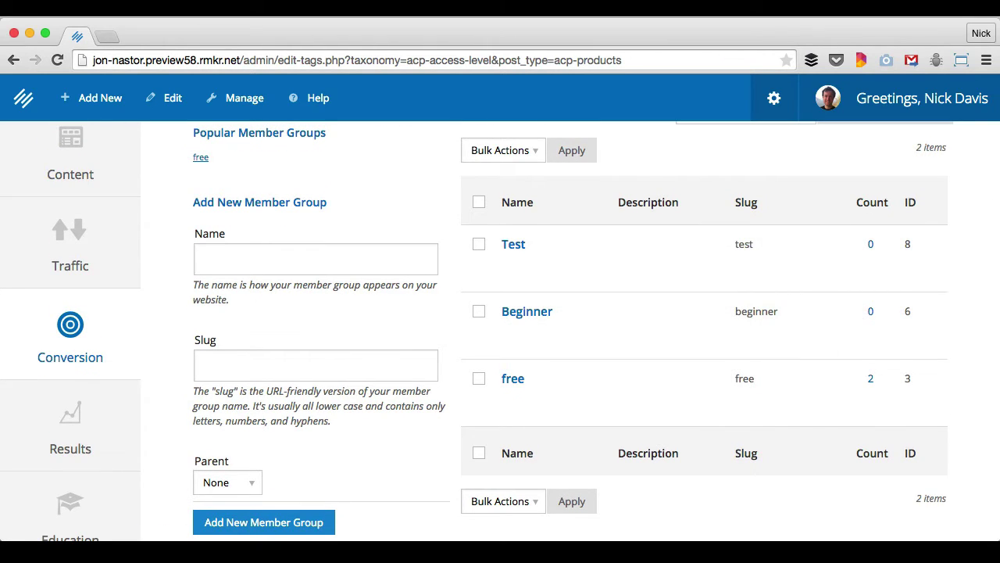
scroll(663, 339, up, 5)
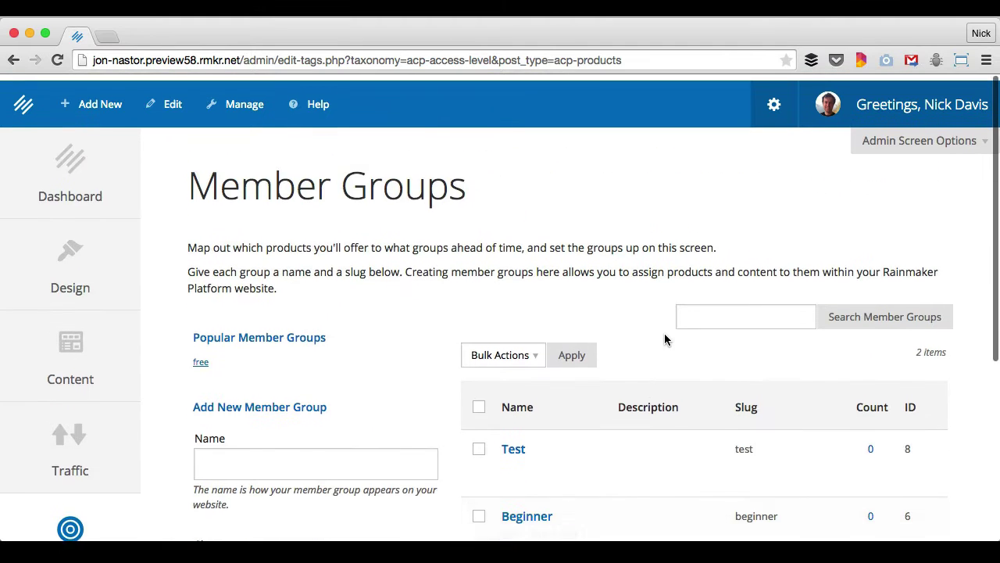
scroll(643, 407, down, 2)
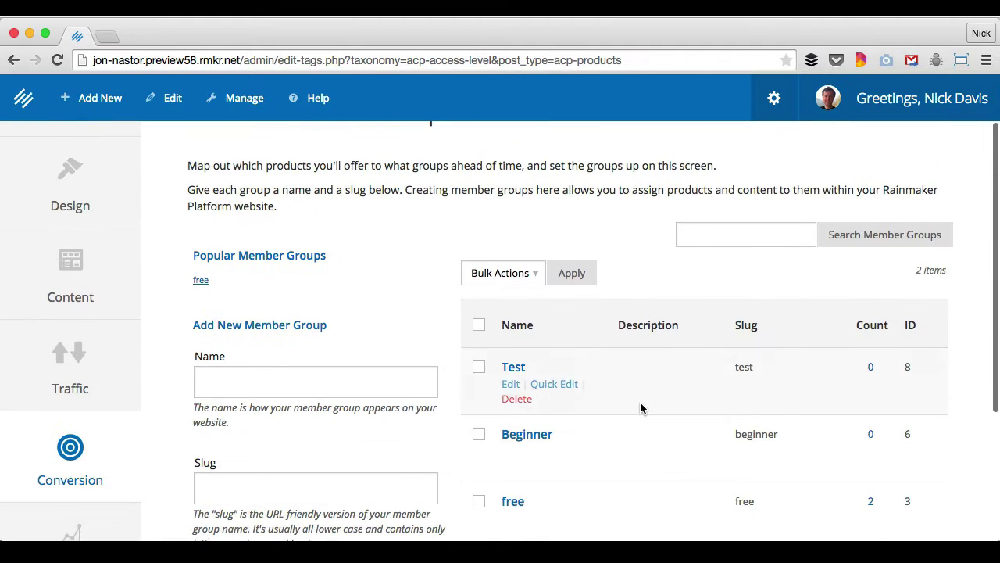
click(94, 461)
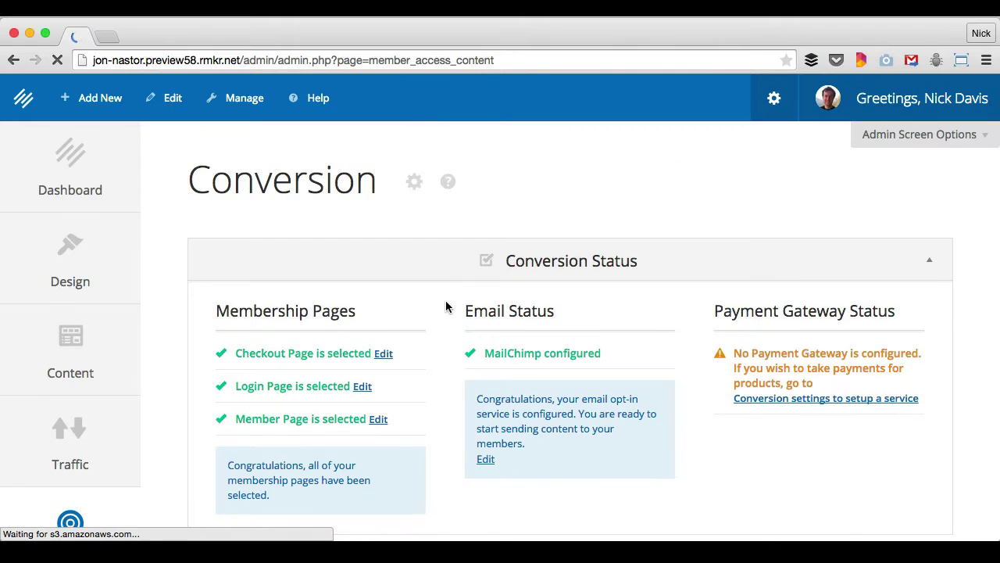
scroll(458, 336, down, 10)
scroll(461, 341, down, 2)
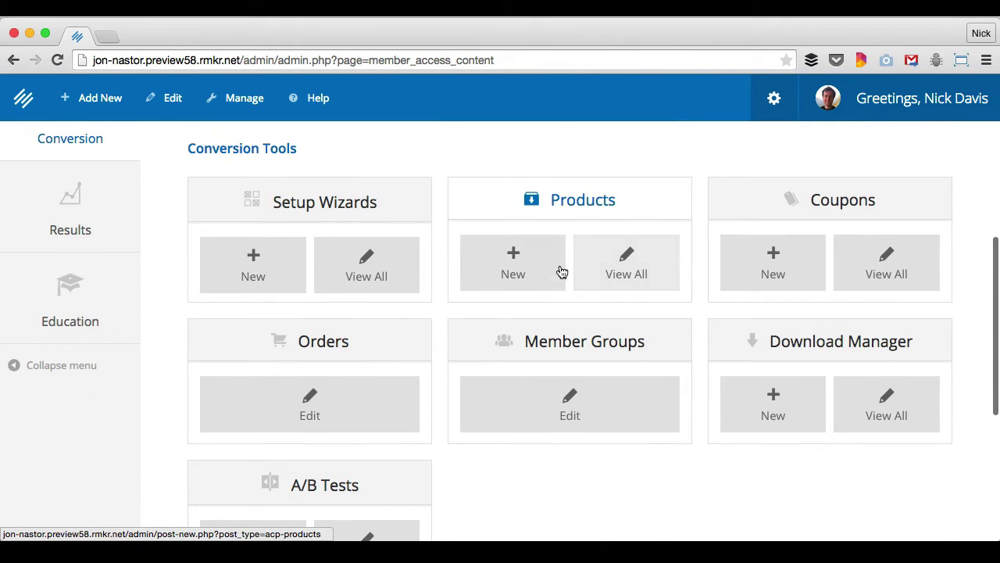
click(637, 270)
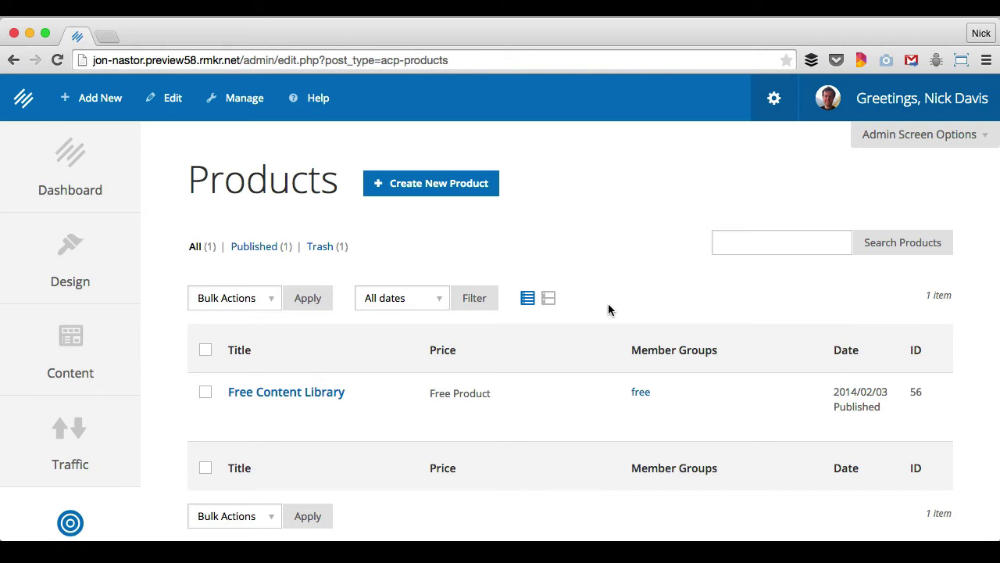
Open the Free Content Library product for editing from the products list
scroll(600, 308, down, 1)
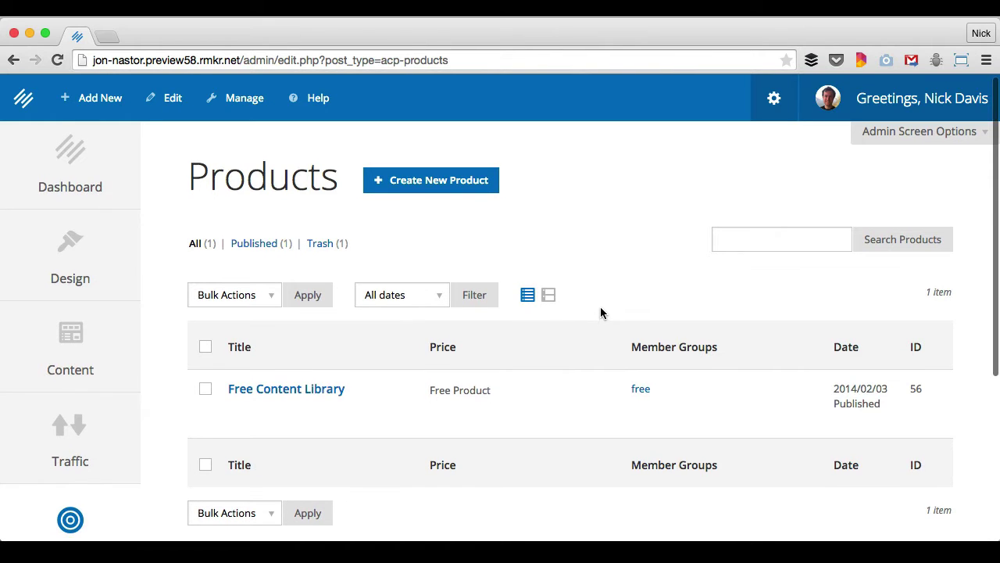
scroll(419, 244, down, 2)
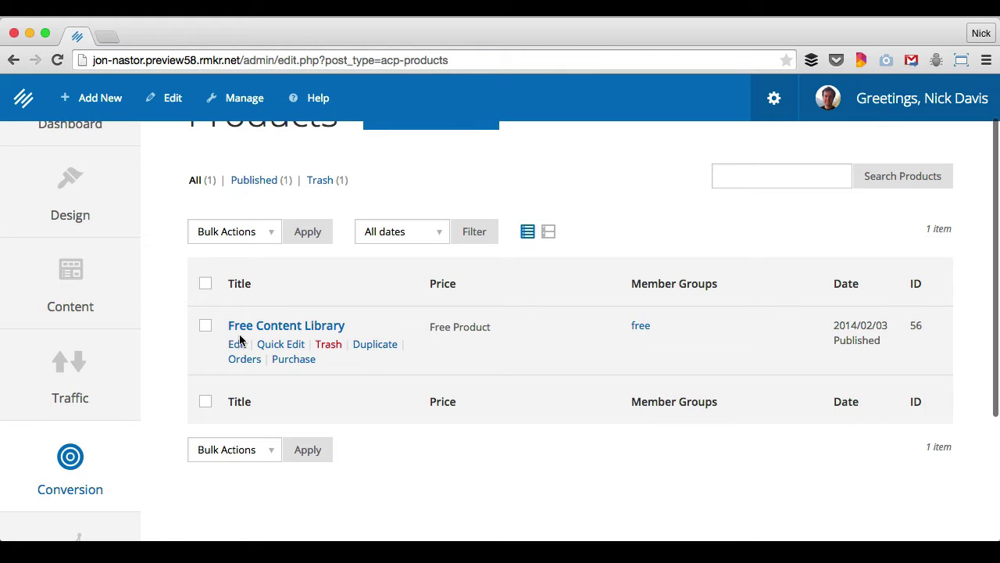
scroll(414, 356, up, 1)
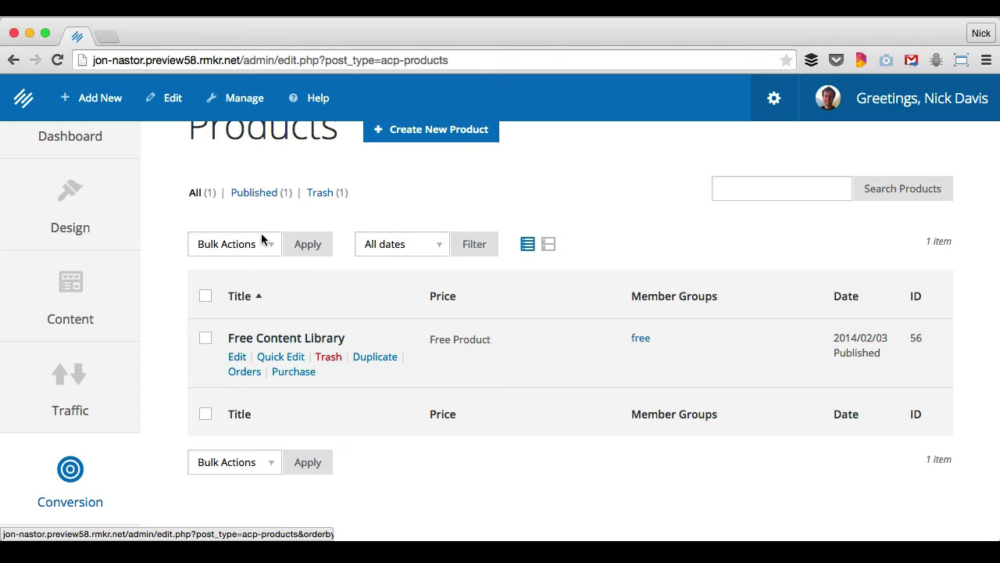
scroll(435, 333, up, 1)
scroll(412, 235, down, 2)
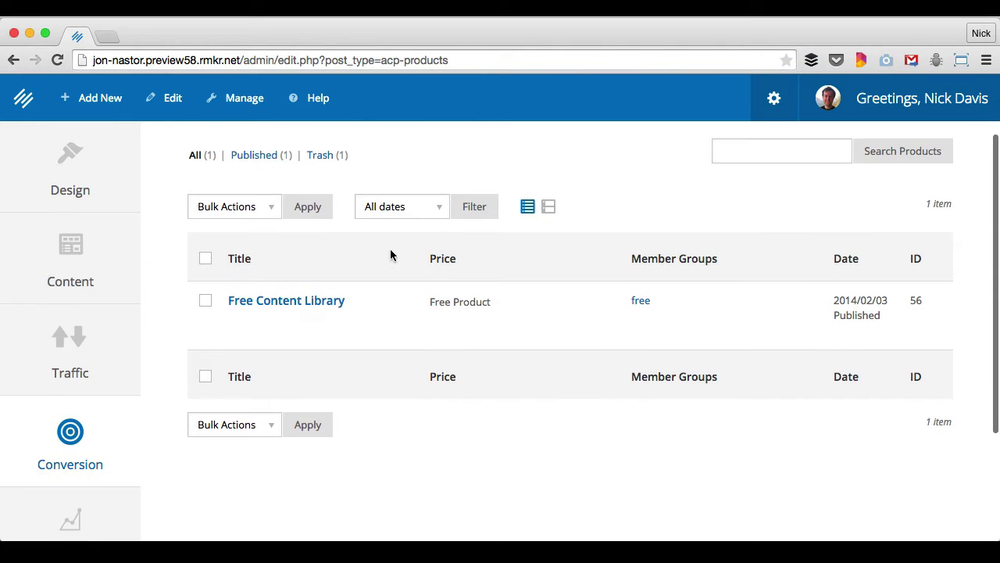
click(236, 315)
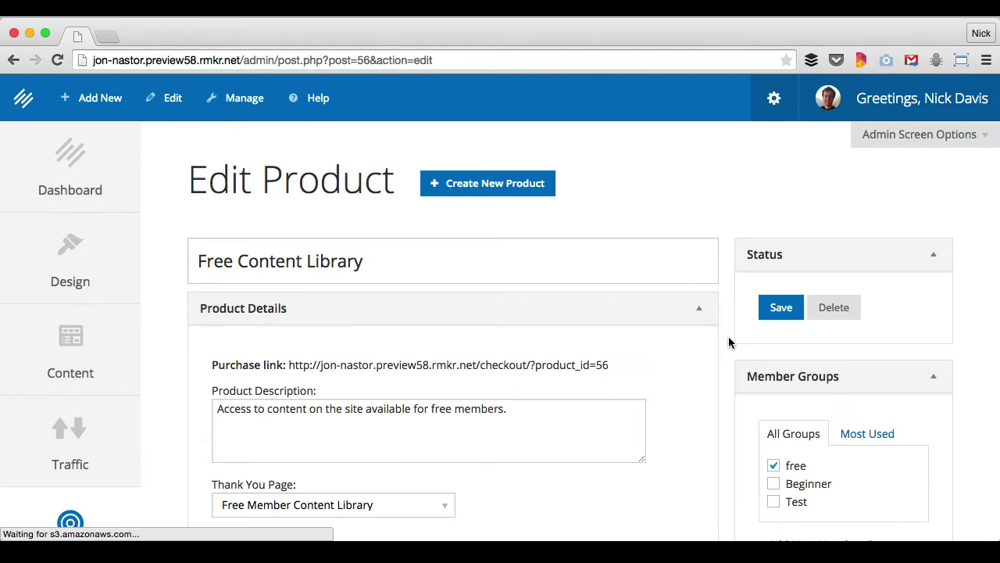
Examine the product's title, purchase link, description and assigned member groups
scroll(721, 370, down, 1)
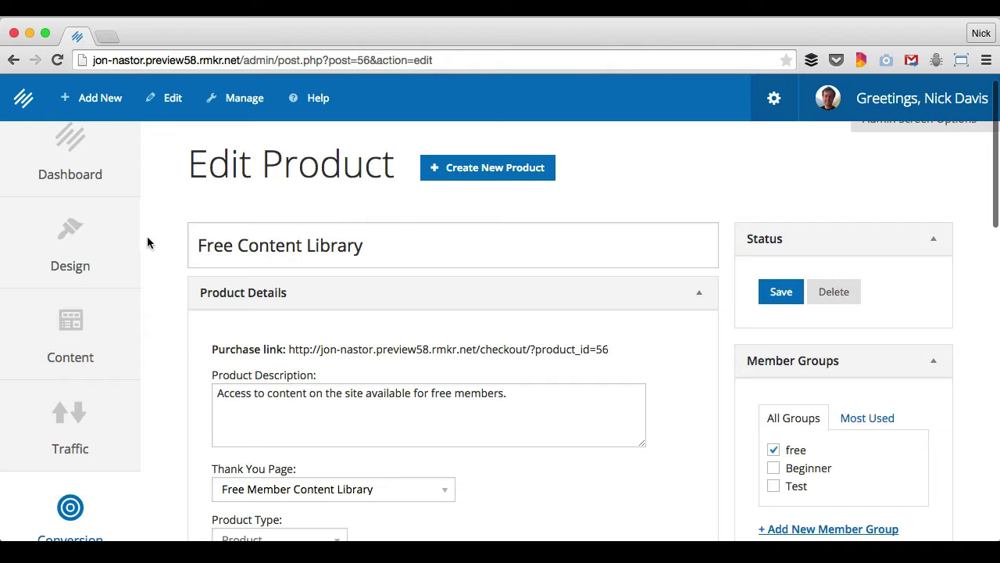
scroll(693, 384, down, 3)
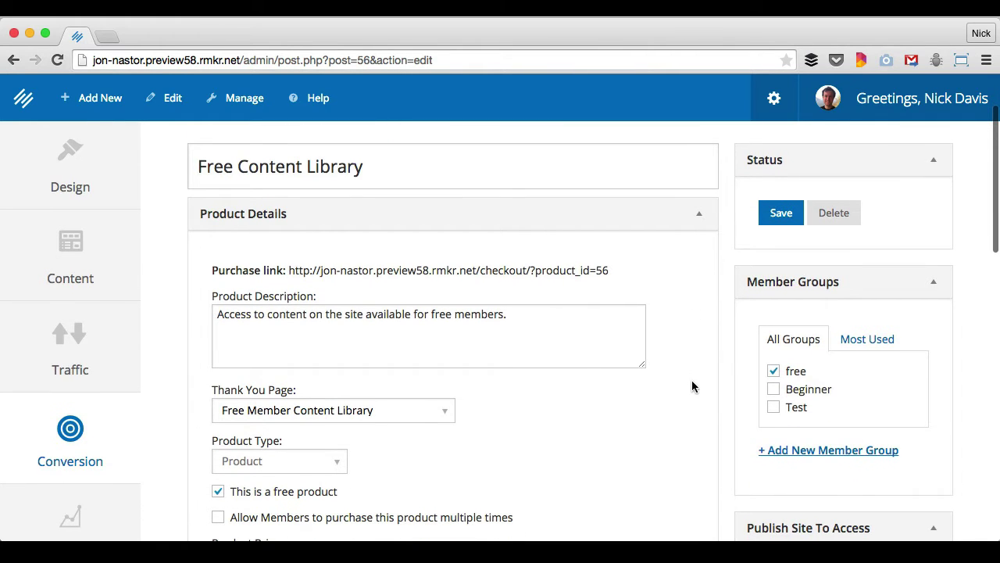
click(436, 339)
key(ctrl+a)
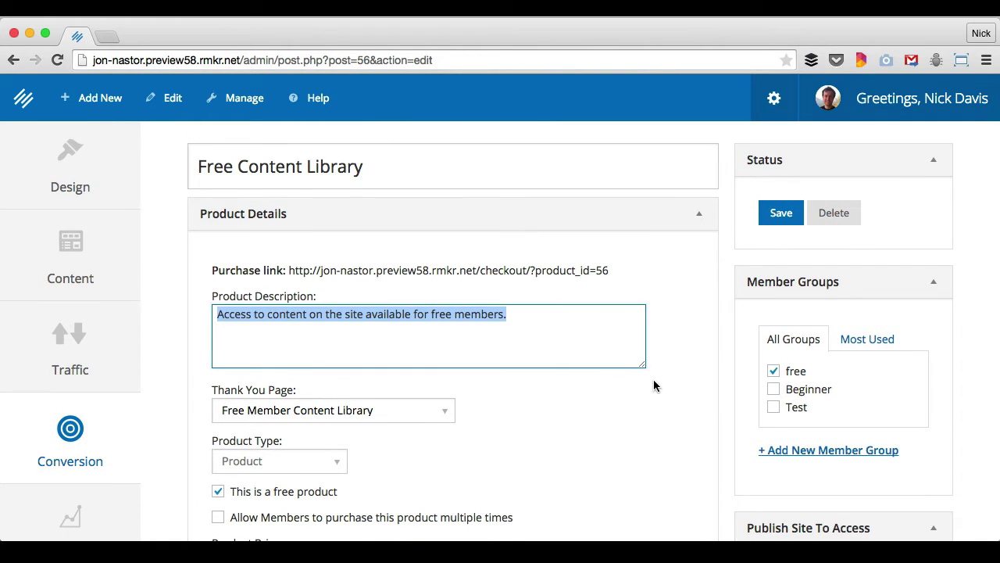
click(657, 406)
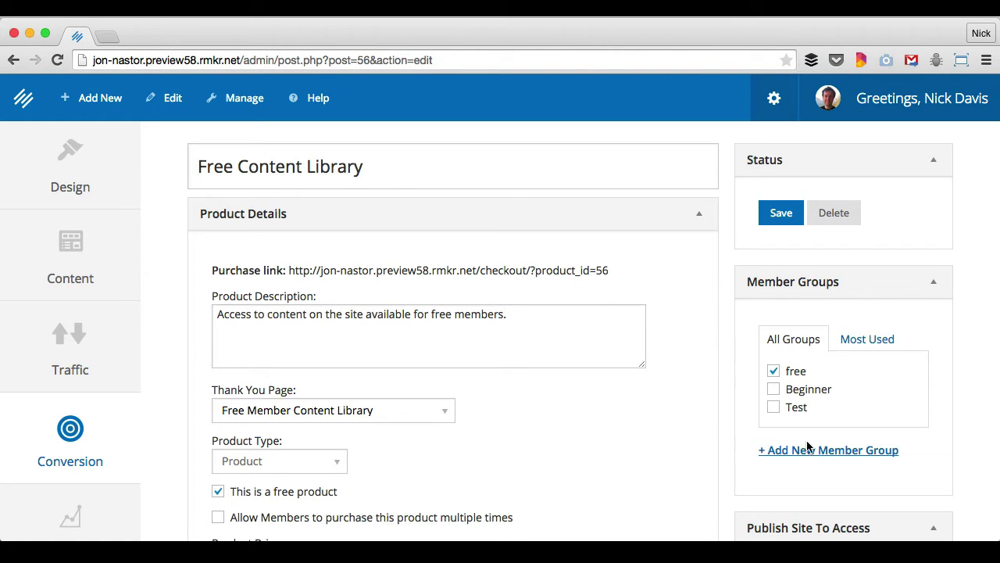
Review the thank you page choices, keeping Free Member Content Library, and check the product type, pricing and member group options
scroll(766, 461, down, 1)
scroll(567, 423, down, 1)
click(414, 331)
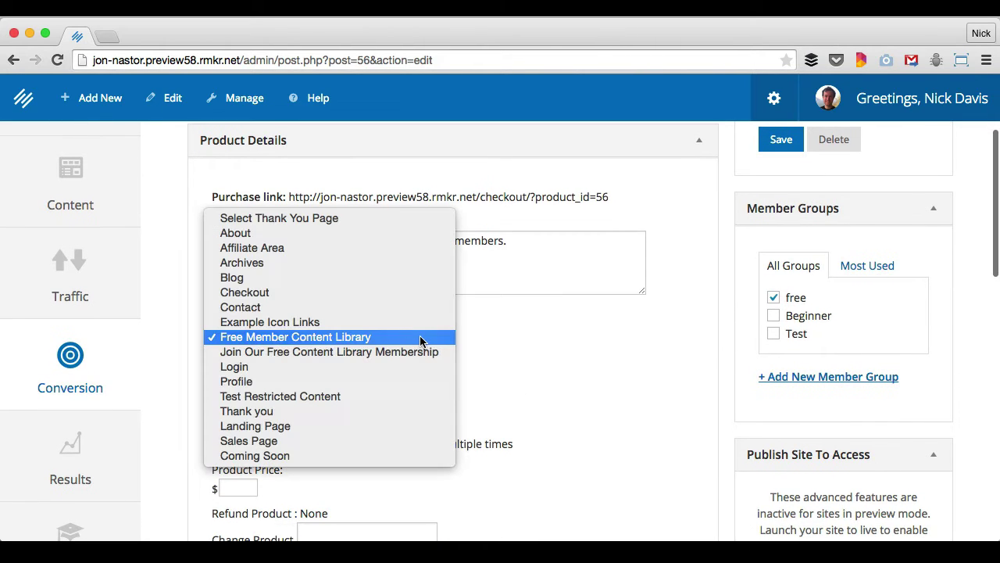
click(411, 340)
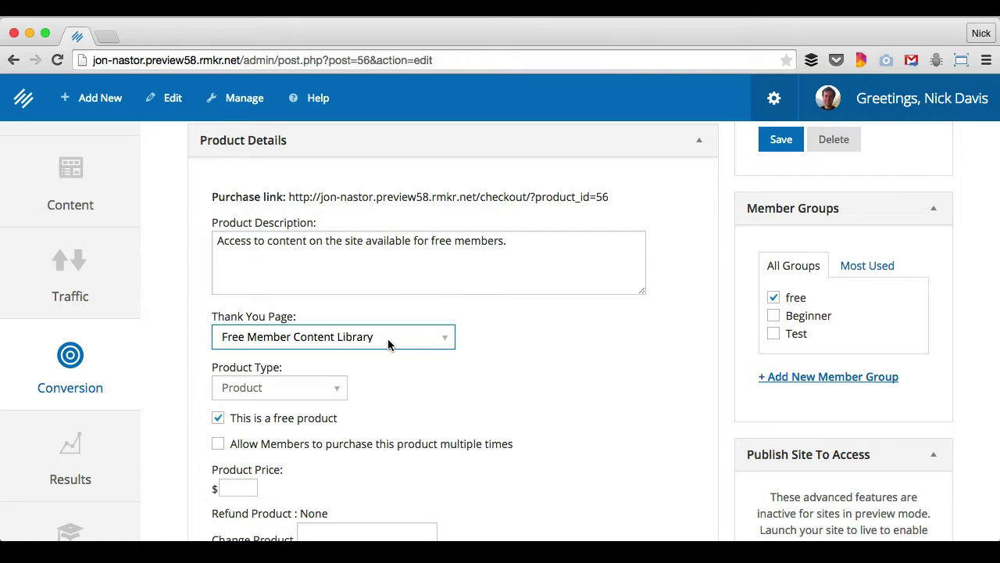
scroll(513, 415, down, 1)
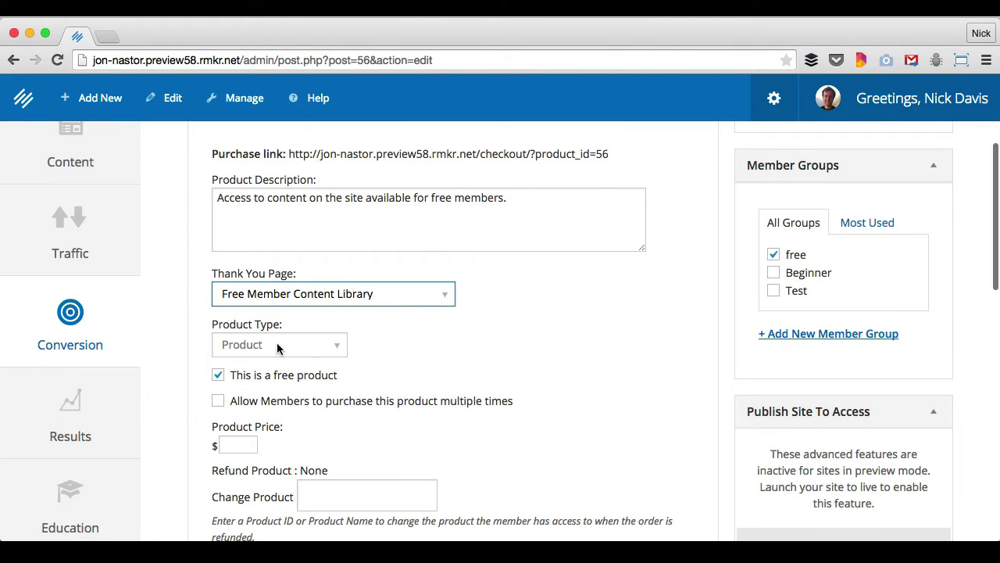
click(494, 375)
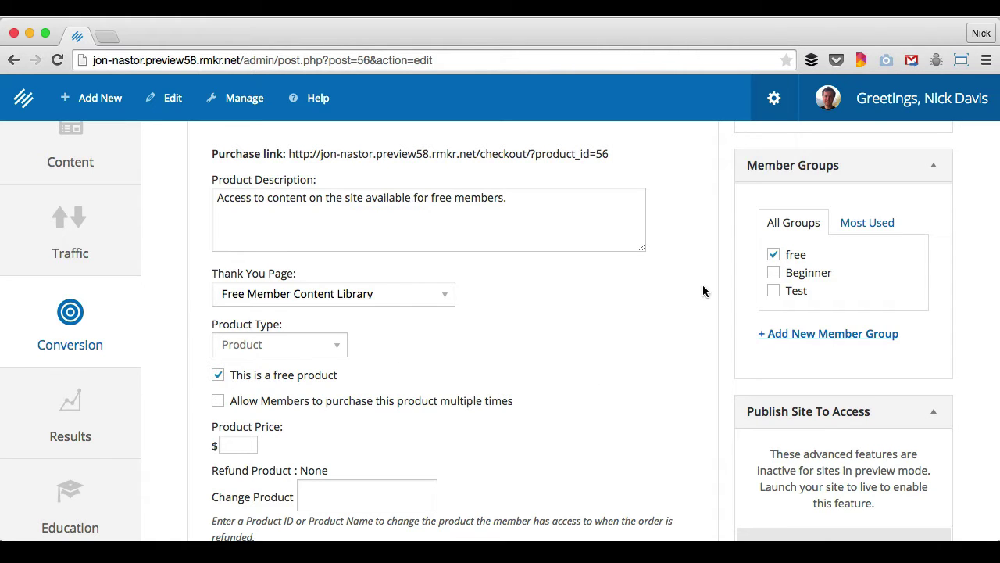
scroll(703, 289, up, 1)
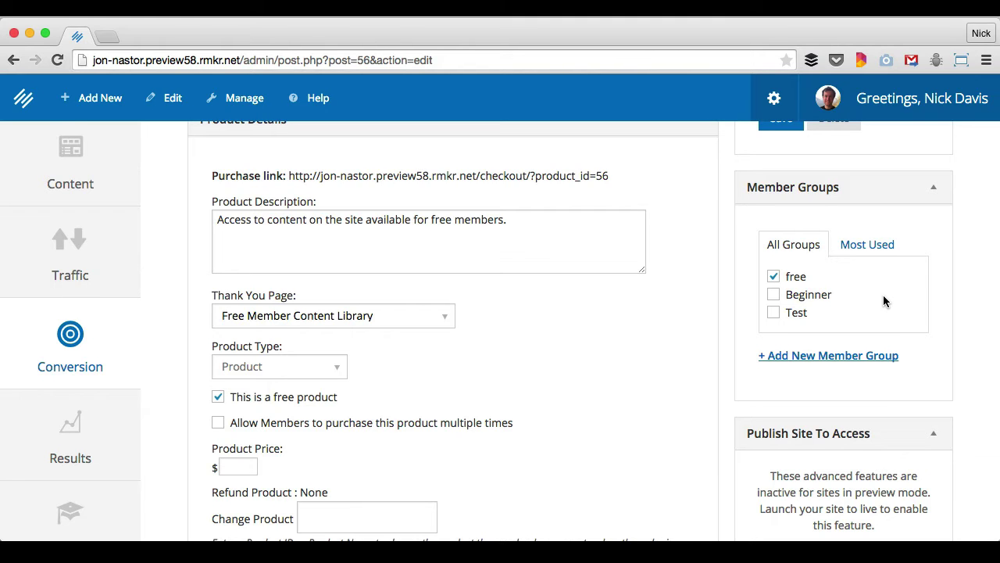
scroll(884, 301, up, 1)
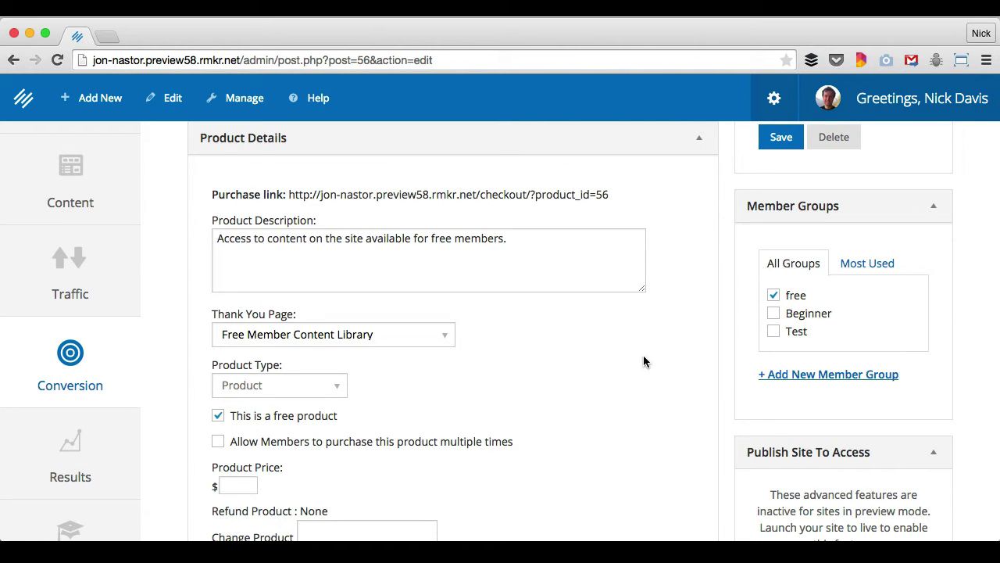
Review the product's email receipt options, including the blind copy addresses, subject line and message text
scroll(642, 361, down, 5)
scroll(325, 413, down, 2)
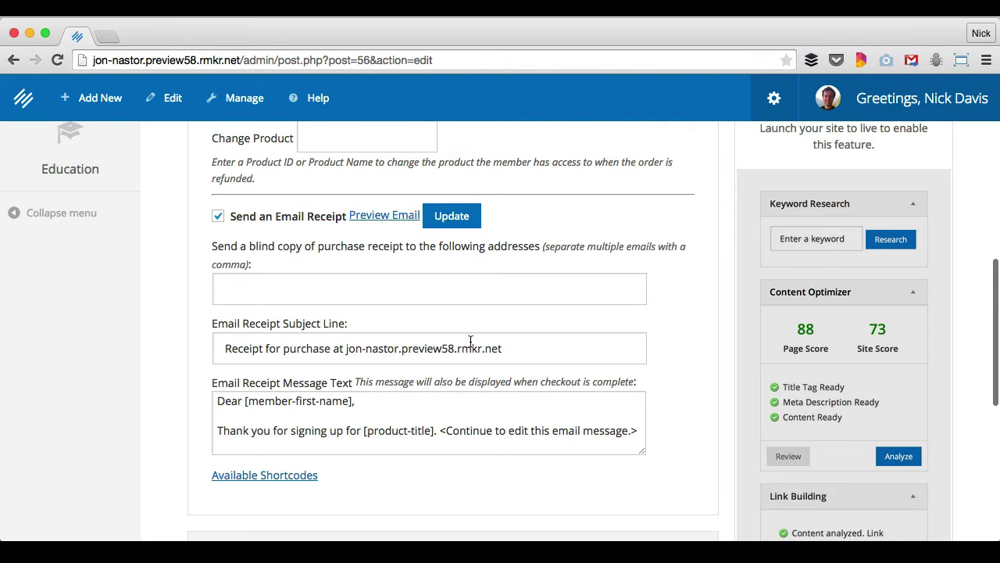
click(314, 430)
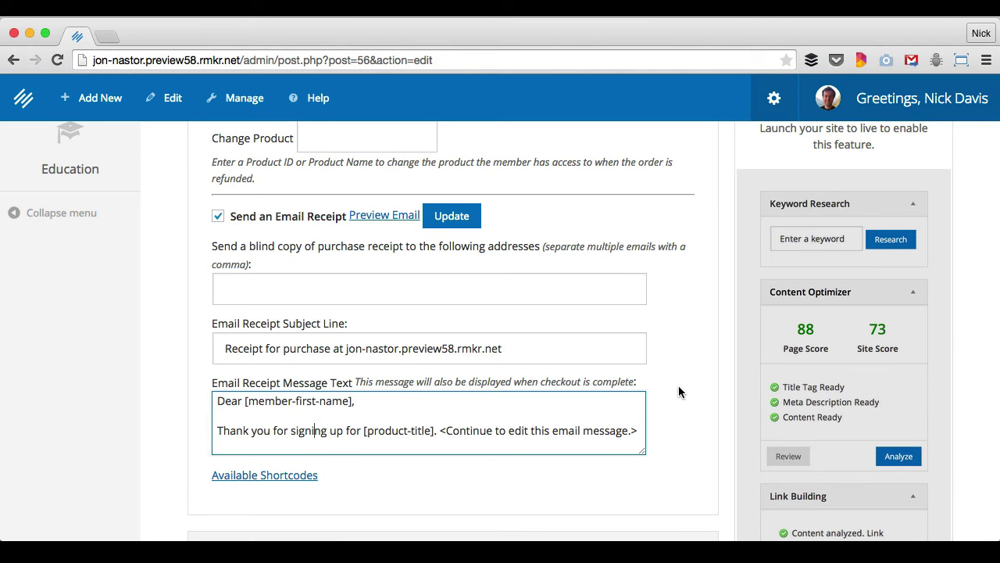
scroll(678, 391, up, 15)
click(781, 307)
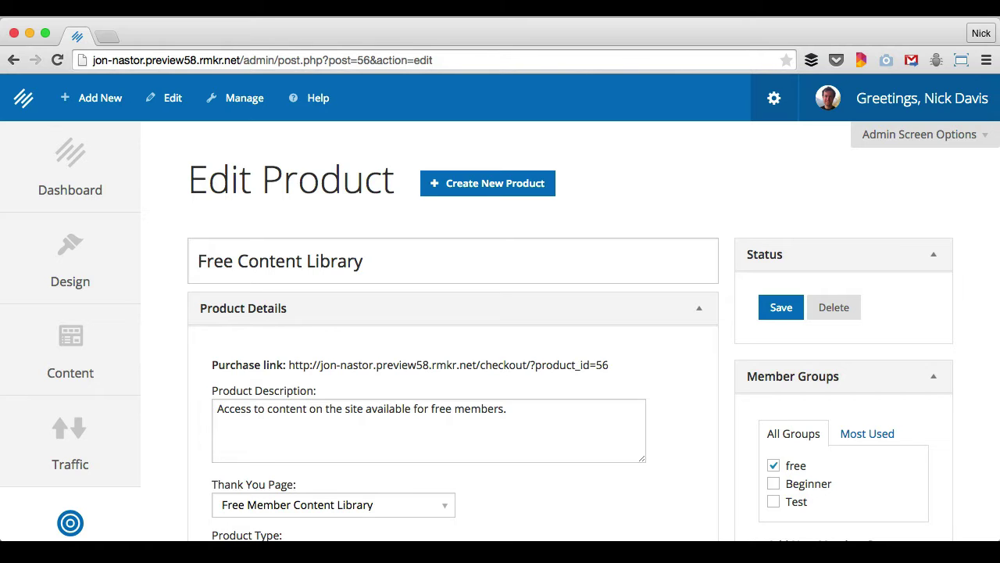
Set the product's MailChimp list to eSanctuary and keep Double Opt In on Use Default Setting
scroll(496, 535, down, 10)
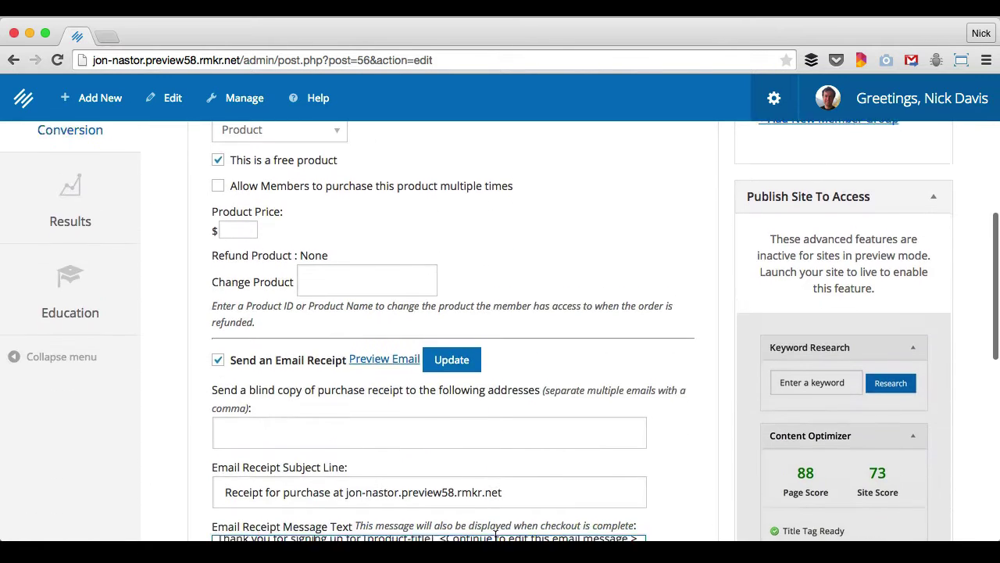
scroll(496, 536, down, 4)
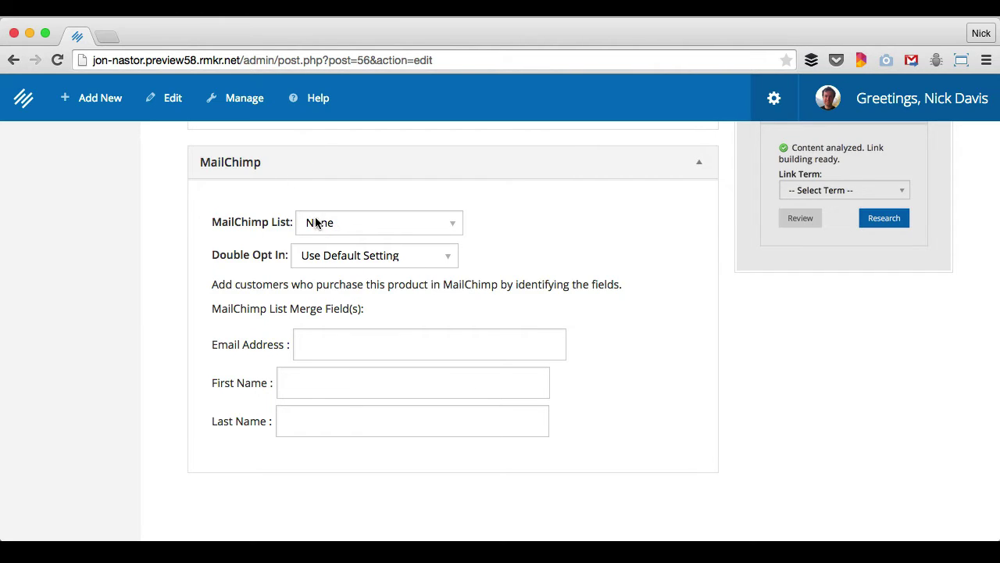
click(379, 226)
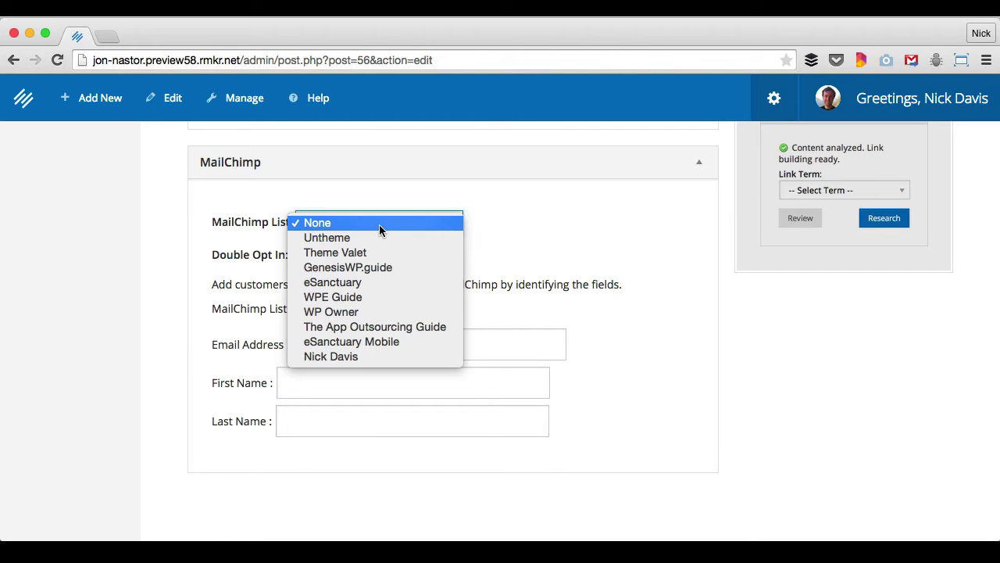
click(418, 285)
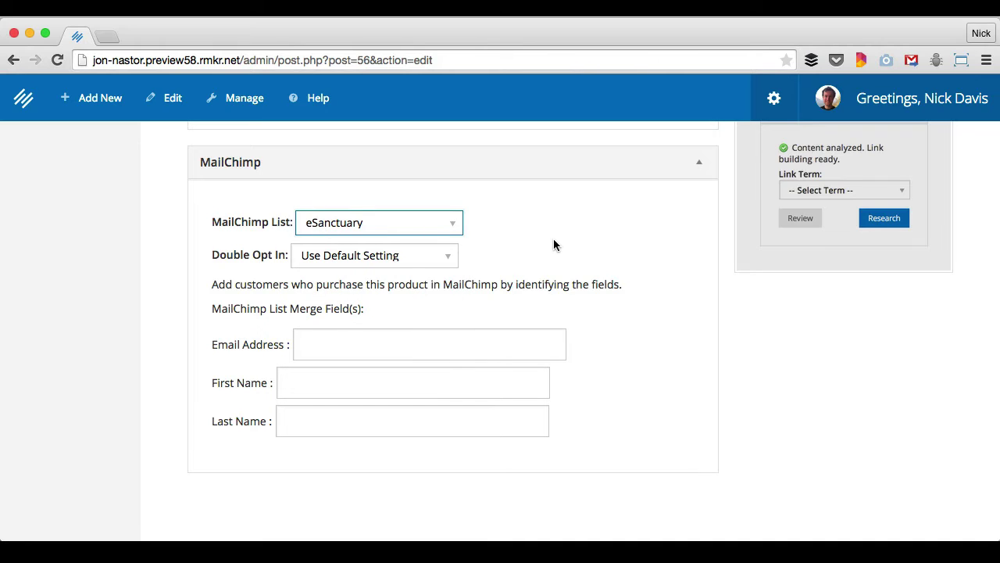
scroll(580, 315, down, 1)
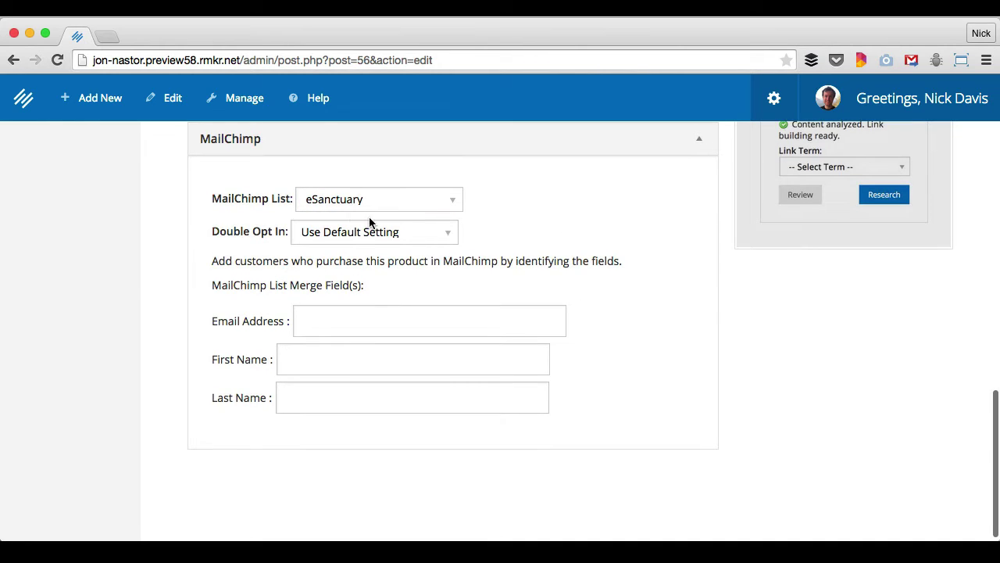
click(416, 234)
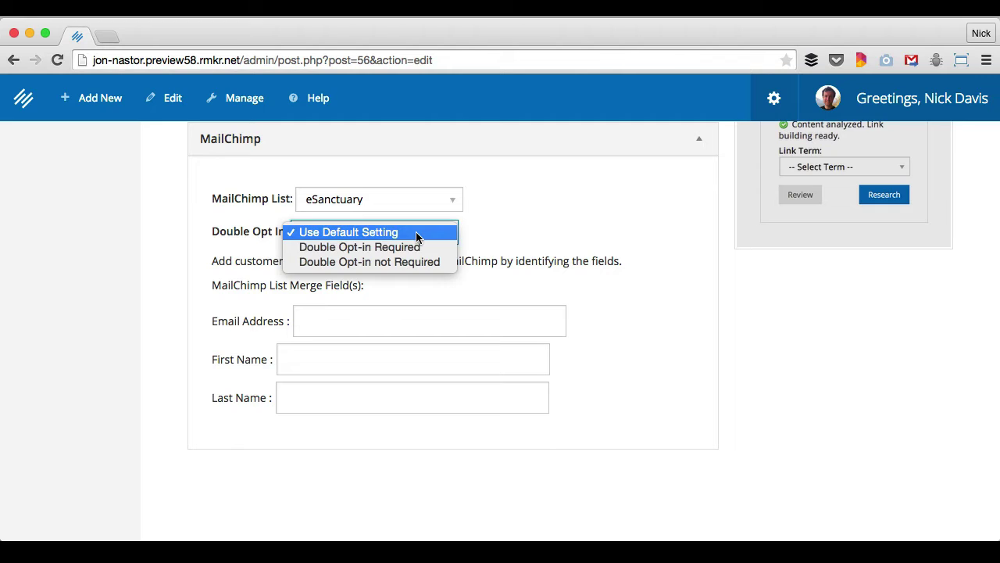
click(715, 358)
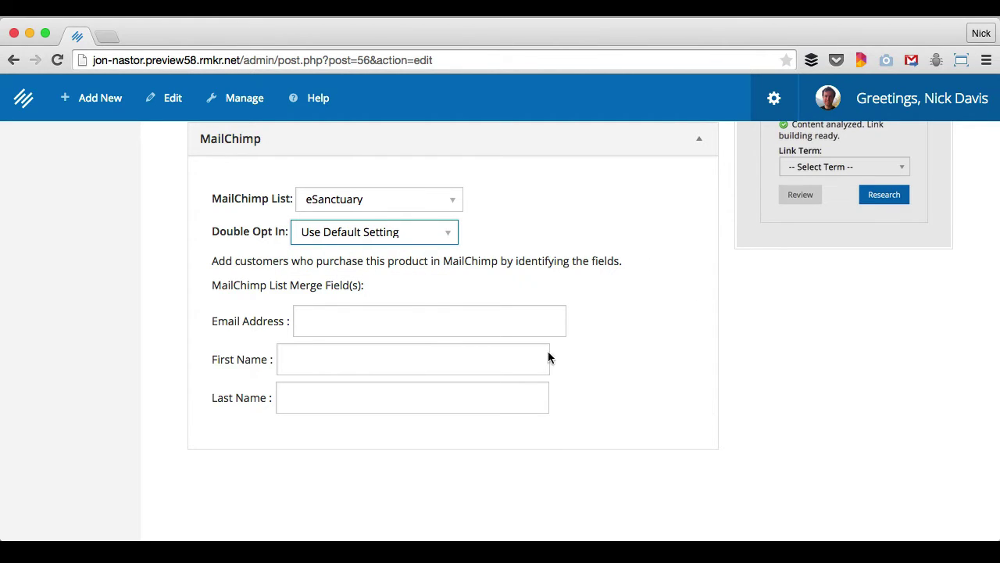
Fill in the MailChimp list merge fields with EMAIL for email address, FNAME for first name and LNAME for last name
click(443, 328)
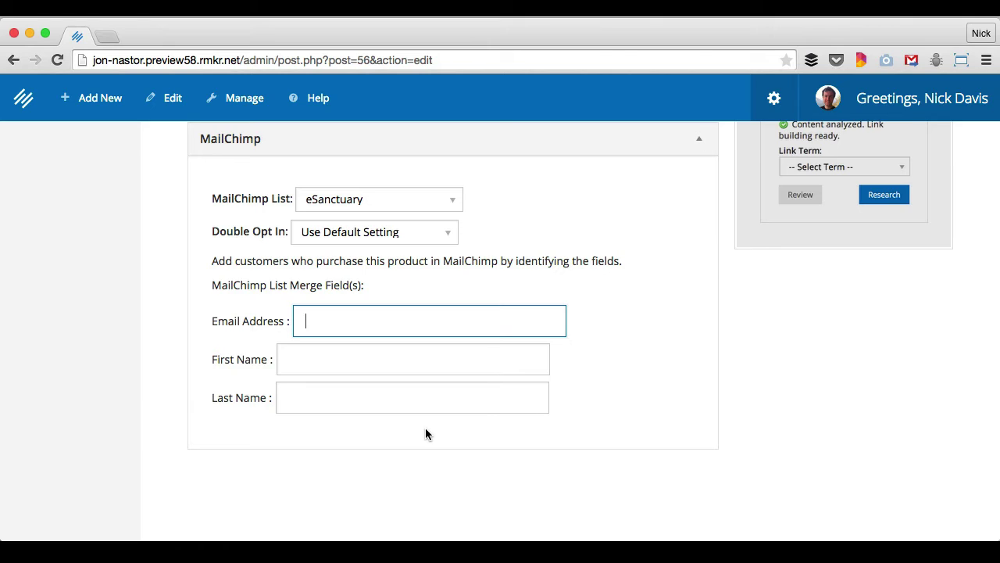
text(EMAIL)
key(Tab)
text(FNAME)
key(Tab)
text(LNAME)
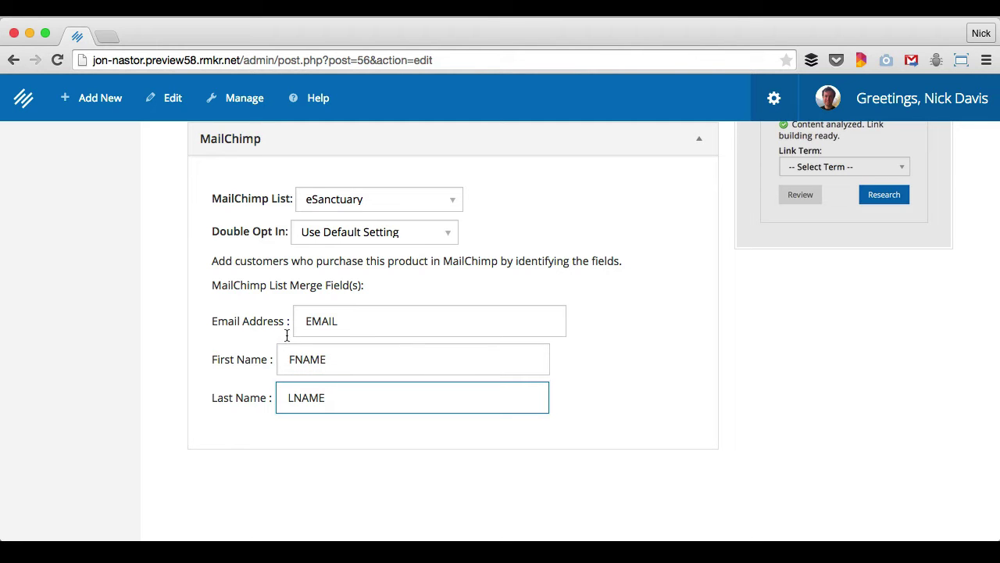
Save the changes to the Free Content Library product
scroll(657, 301, up, 15)
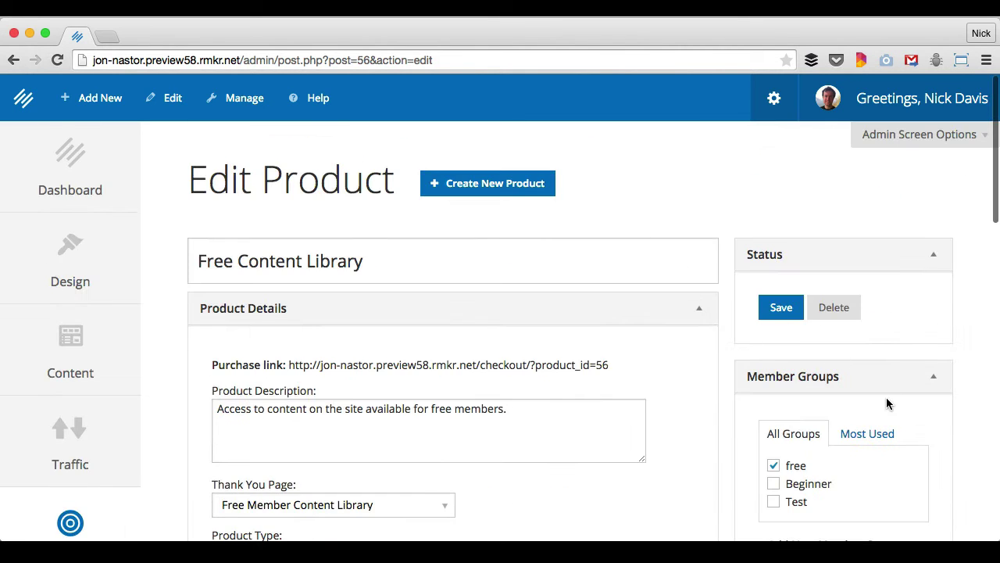
scroll(886, 397, down, 5)
scroll(895, 421, down, 1)
scroll(895, 391, up, 5)
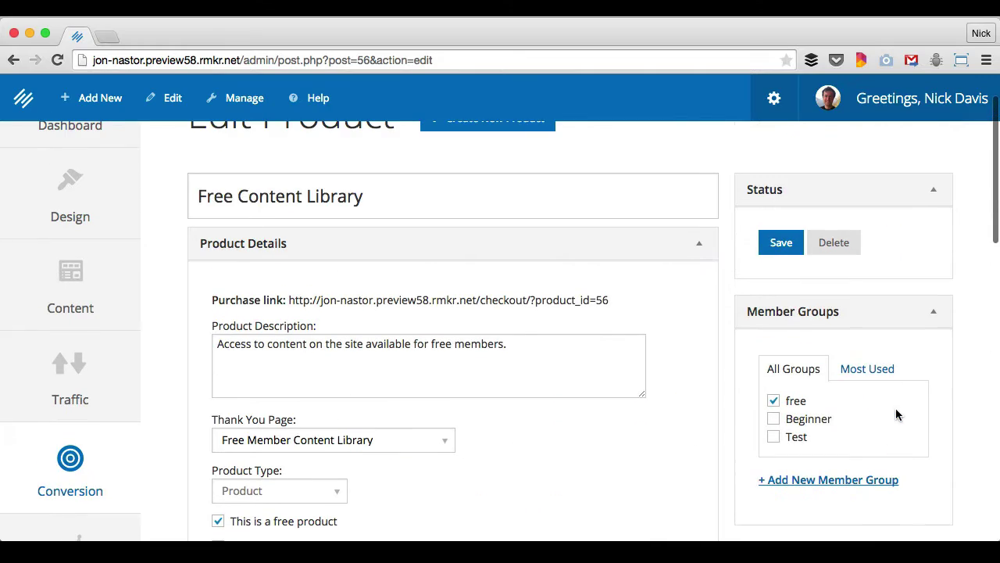
click(779, 248)
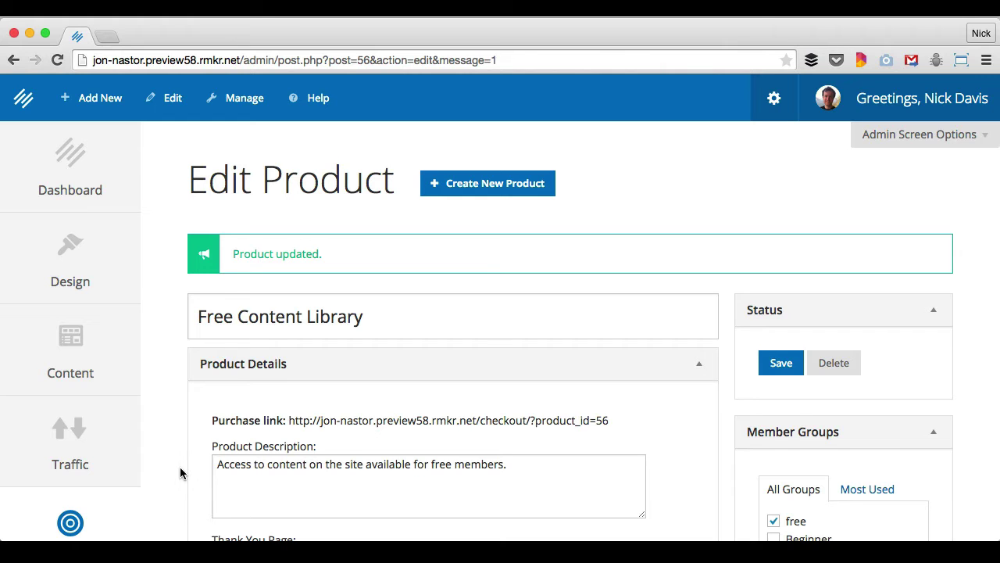
Open the site's Content section and look over the content types that can be added or viewed
scroll(179, 472, down, 1)
scroll(180, 473, down, 2)
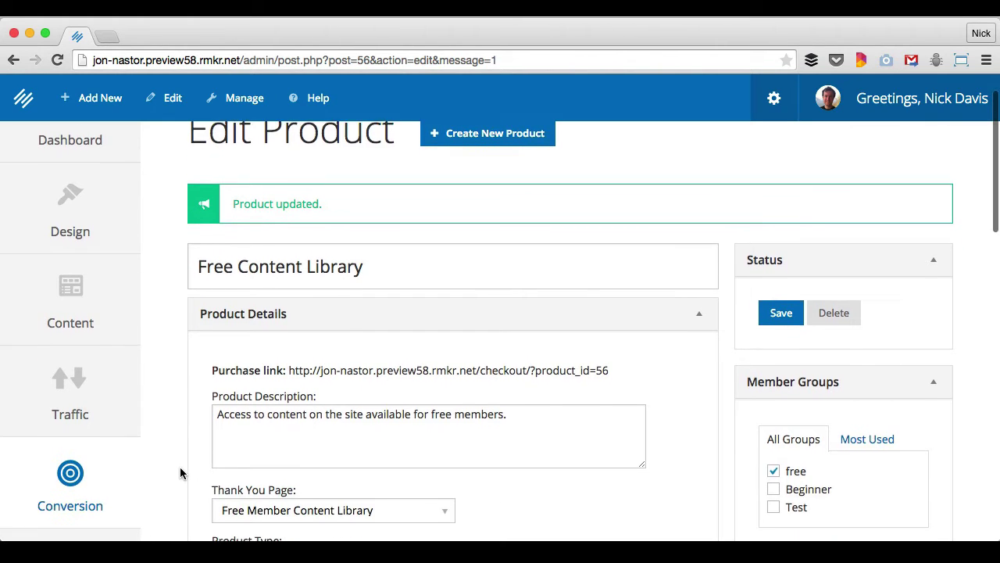
scroll(180, 473, up, 2)
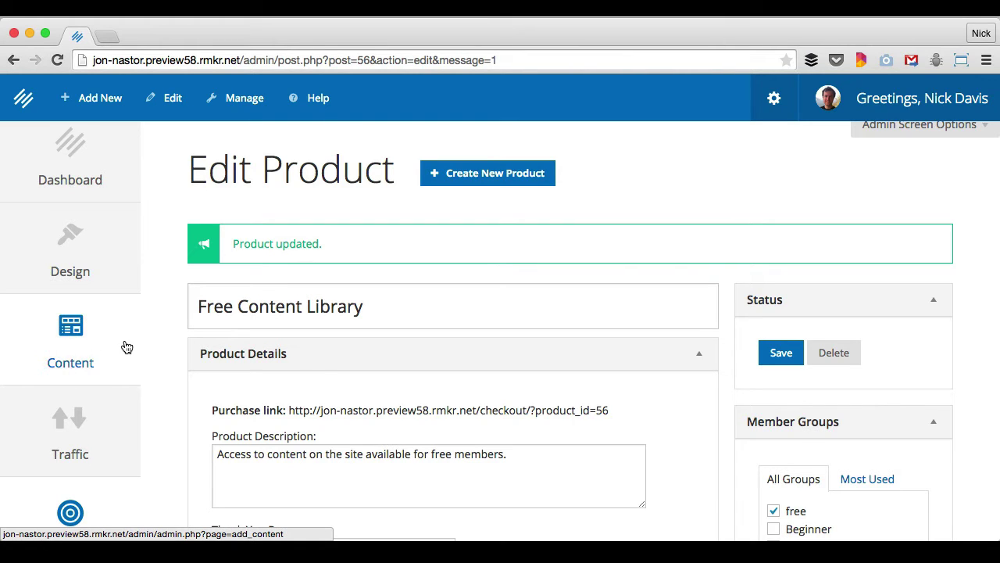
click(76, 332)
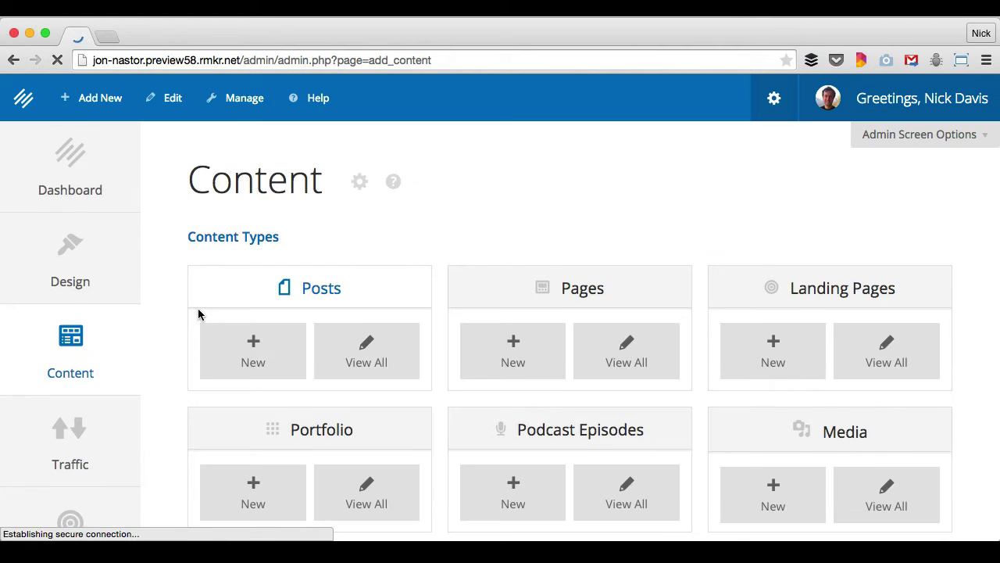
mouse_move(86, 99)
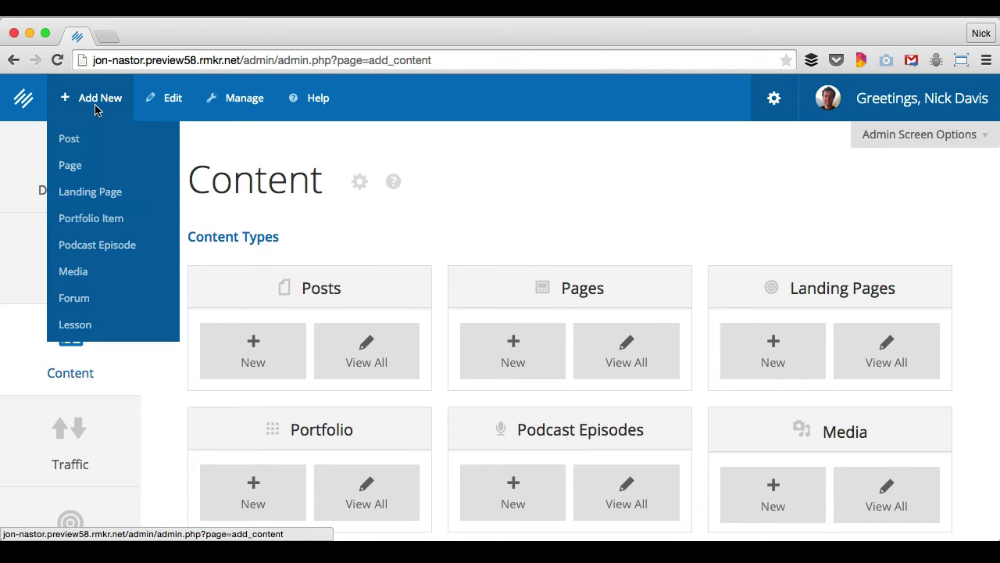
scroll(516, 203, down, 1)
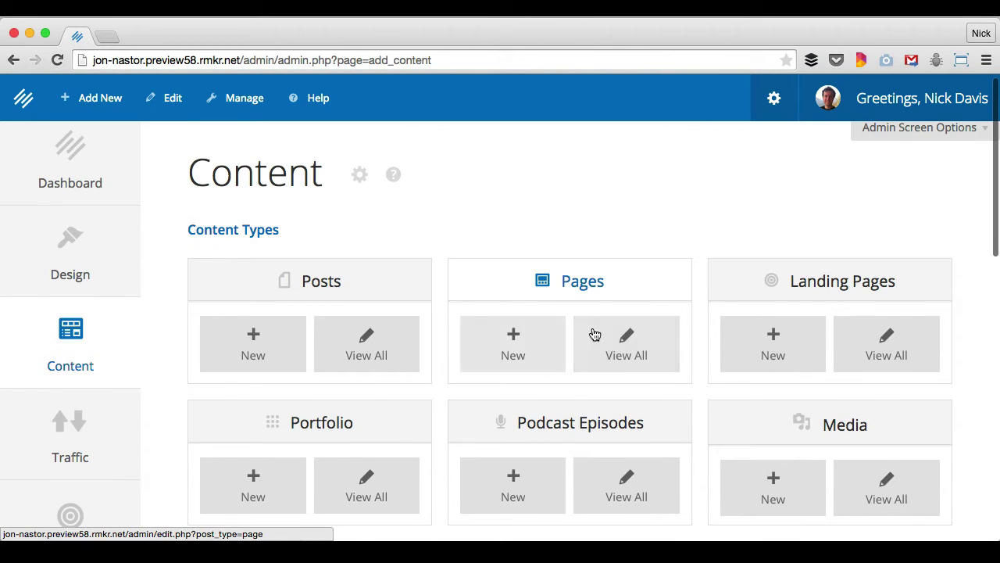
Create a new page titled "Test Member Page" with "Test Member Page" as its body text
click(513, 325)
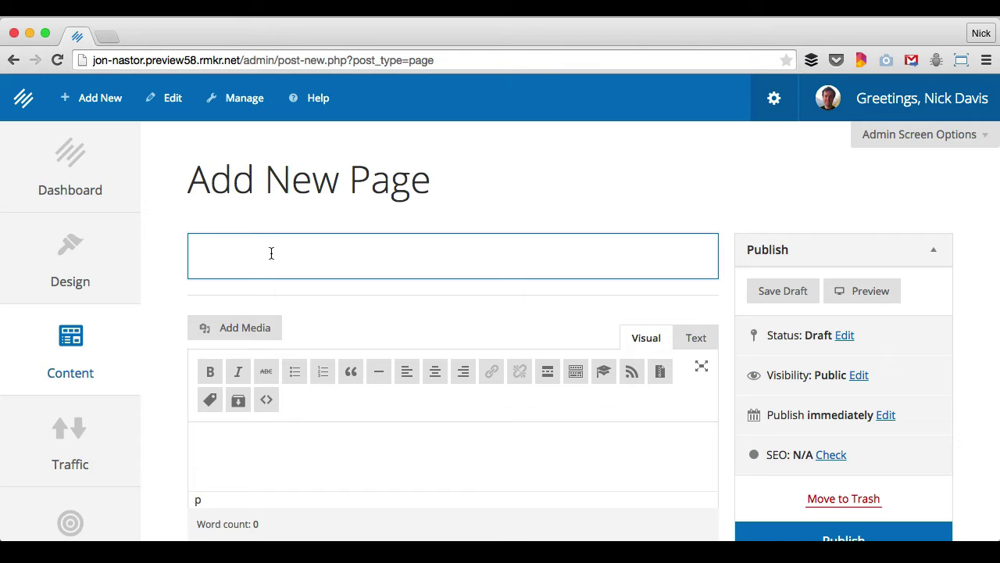
text(Test Member Page)
click(346, 444)
scroll(346, 444, down, 1)
text(Test Member Page)
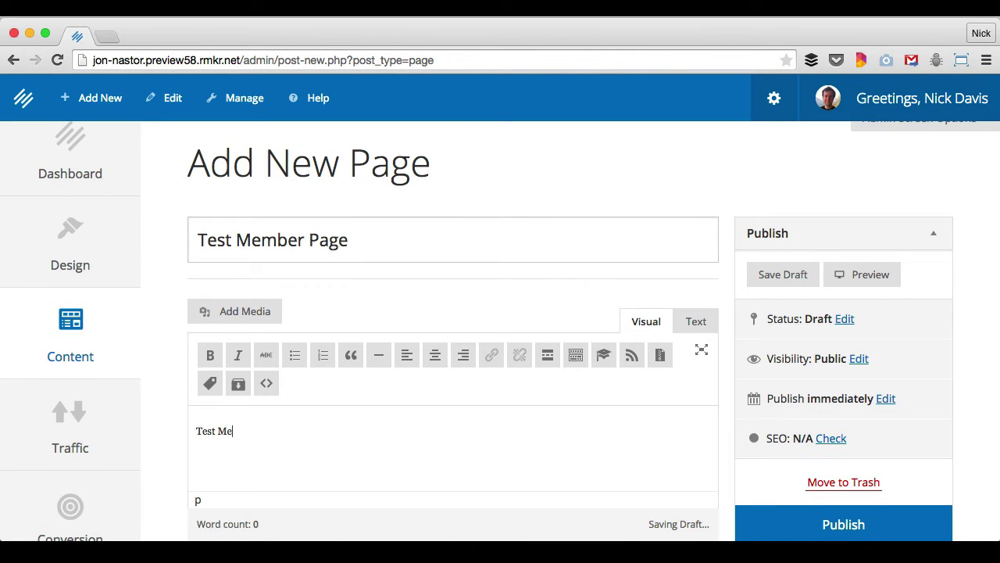
Protect the page by setting its membership access to "Has Member Group access to" and choosing the free group
scroll(680, 350, down, 5)
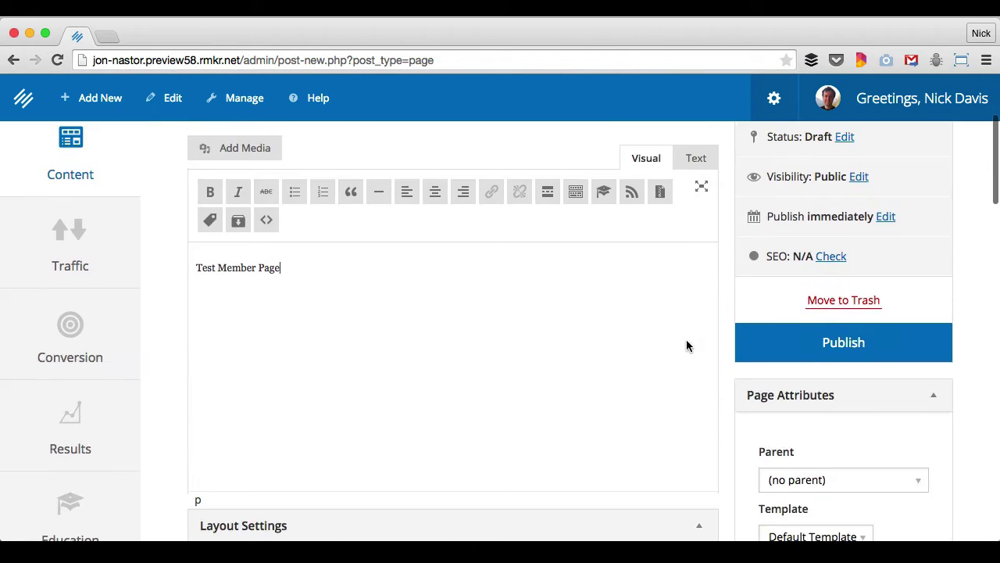
scroll(687, 346, down, 4)
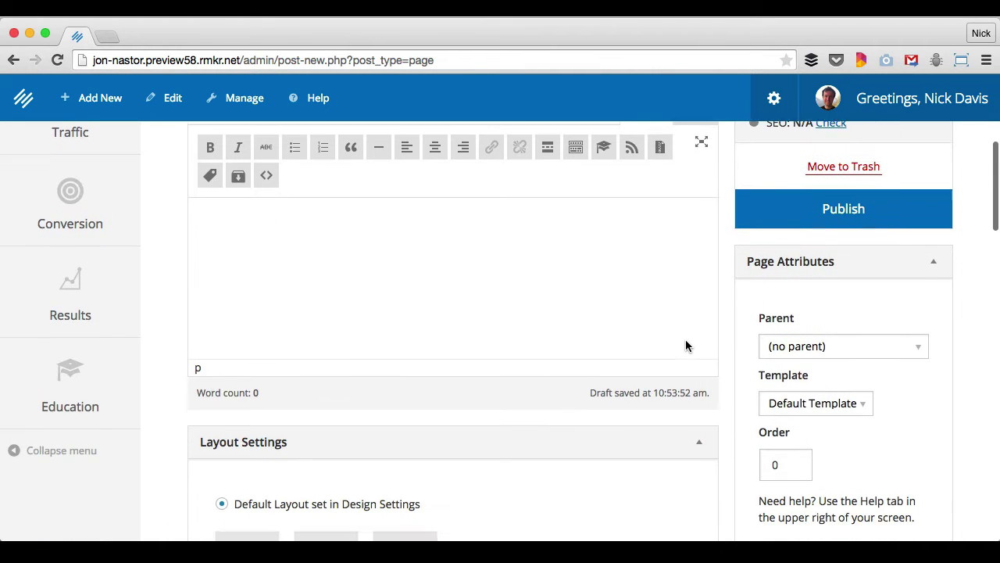
scroll(953, 409, down, 8)
scroll(951, 408, down, 2)
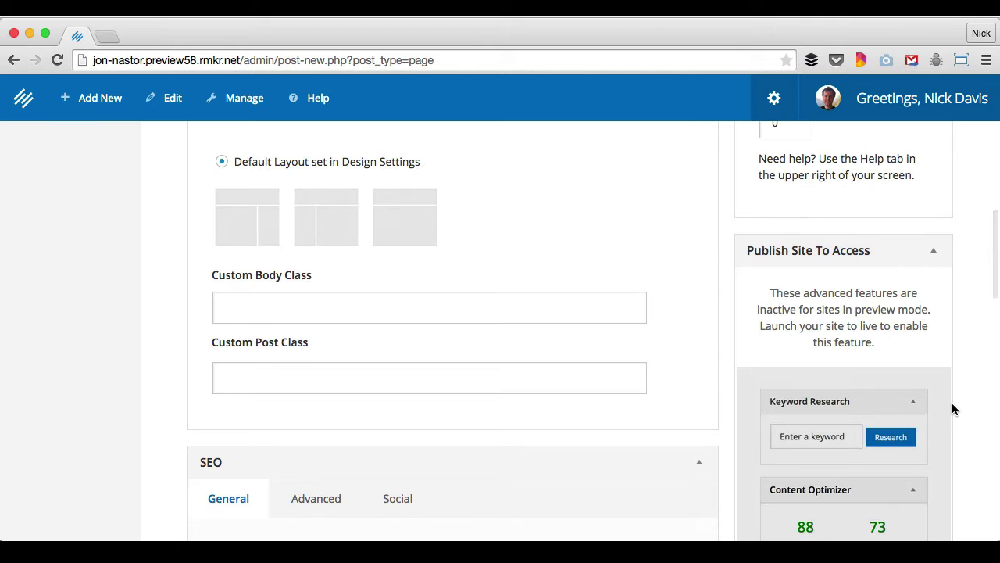
scroll(952, 402, up, 14)
scroll(951, 403, down, 20)
scroll(952, 408, down, 10)
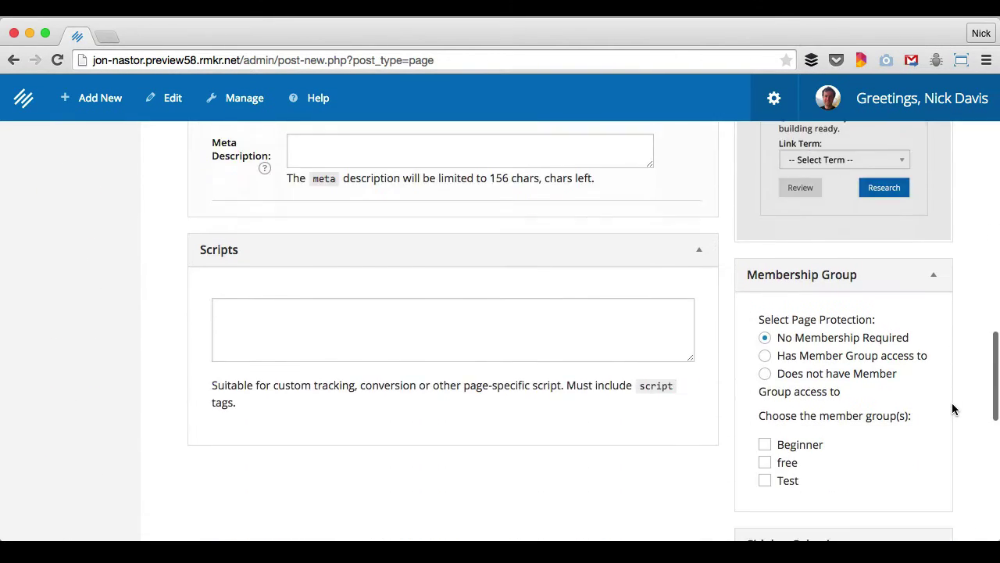
scroll(952, 409, up, 1)
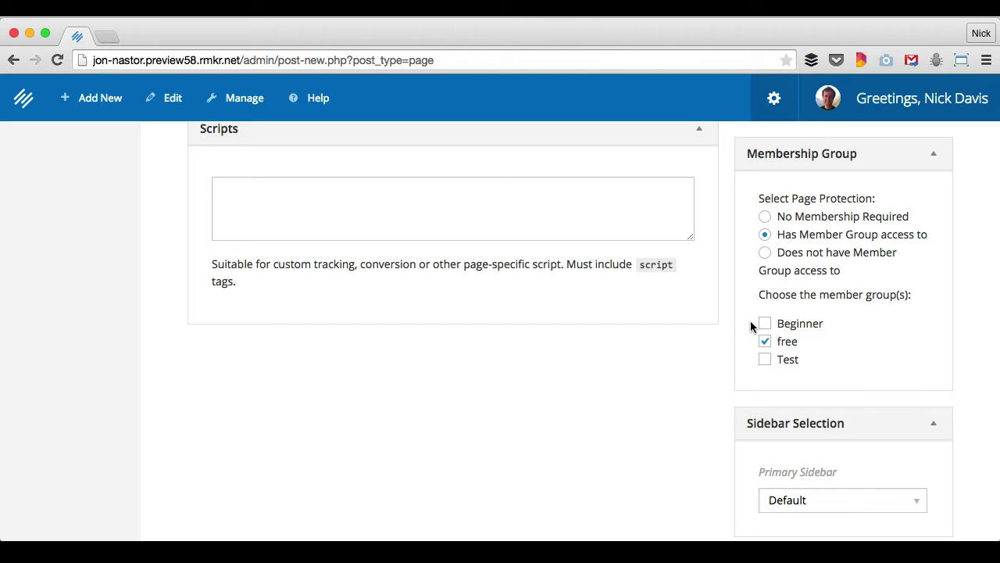
scroll(927, 344, up, 1)
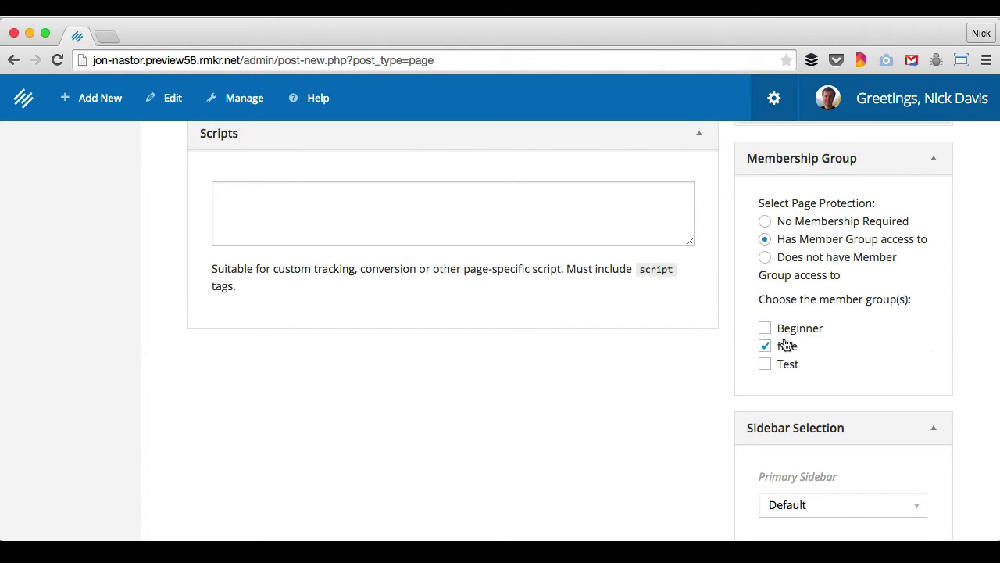
scroll(949, 313, up, 2)
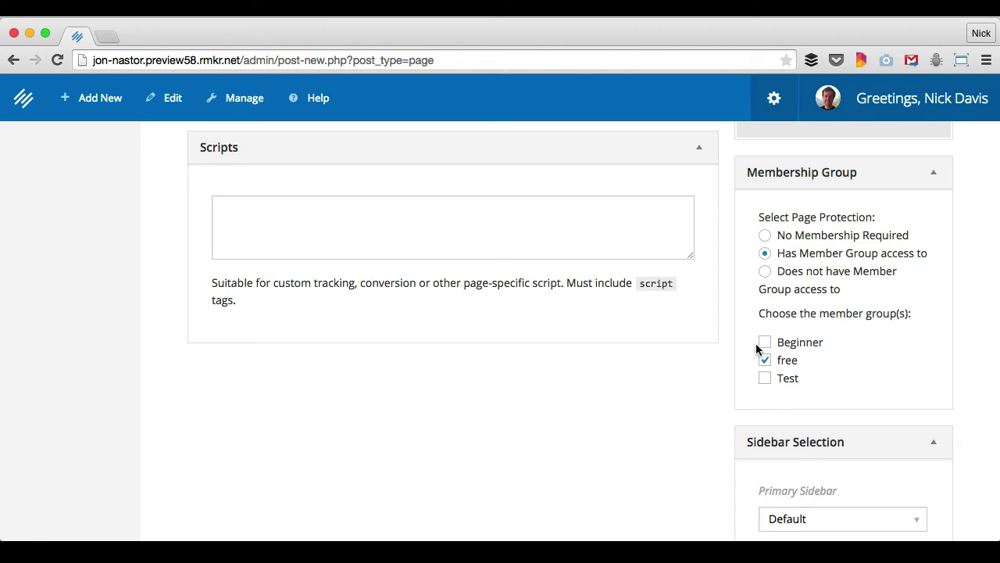
Publish the Test Member Page
scroll(963, 334, up, 5)
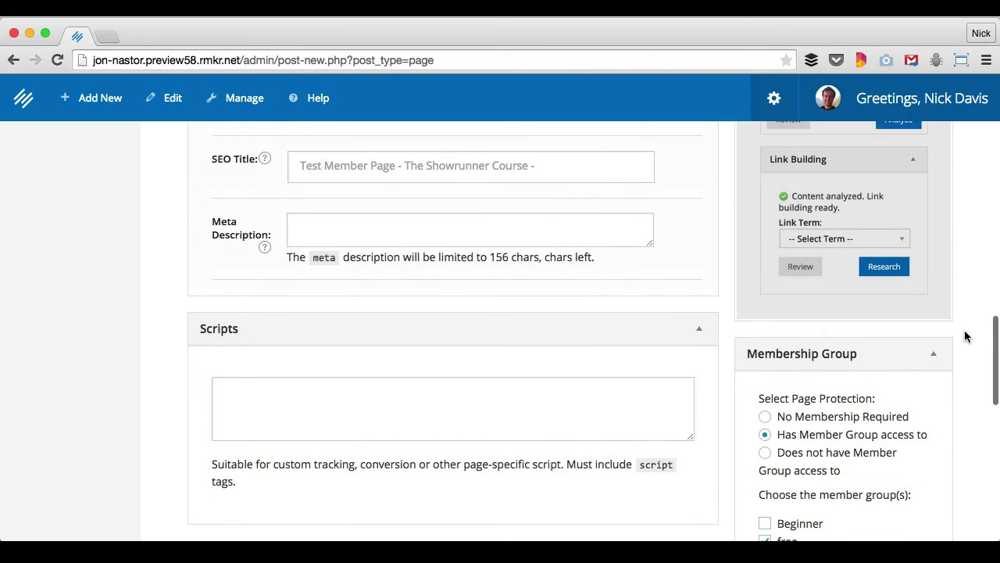
scroll(965, 336, up, 15)
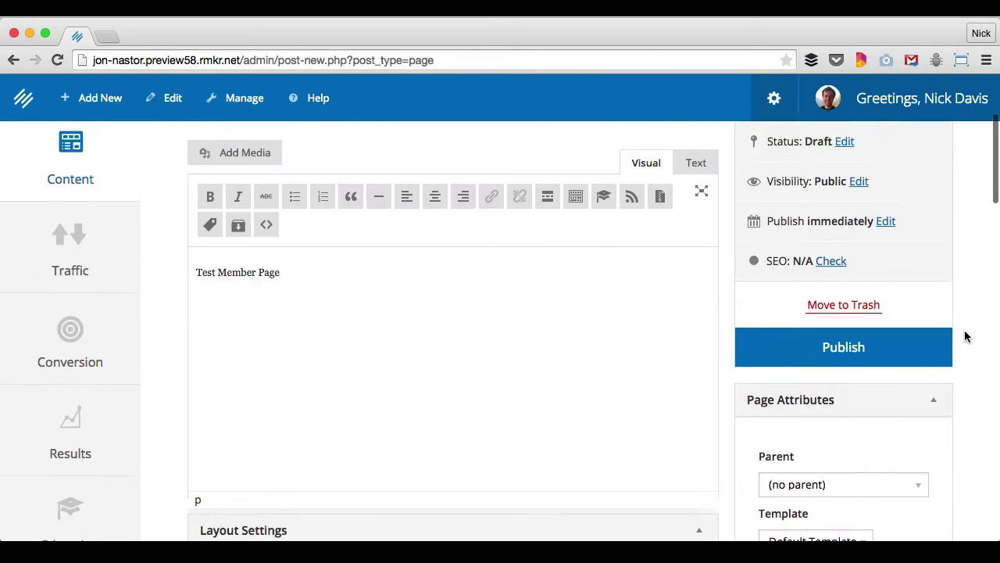
scroll(965, 336, down, 6)
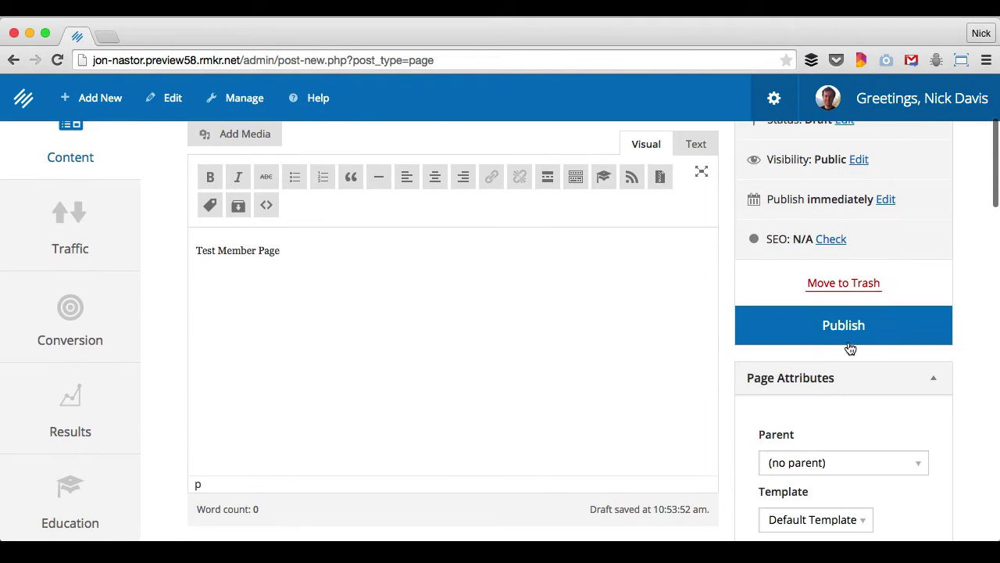
click(844, 328)
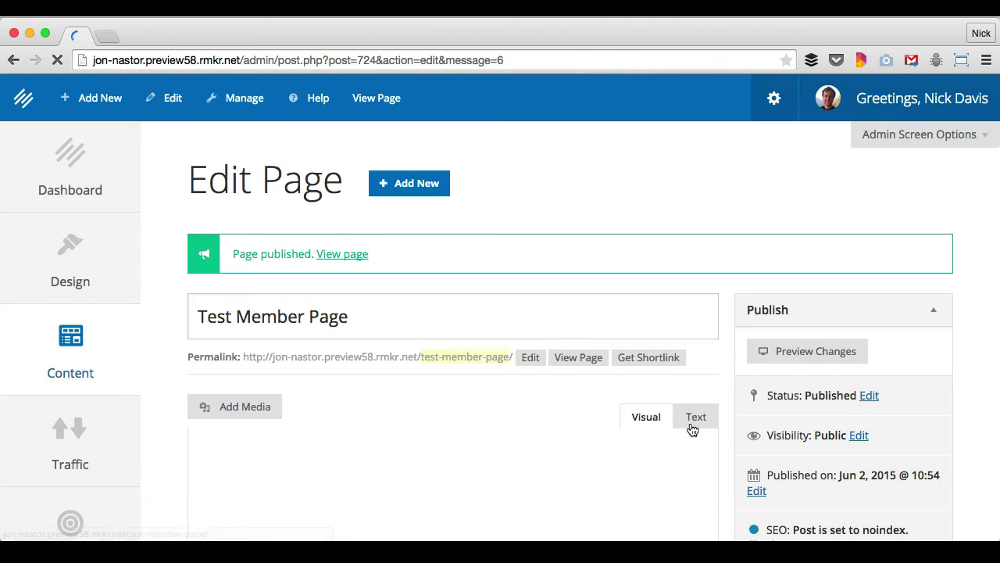
Go to the site's Conversion section and open the list of all downloads in the Download Manager
scroll(748, 375, down, 5)
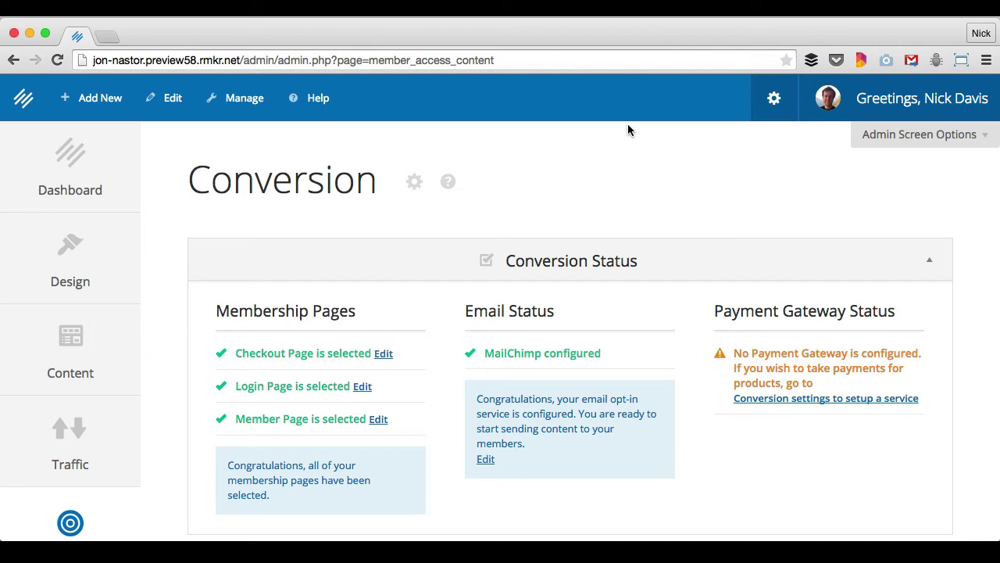
scroll(637, 157, down, 1)
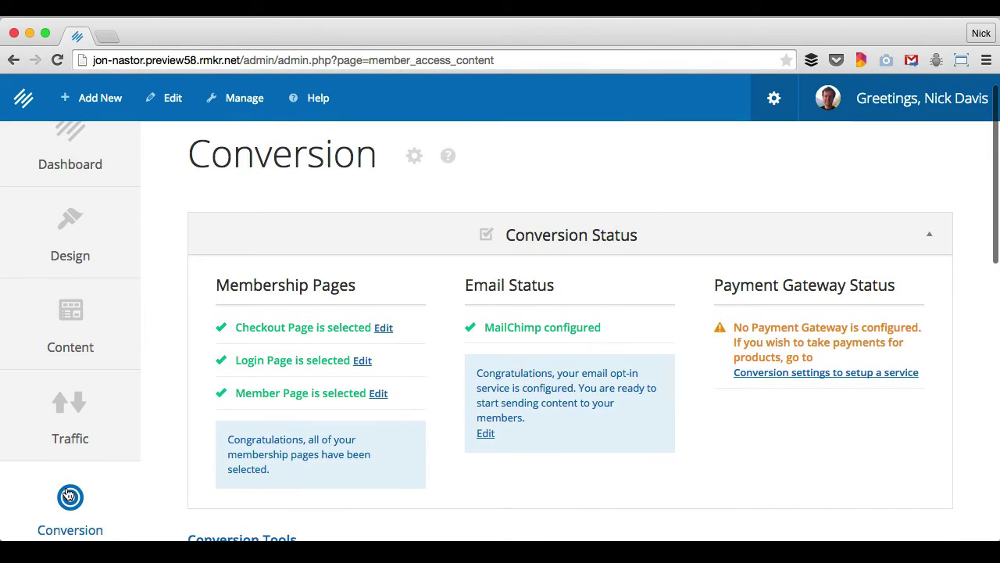
scroll(252, 485, down, 5)
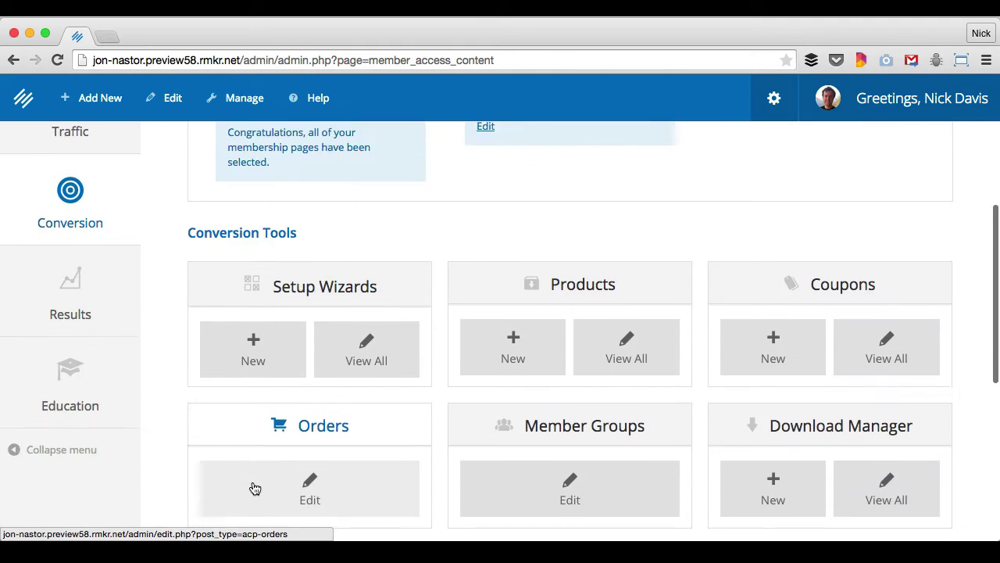
scroll(253, 482, down, 2)
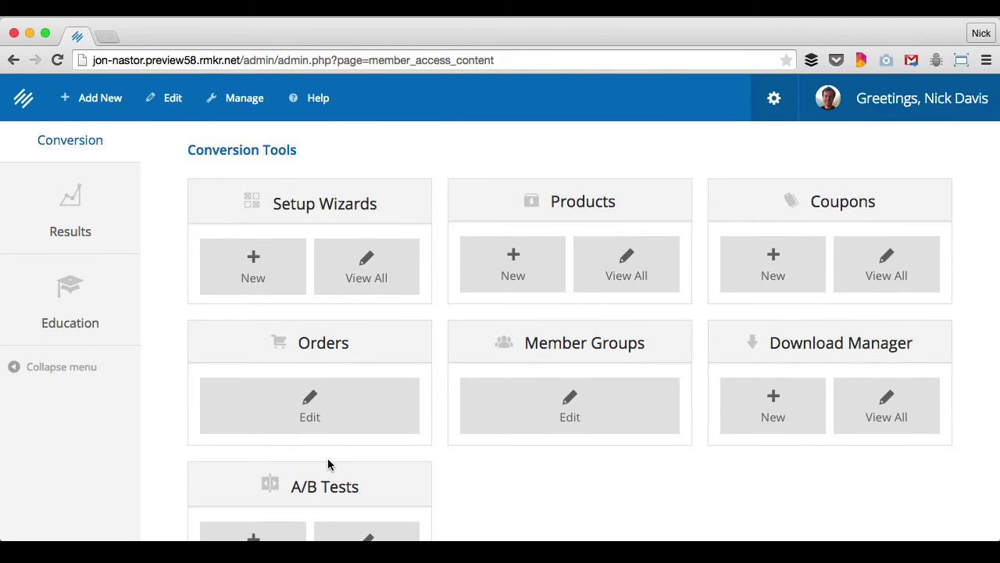
scroll(698, 508, down, 1)
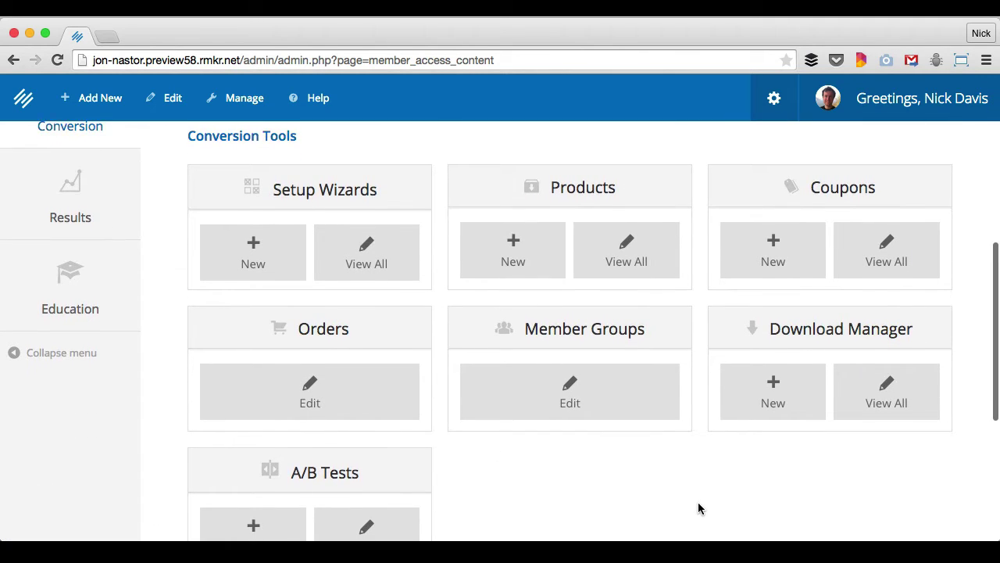
scroll(739, 476, down, 5)
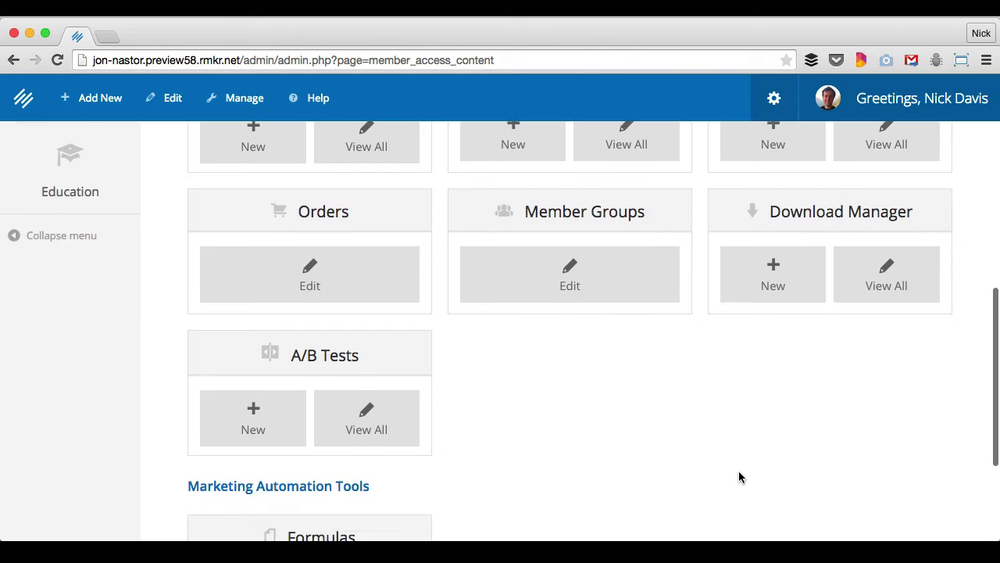
scroll(739, 477, up, 2)
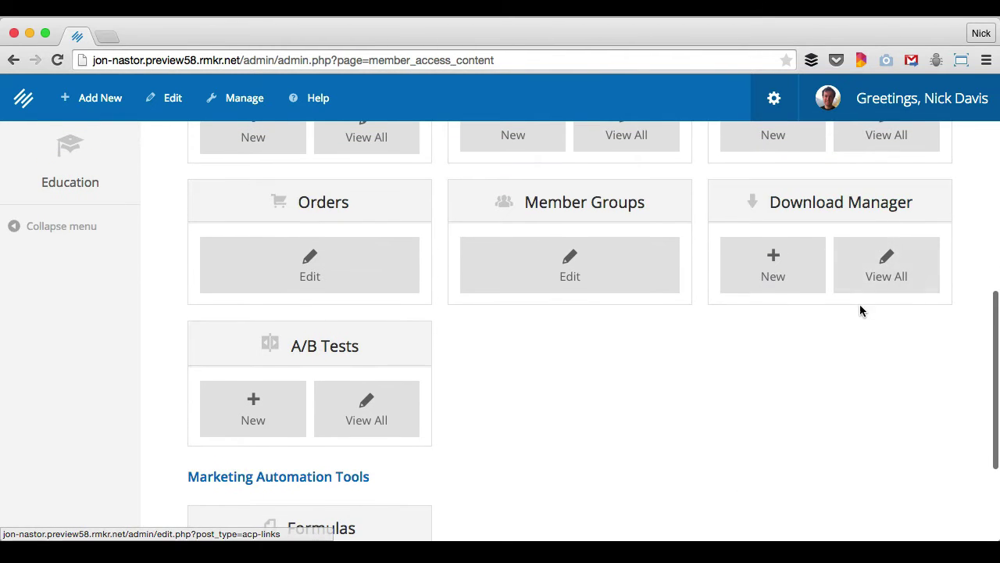
click(883, 275)
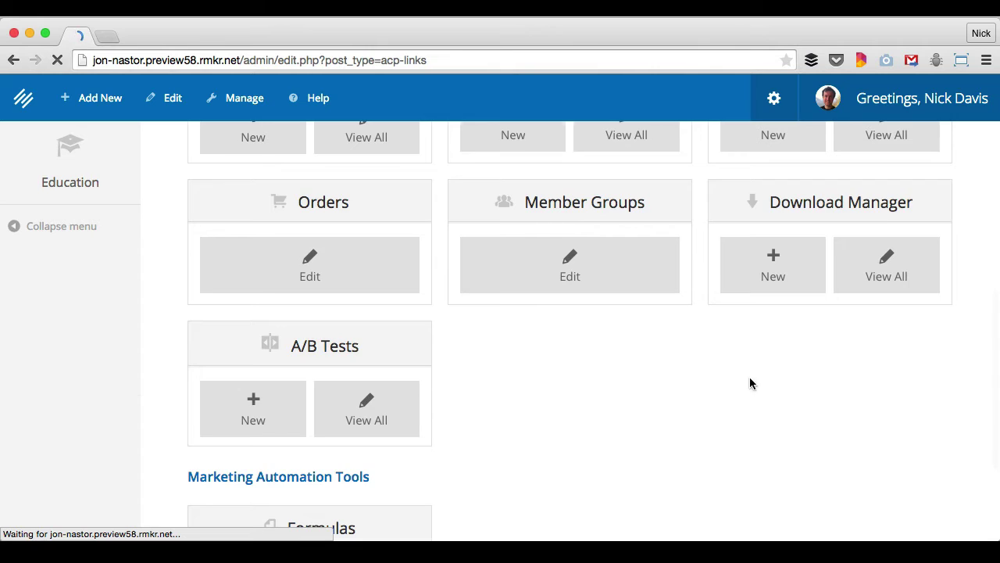
scroll(581, 335, down, 1)
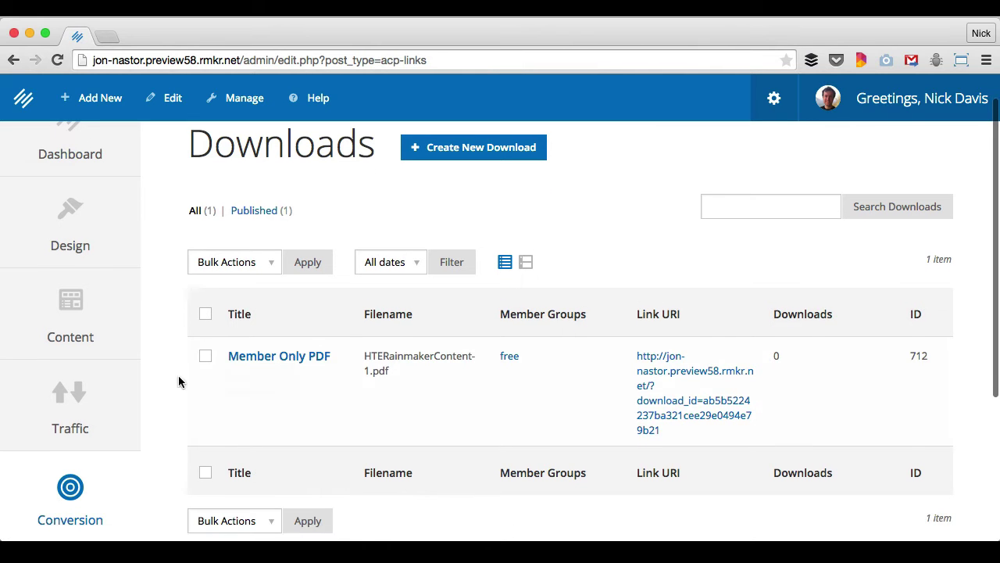
scroll(430, 352, up, 1)
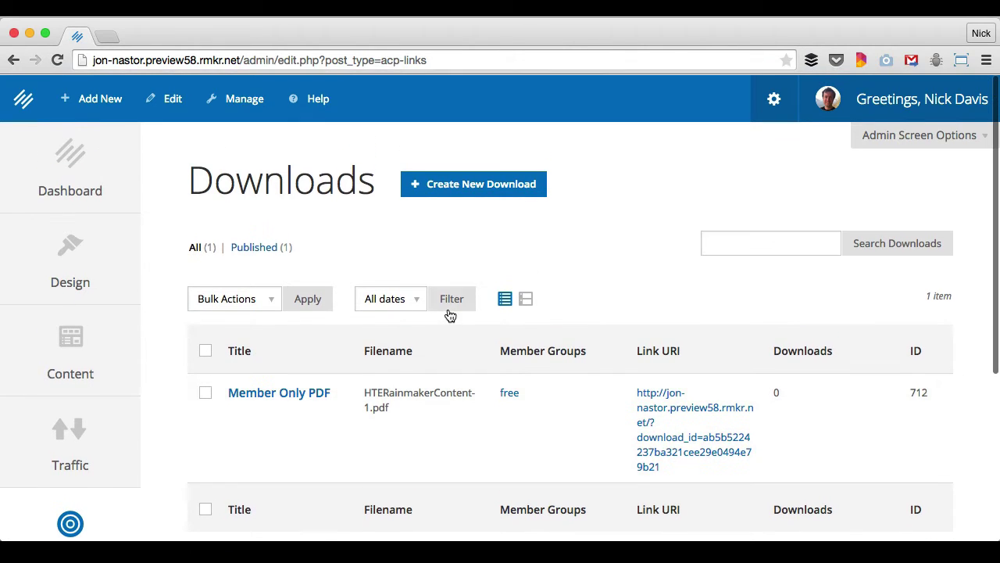
Start a new download and title it "Member Only HTE Download"
click(457, 183)
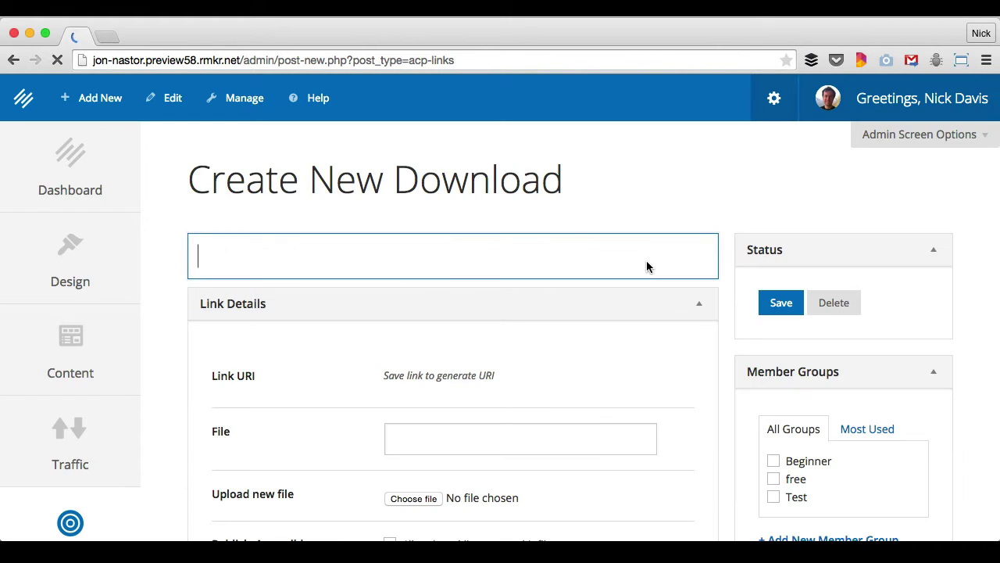
click(399, 258)
text(Member Only HTE)
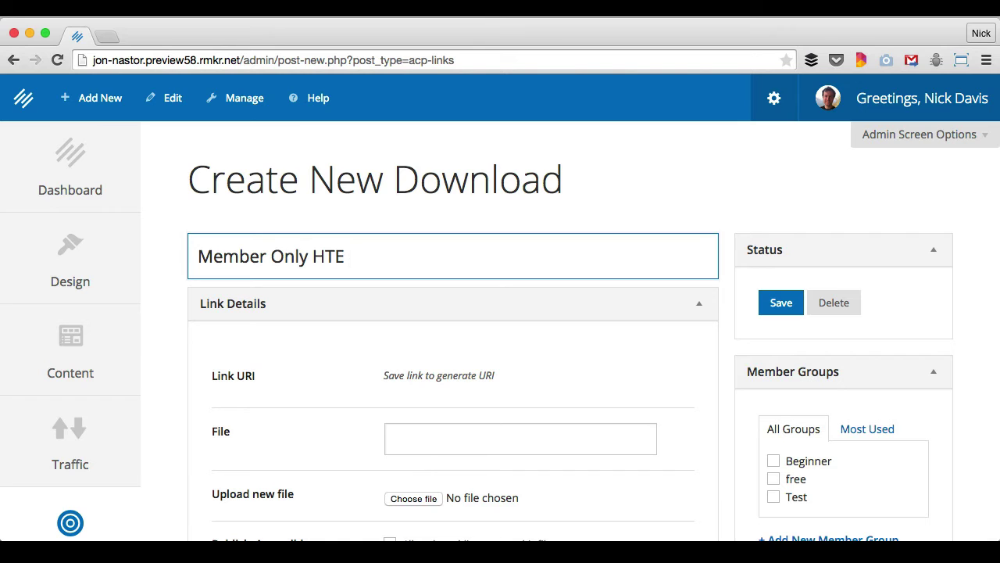
text( Download)
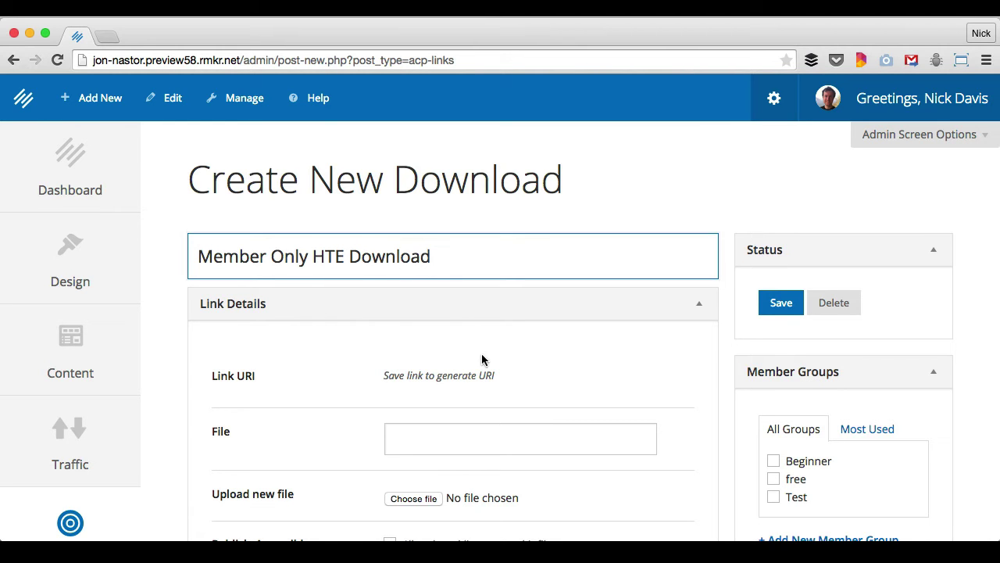
Choose MemberOnlyDocument.pdf as the file to upload for the download
scroll(483, 357, down, 3)
click(414, 391)
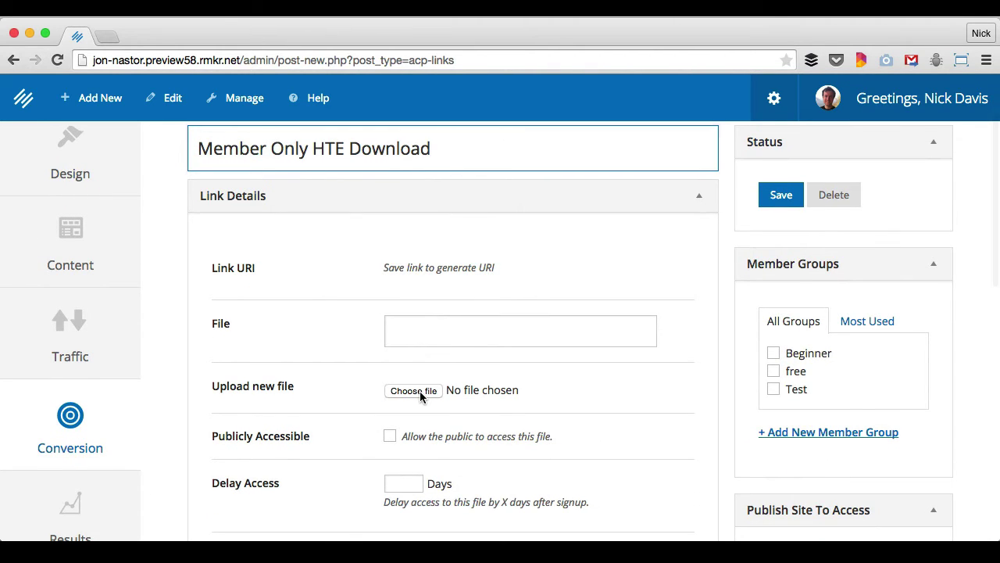
double_click(502, 123)
Assign the download to the free member group and review its public access, delay and tracking options
scroll(561, 315, down, 1)
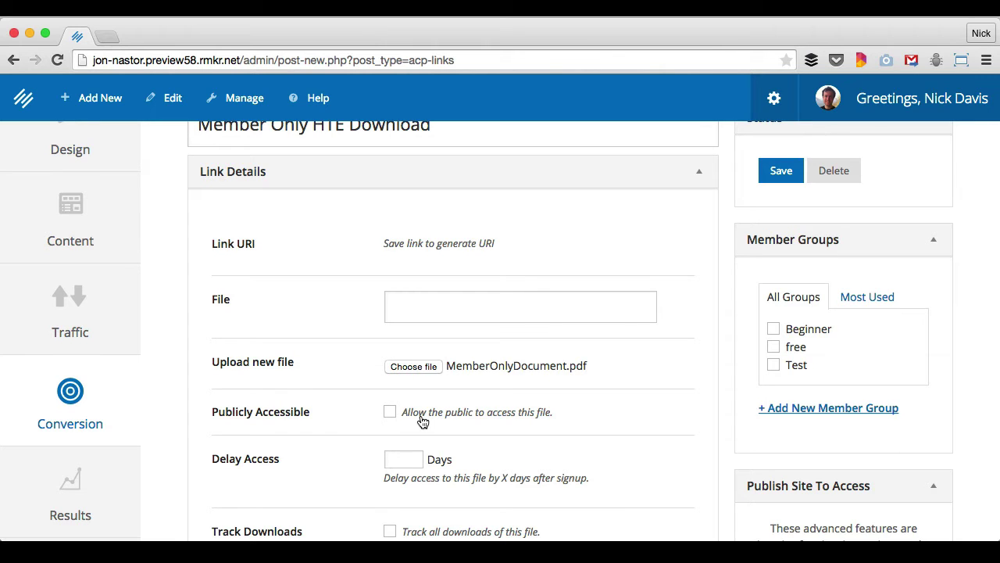
scroll(736, 312, down, 1)
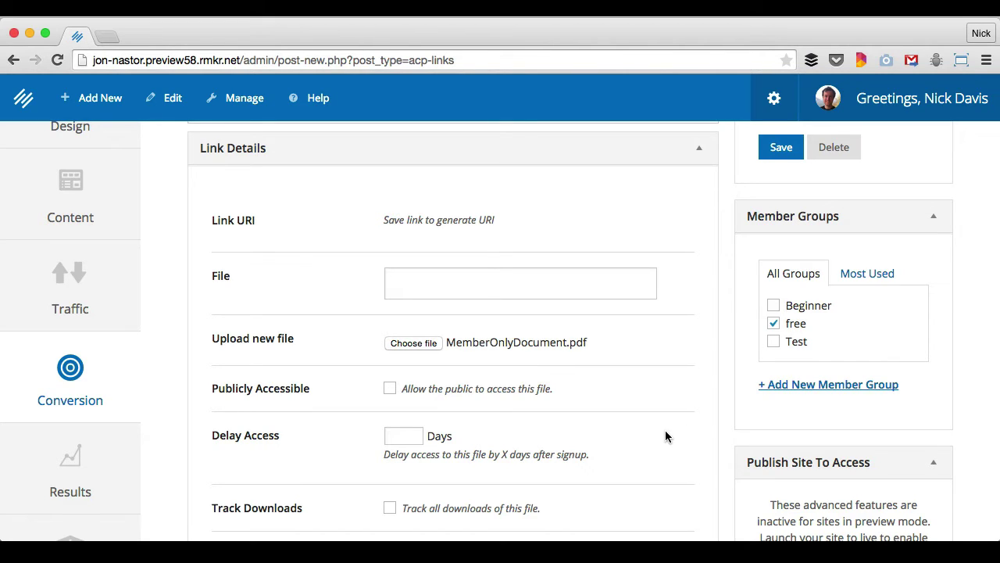
scroll(665, 435, down, 2)
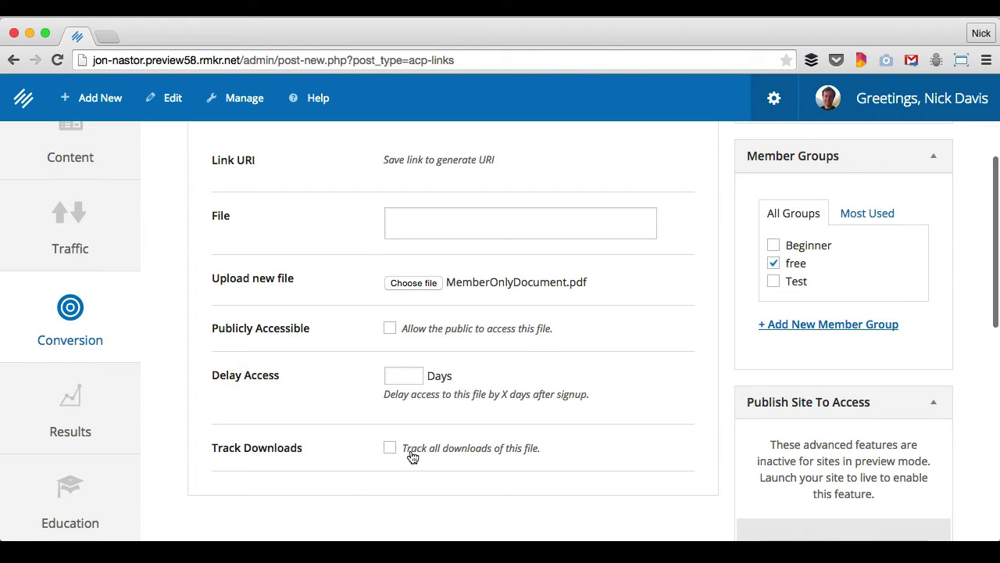
scroll(655, 438, up, 1)
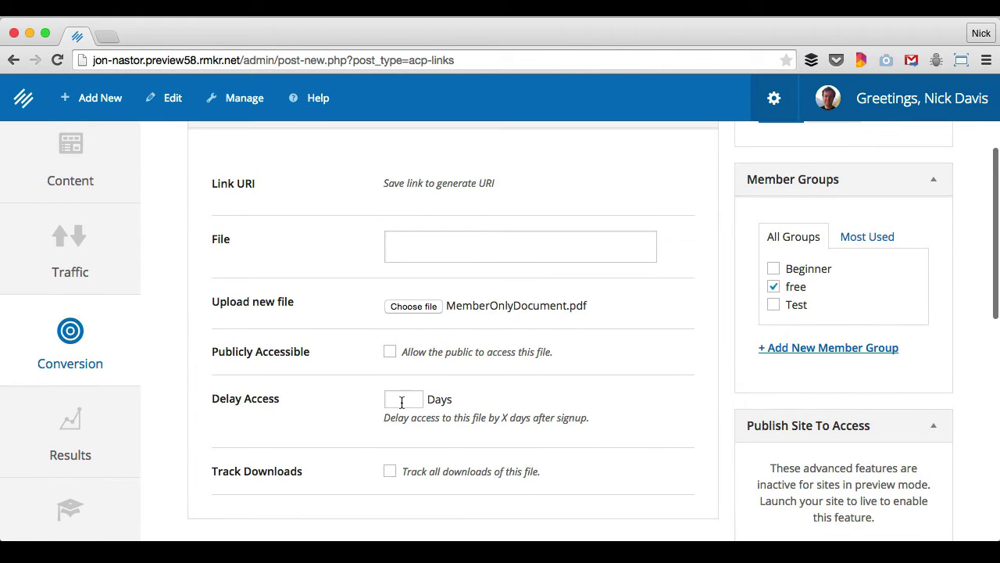
scroll(568, 411, up, 1)
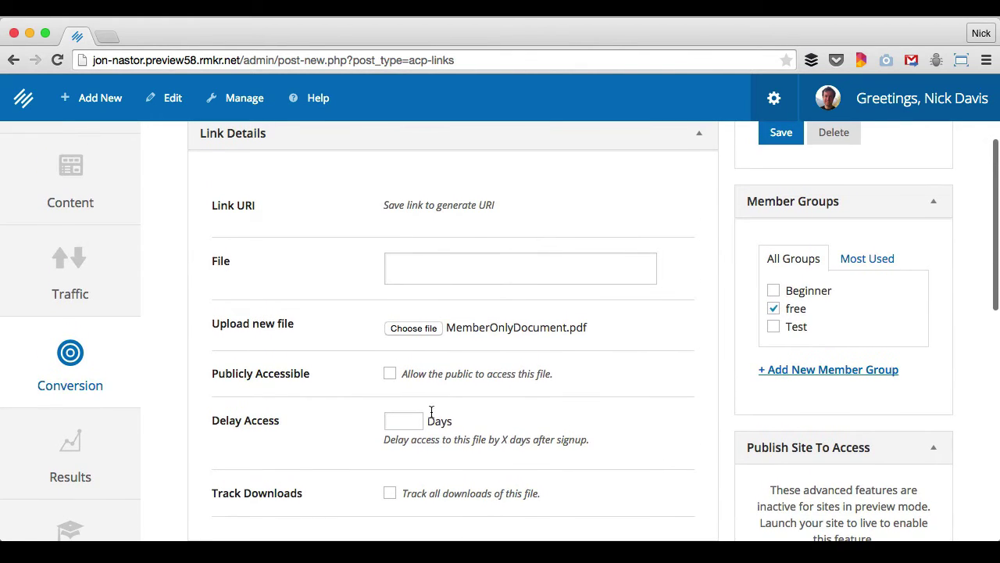
Save the Member Only HTE Download and look at its generated link URI
scroll(689, 368, up, 5)
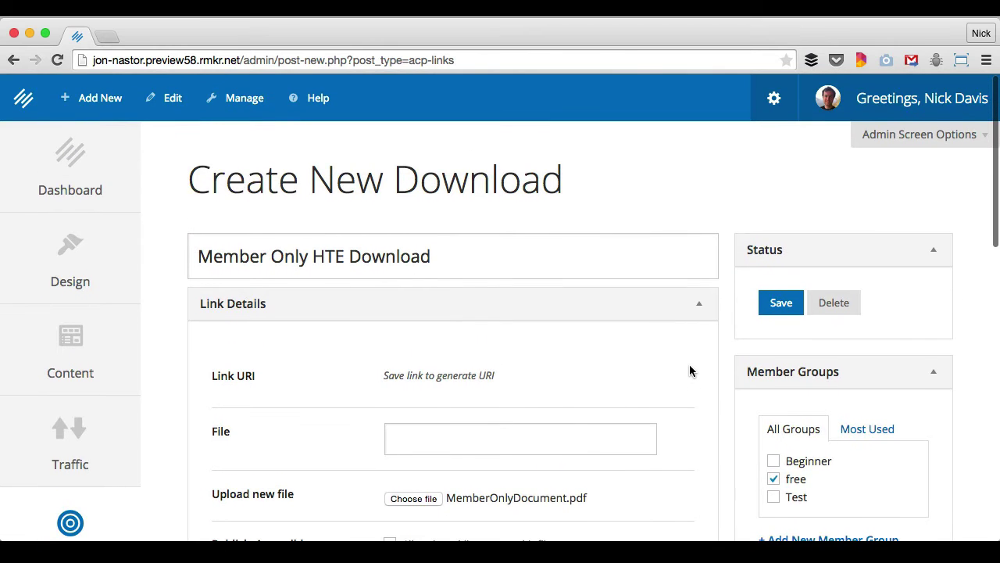
click(788, 309)
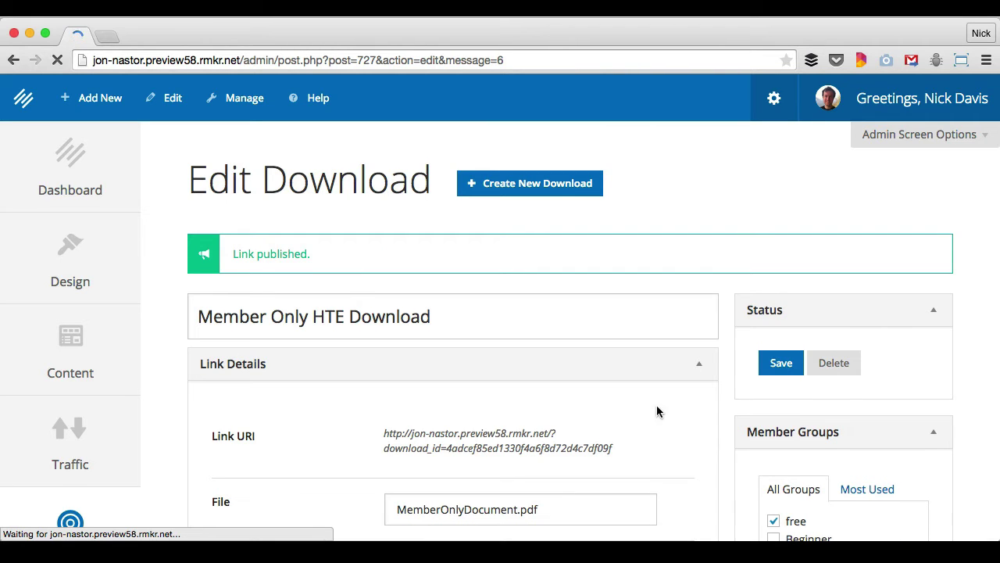
scroll(672, 445, down, 1)
scroll(674, 448, down, 1)
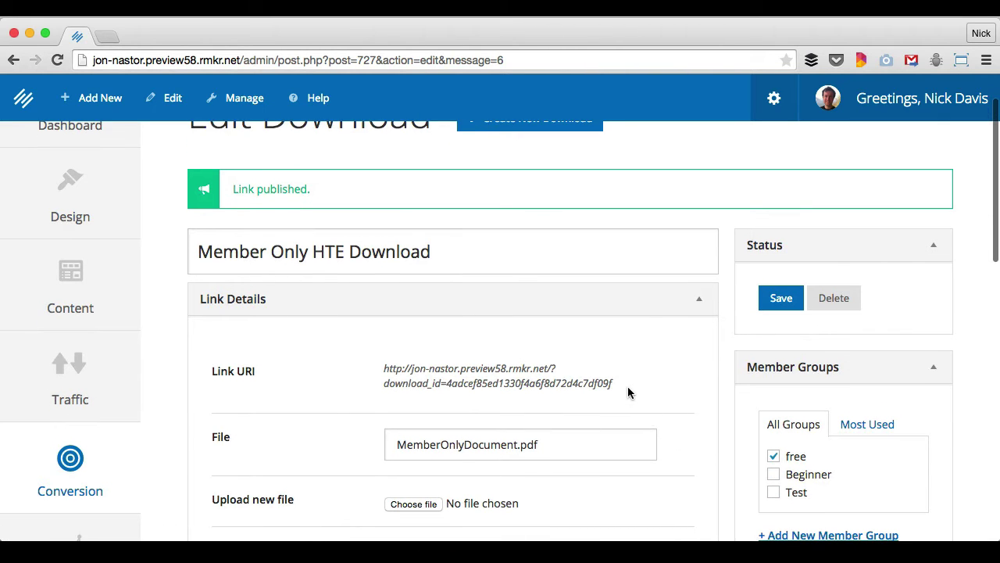
Highlight the generated link URI of the Member Only HTE Download
drag(629, 388, 383, 366)
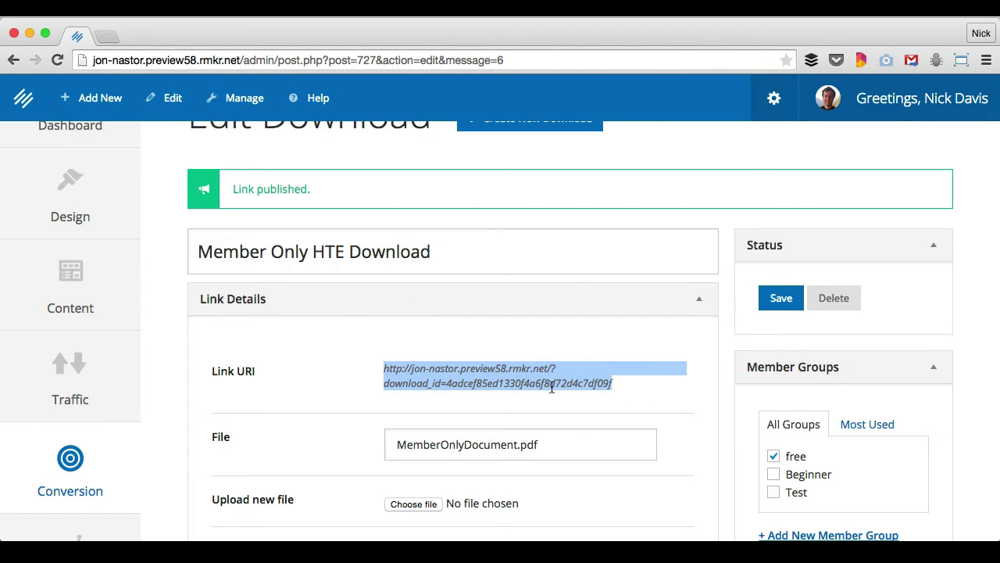
click(493, 338)
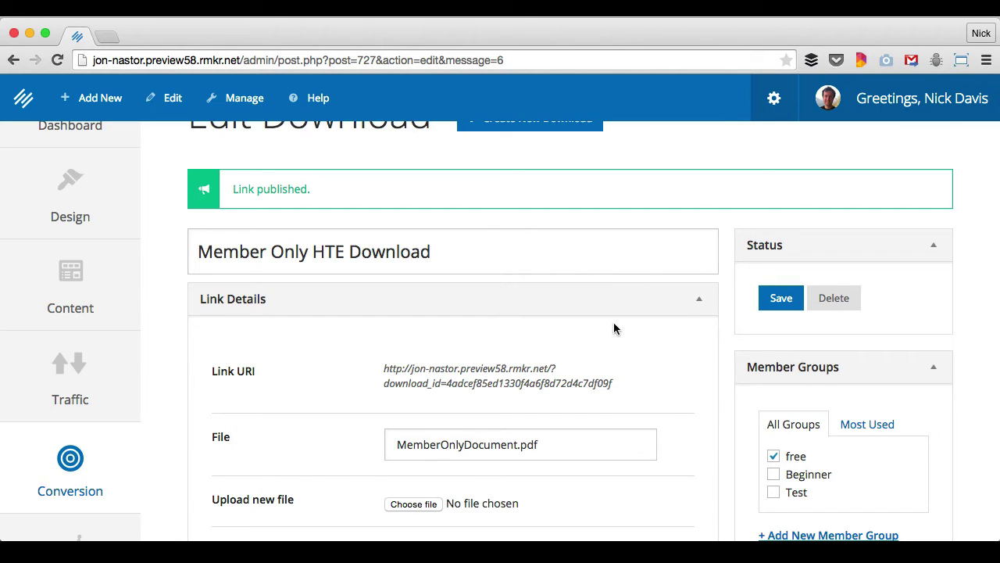
Open the existing Test Member Page for editing from the site's list of pages
click(87, 275)
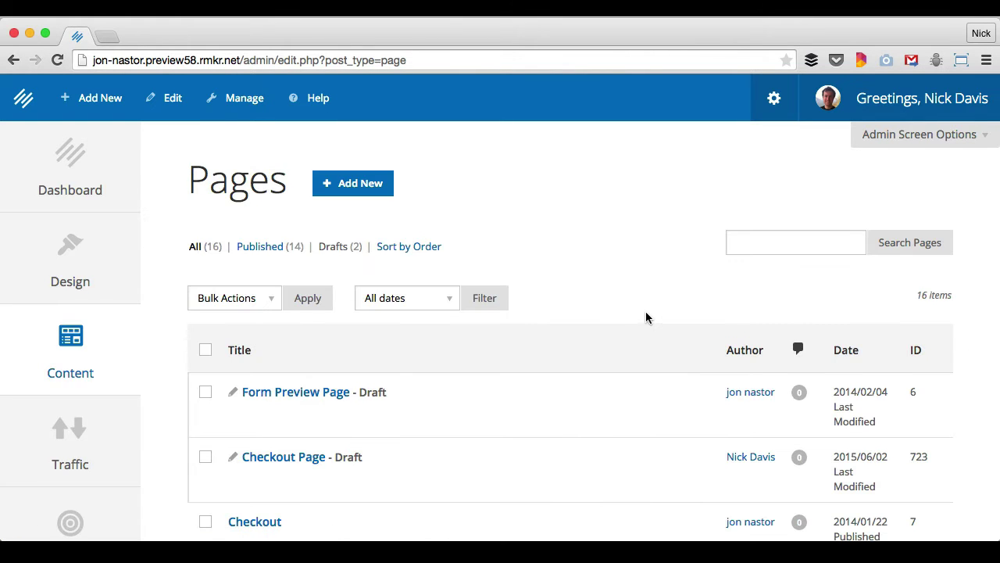
scroll(645, 317, down, 7)
scroll(646, 313, down, 5)
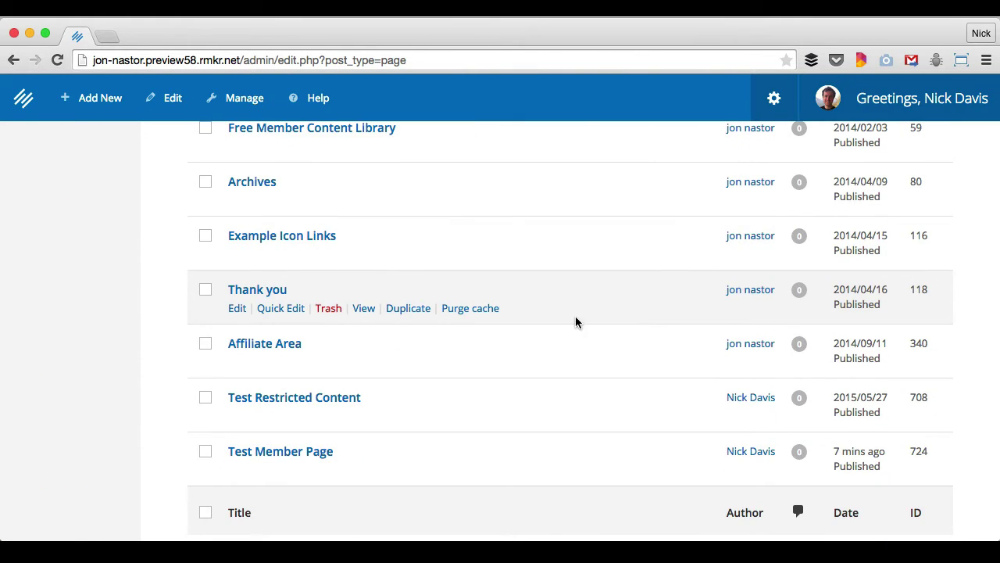
click(235, 472)
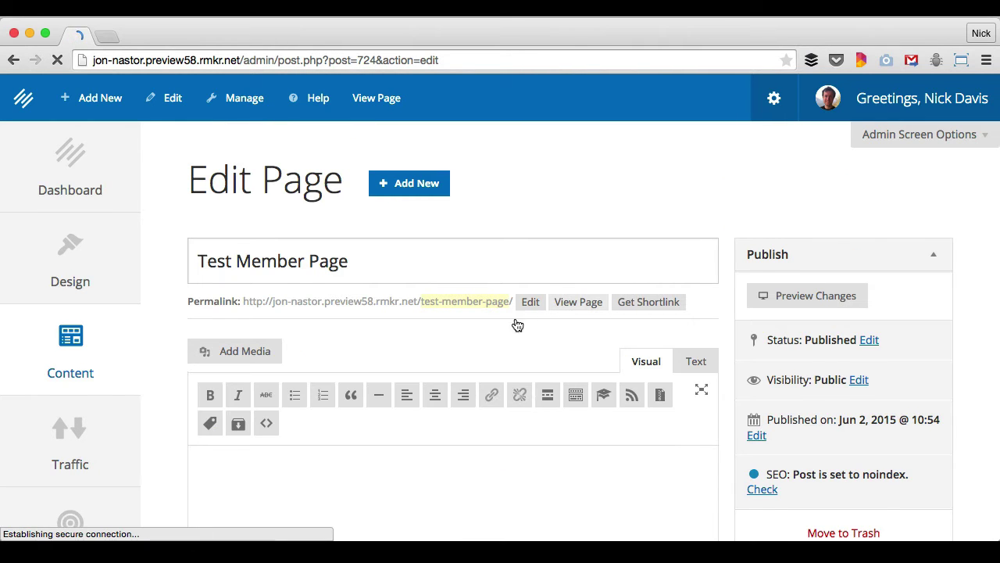
Add the line "You now have access to:" below the existing text in the page body
scroll(516, 328, down, 2)
scroll(445, 348, down, 2)
click(383, 362)
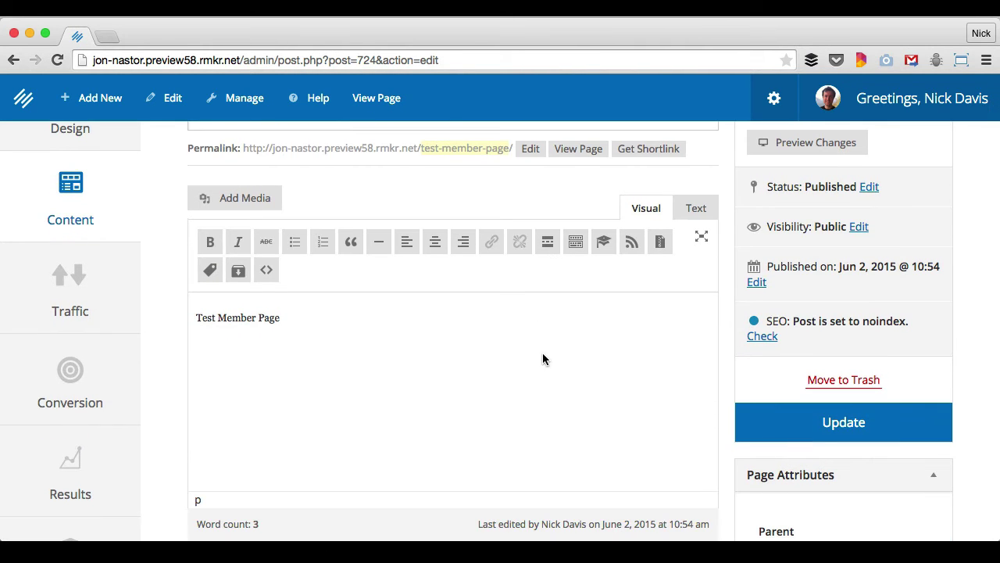
key(Return)
text(You now have access to:)
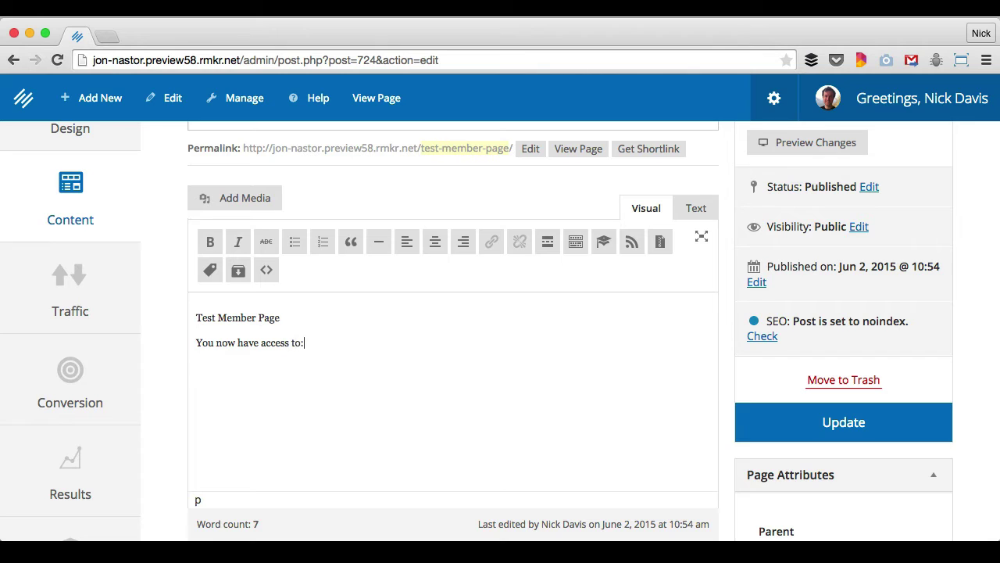
Insert the Member Only HTE Download with no custom link text below the access line, update the page and check the link
click(239, 269)
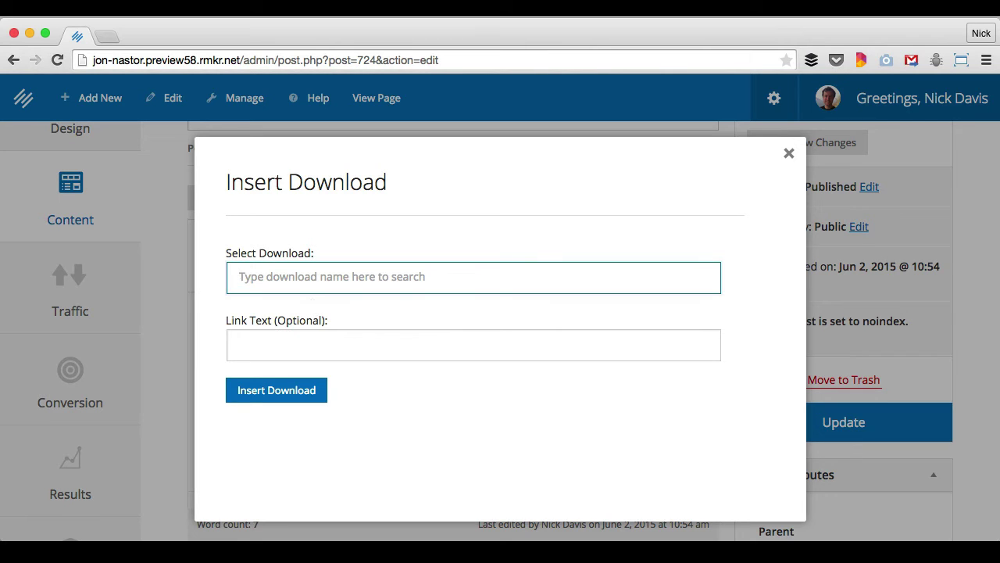
text(Mem)
click(276, 307)
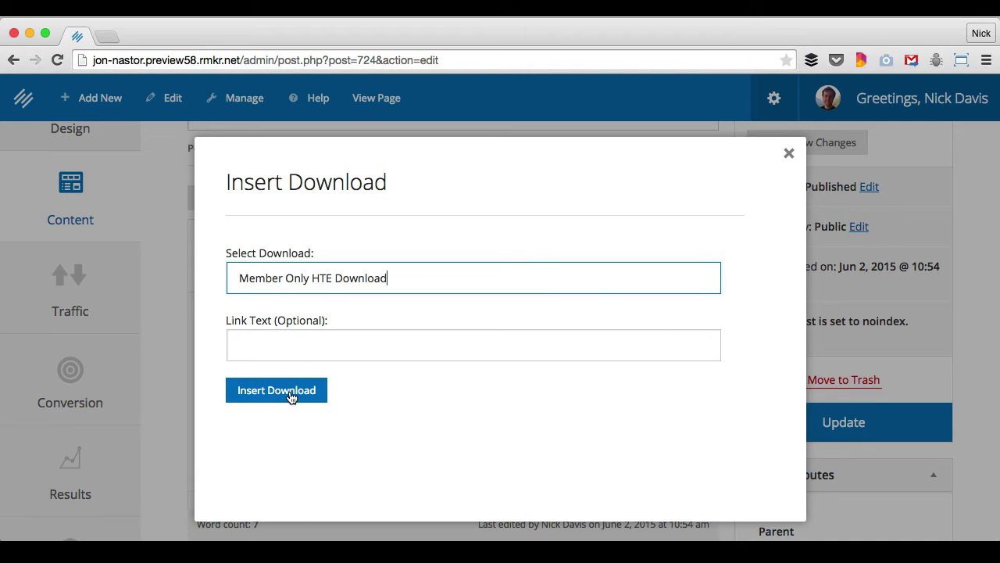
click(264, 398)
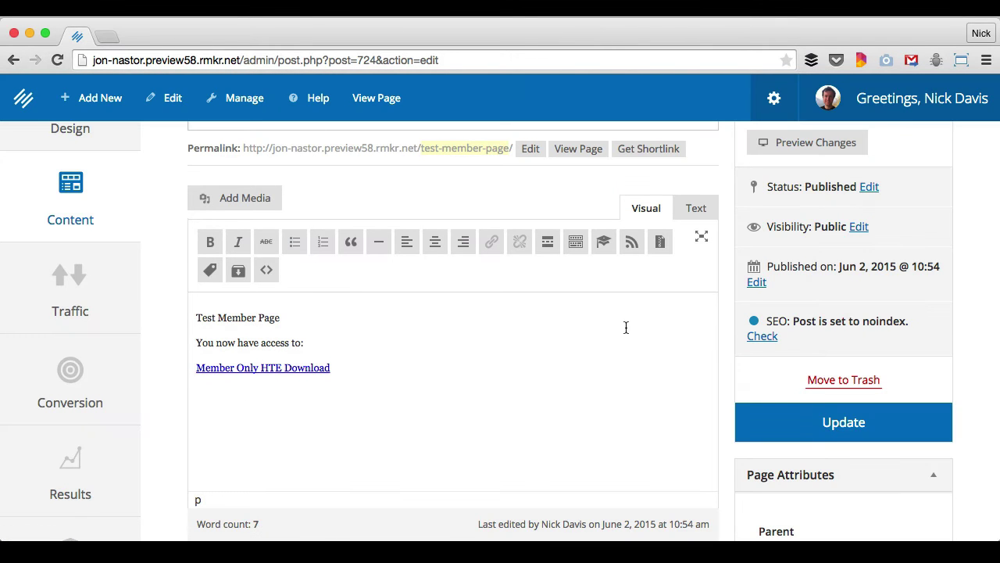
click(800, 423)
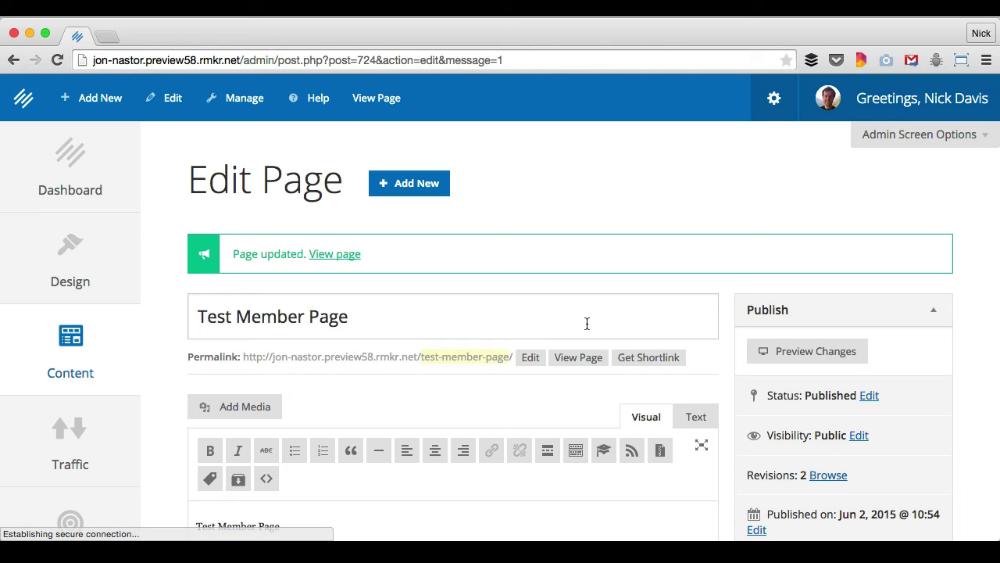
scroll(547, 331, down, 5)
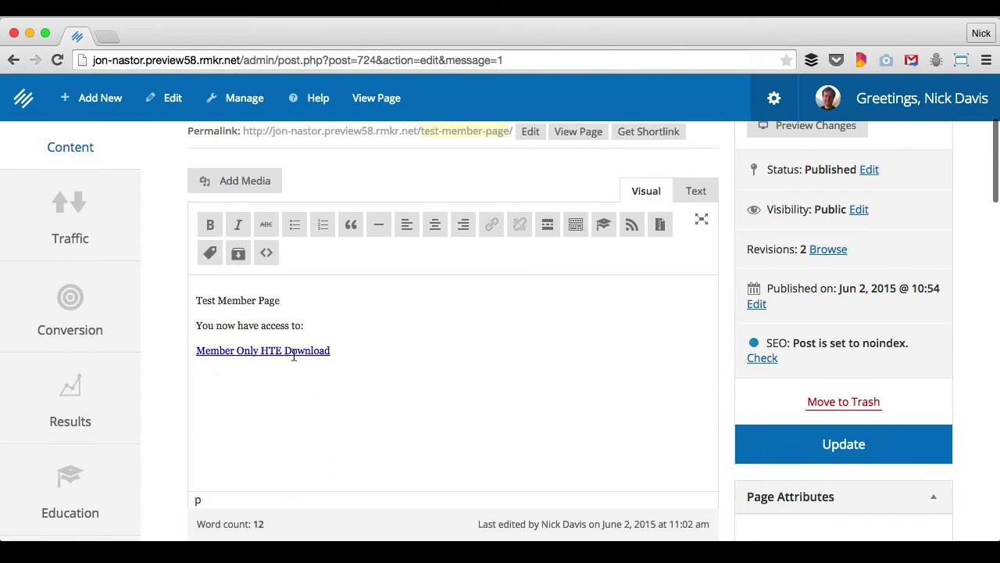
click(320, 352)
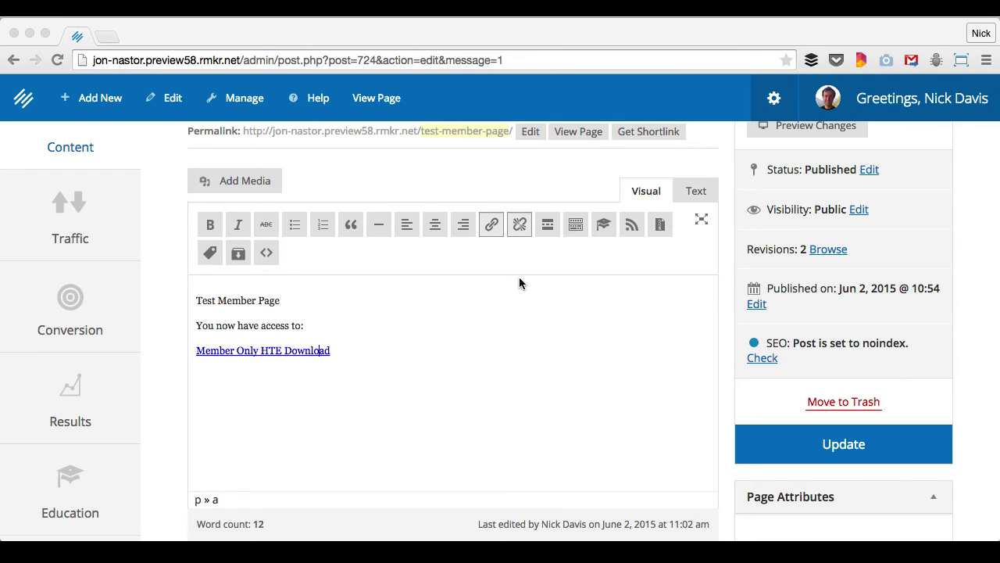
Go to the Conversion tools and open the list of all products
click(144, 322)
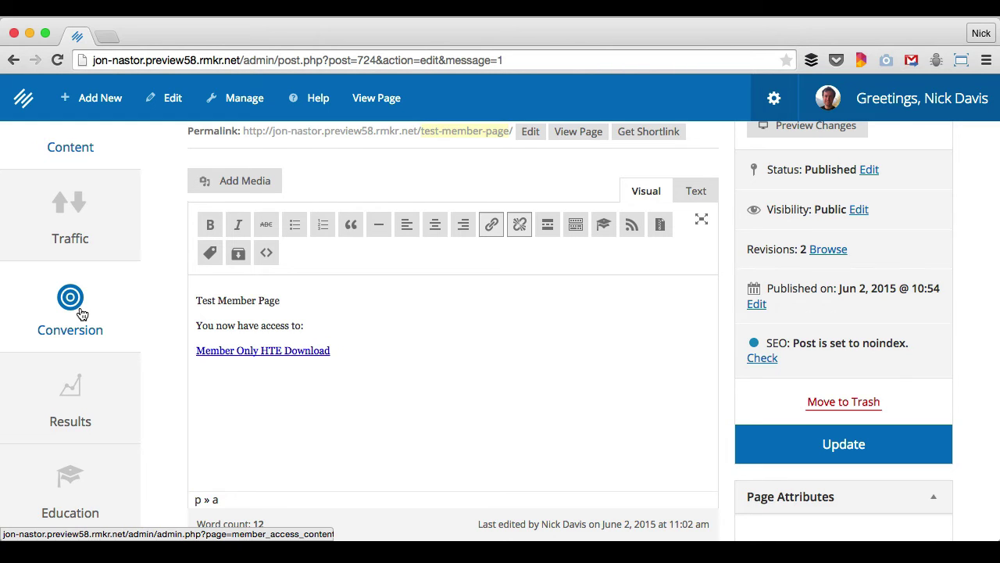
click(81, 314)
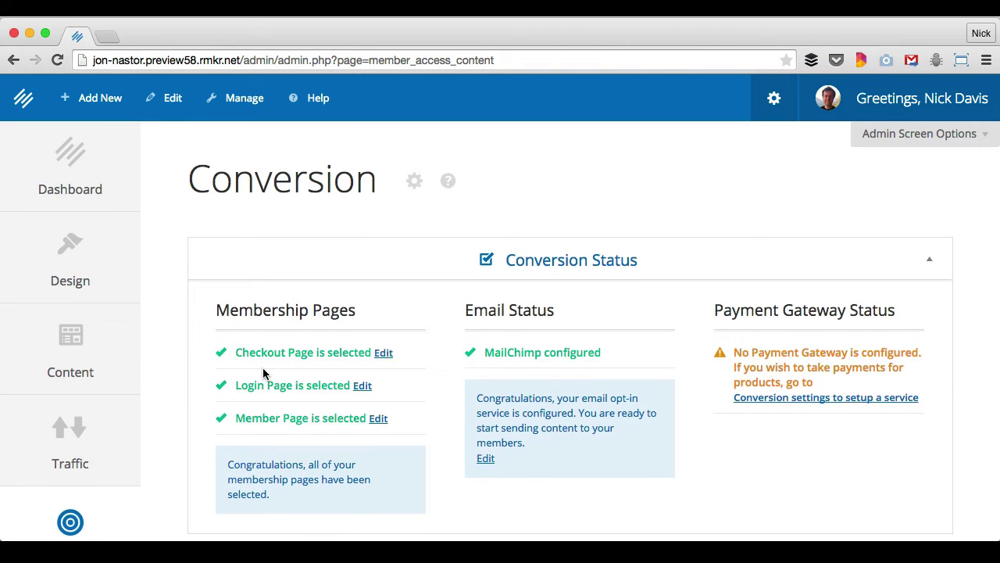
scroll(263, 374, down, 1)
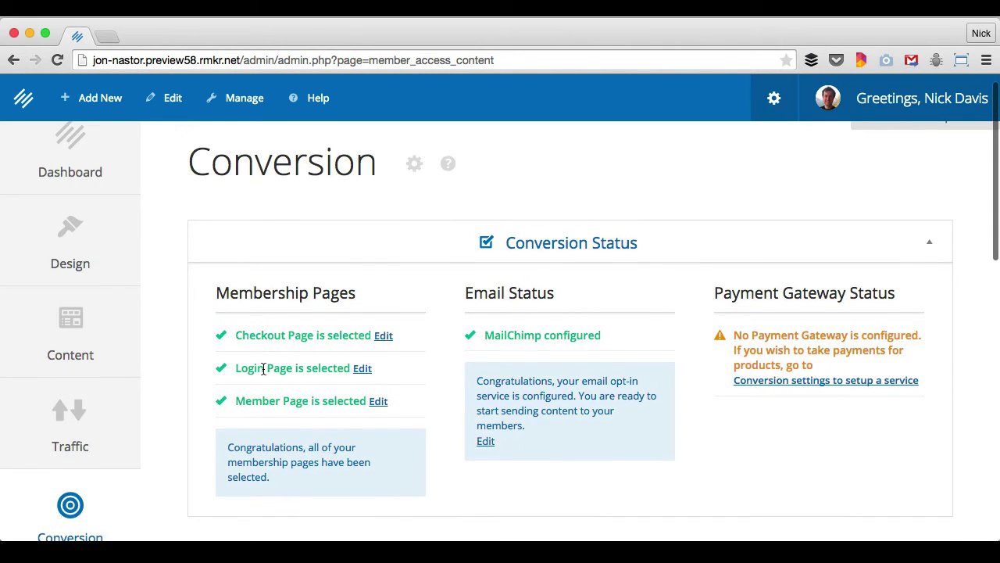
scroll(482, 335, down, 10)
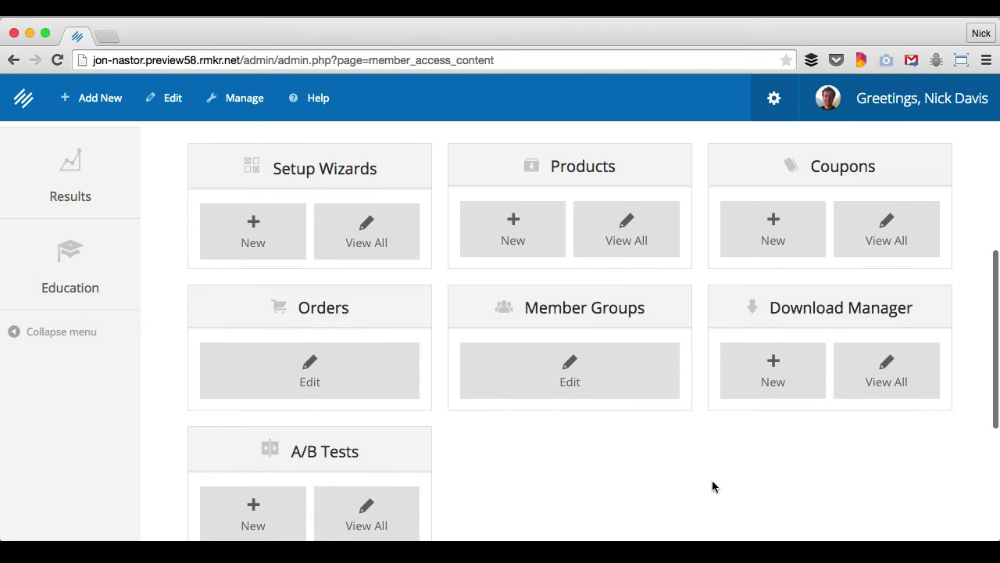
scroll(716, 485, up, 1)
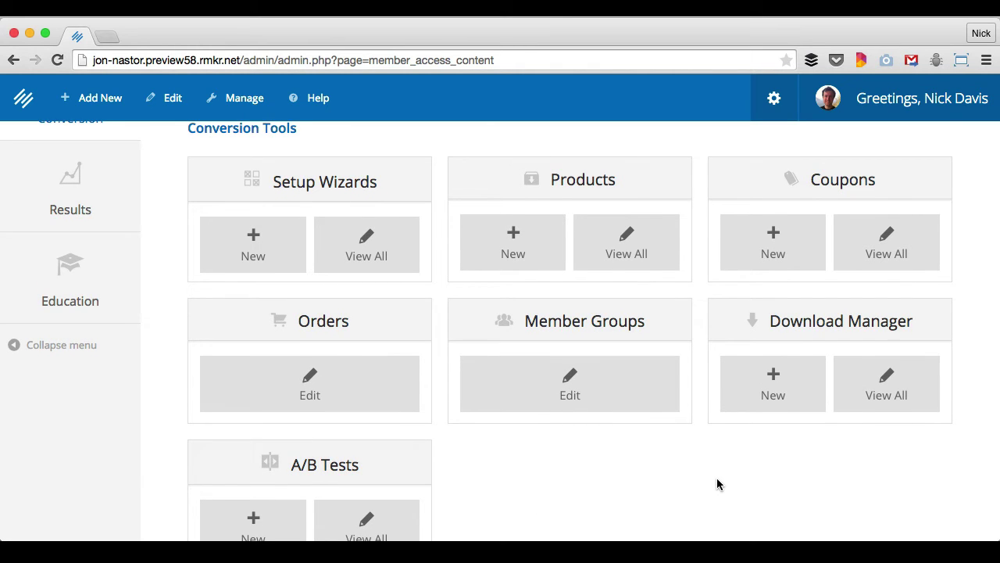
click(621, 235)
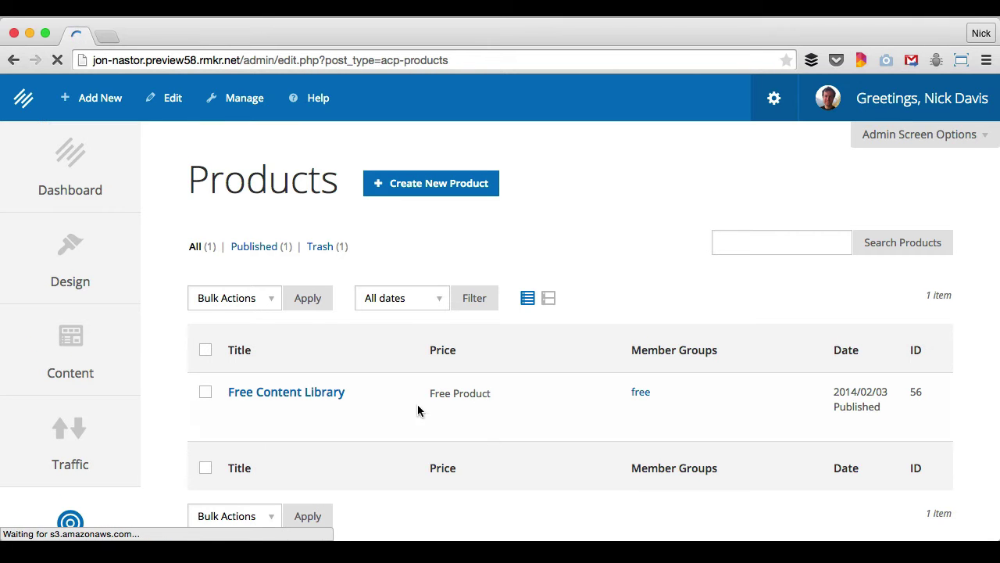
Open the Free Content Library product for editing and copy its purchase link
mouse_move(297, 413)
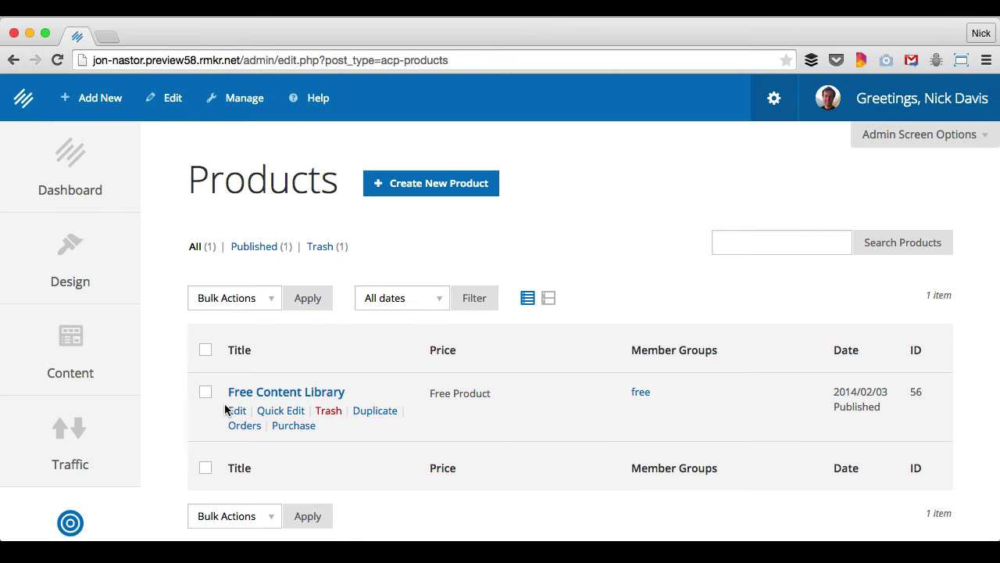
click(238, 411)
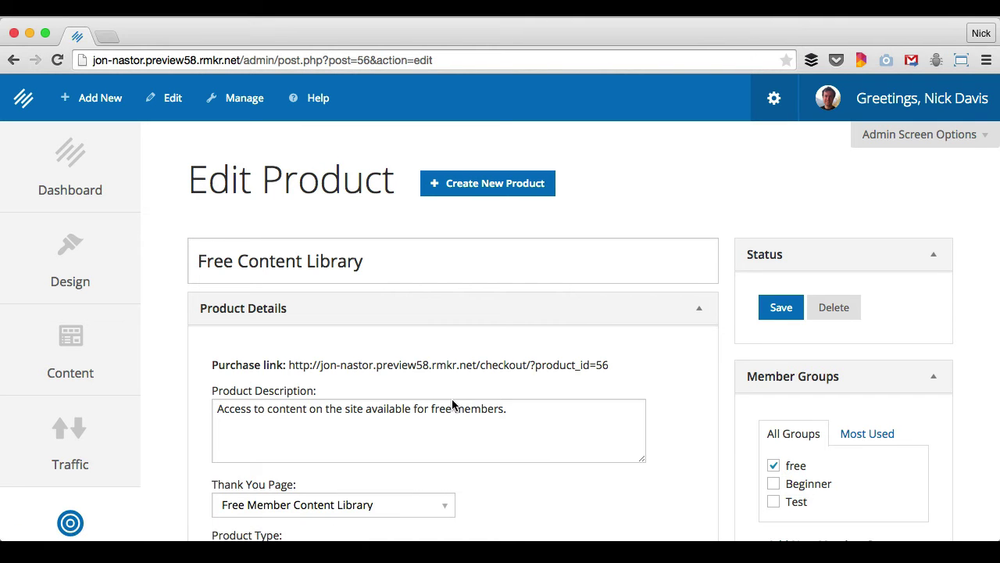
drag(617, 365, 290, 365)
key(super+c)
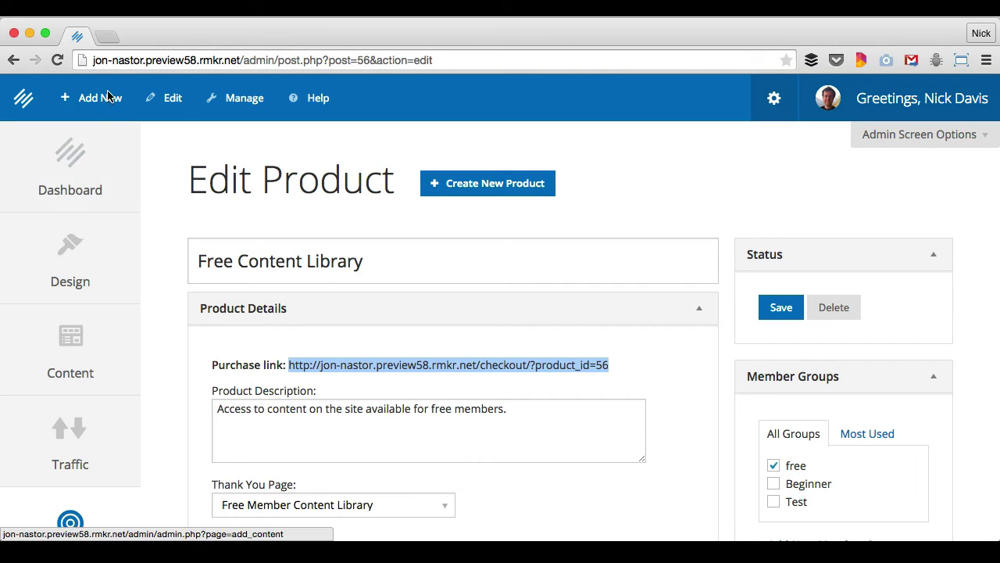
Create a new landing page from the prebuilt Generator - Confirmation template
mouse_move(106, 95)
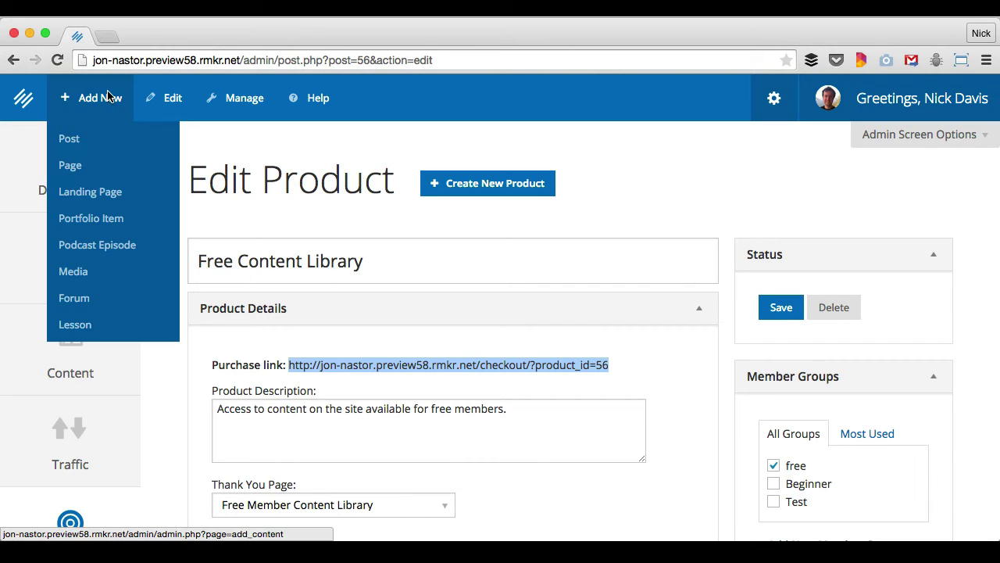
click(88, 192)
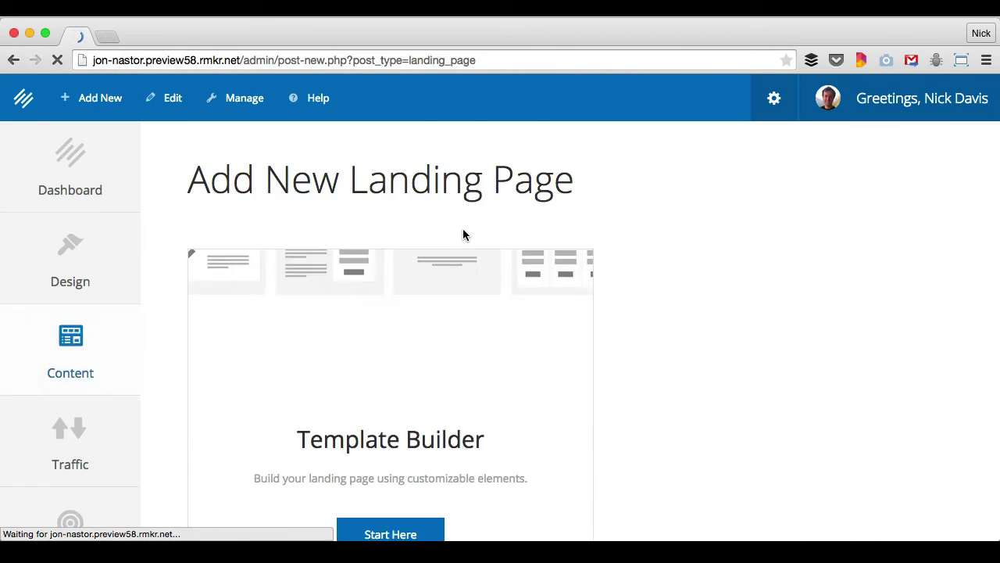
scroll(513, 317, down, 3)
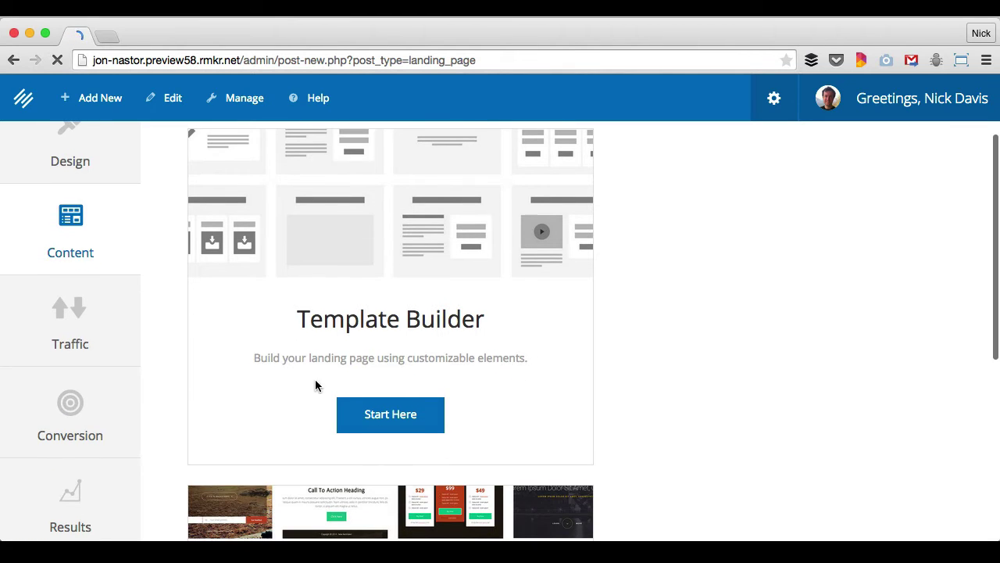
scroll(528, 358, down, 9)
scroll(609, 328, up, 5)
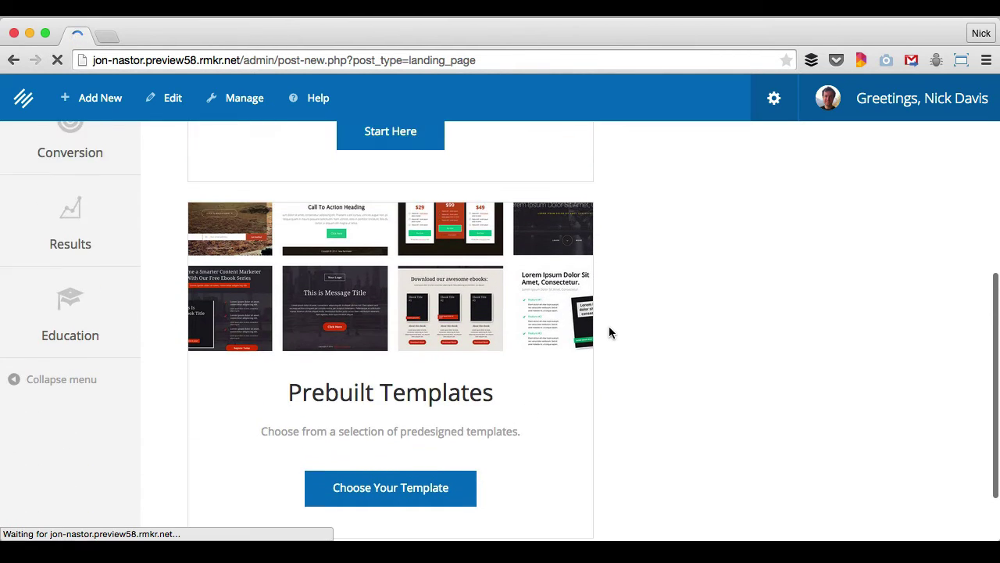
scroll(609, 332, down, 5)
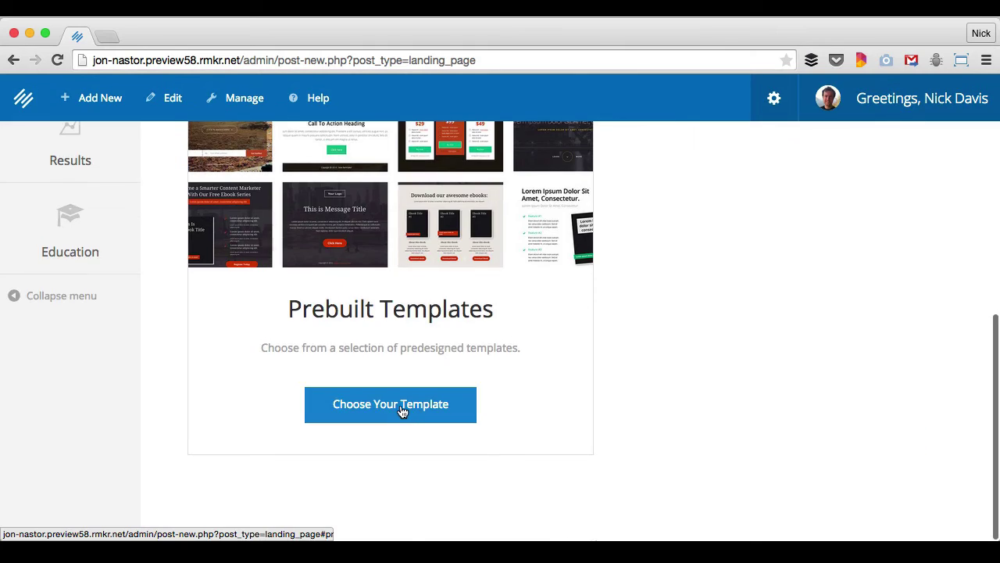
click(380, 402)
scroll(799, 242, down, 10)
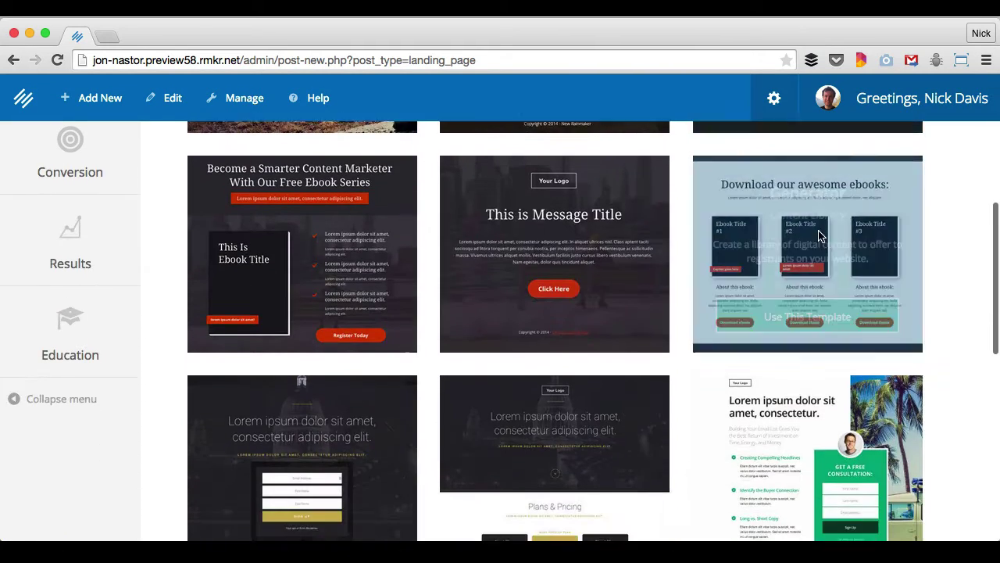
click(557, 303)
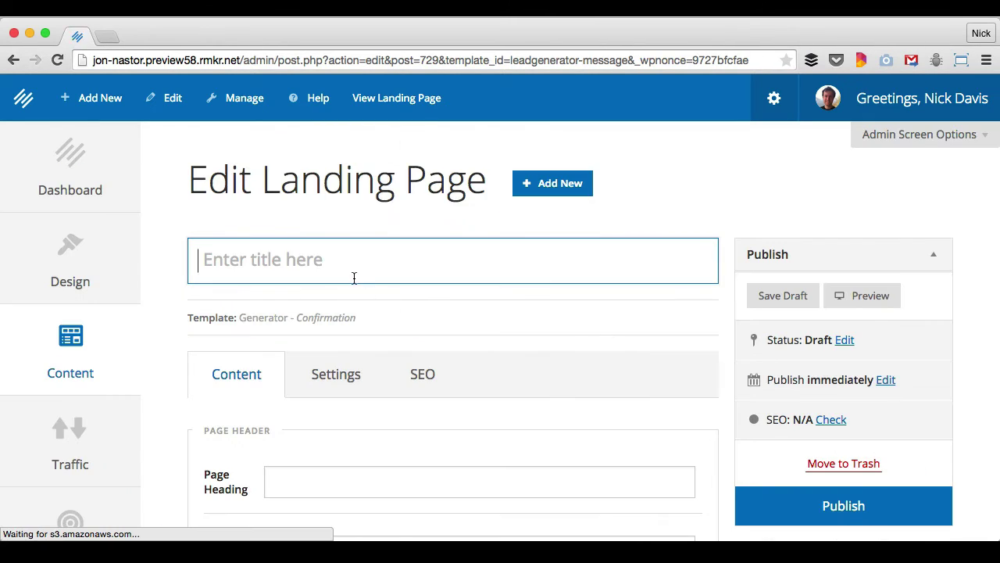
Title the new landing page "Landing Page For Video"
click(319, 267)
text(Landi)
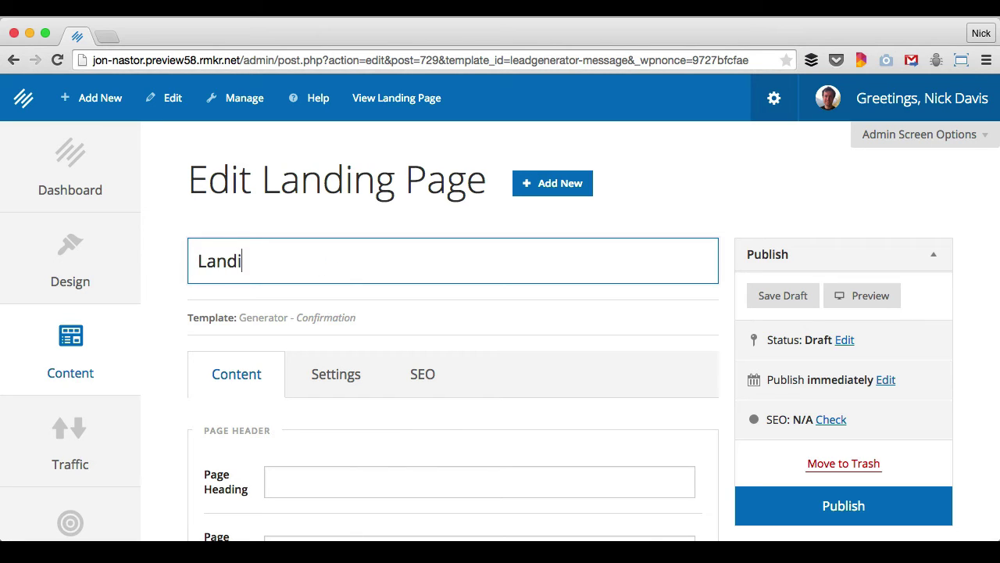
text(ng Page For V)
key(BackSpace)
text(For Video)
Look through the landing page's header, message and footer content sections
scroll(376, 334, down, 3)
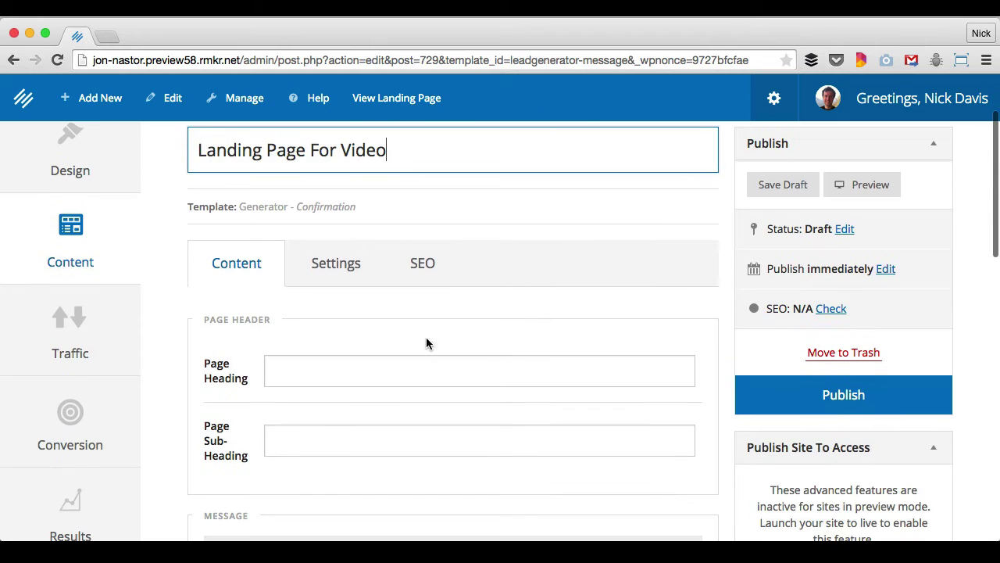
scroll(375, 360, down, 3)
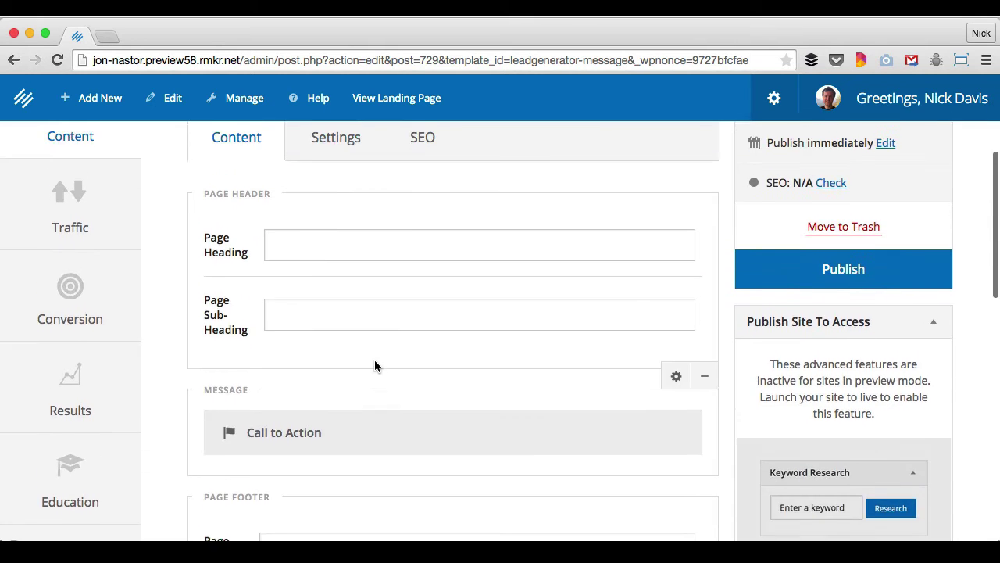
scroll(375, 364, up, 3)
scroll(380, 440, down, 4)
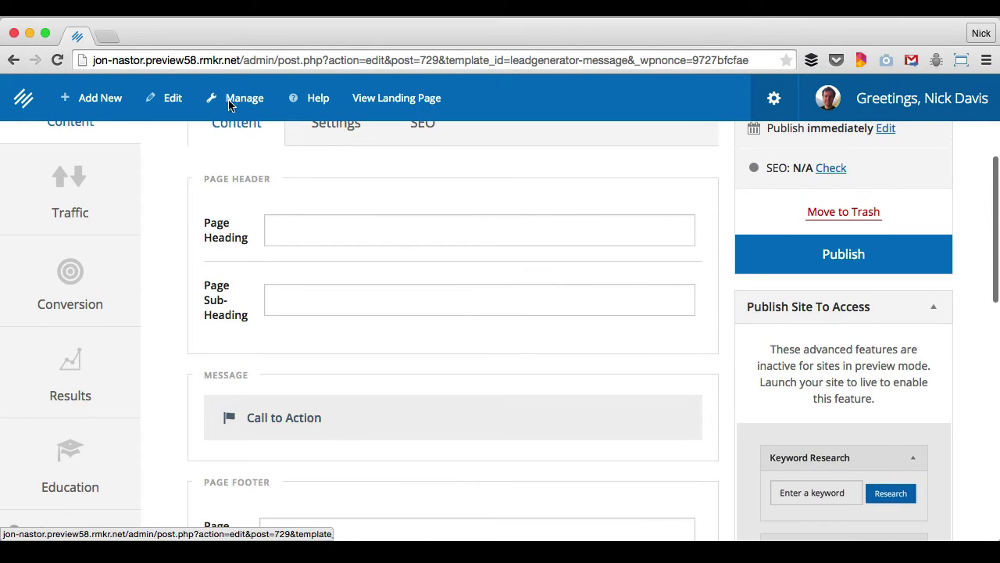
scroll(516, 344, down, 6)
scroll(500, 352, up, 11)
scroll(495, 511, down, 5)
scroll(497, 509, up, 4)
Set the page heading to "Sign up now for our new membership site" and the sub-heading to "A sub heading"
click(349, 367)
text(Sign up now for)
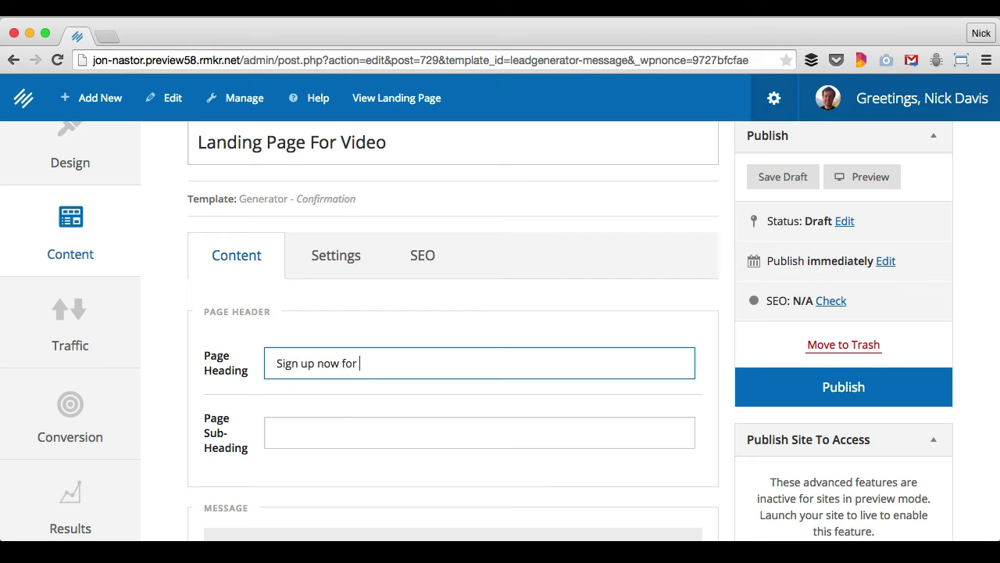
text( our new me)
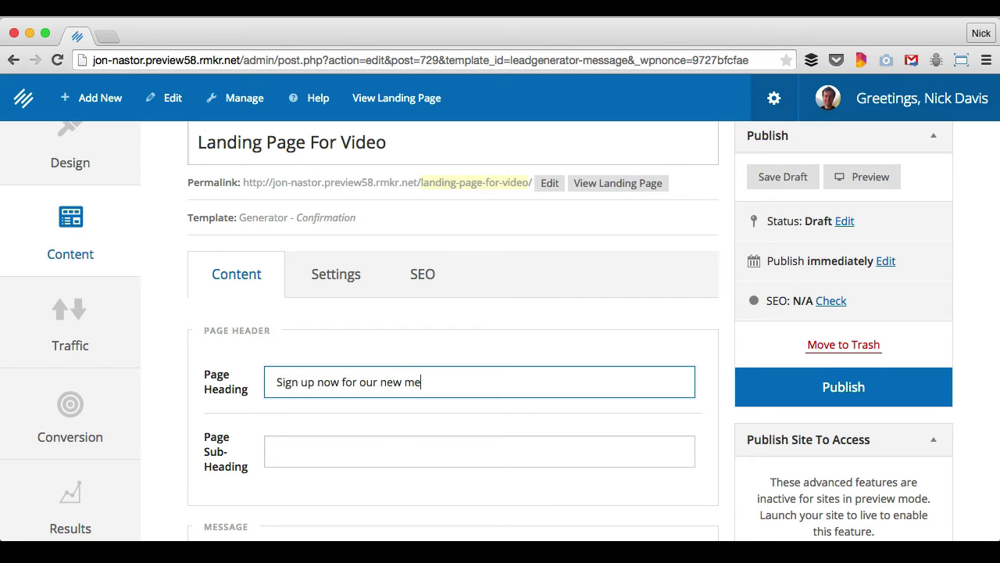
text(mbership site)
key(Tab)
text(A sub heading)
In the message's Call to Action, paste the copied checkout link as the button URL and set the button text to "Register Now"
scroll(367, 390, down, 5)
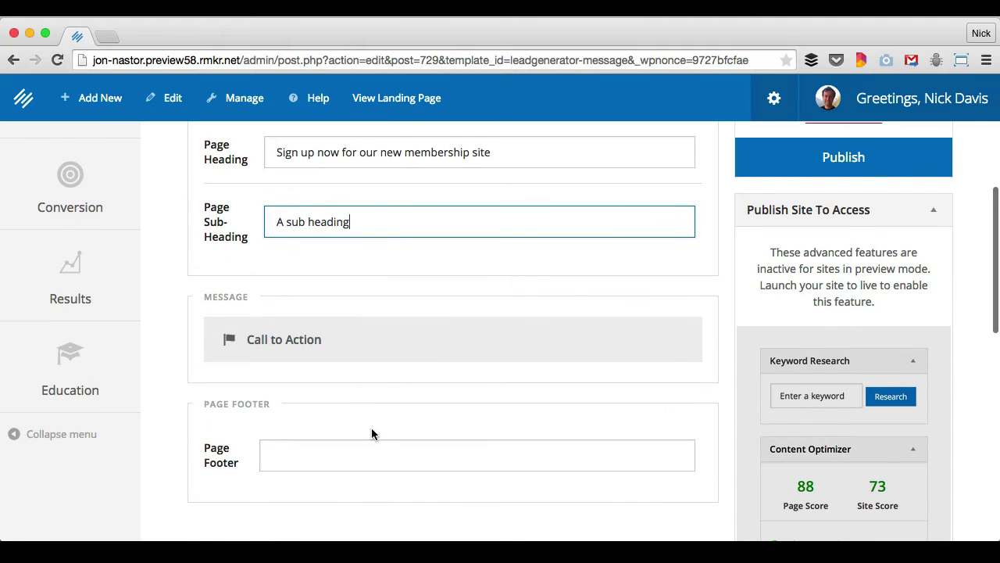
click(251, 340)
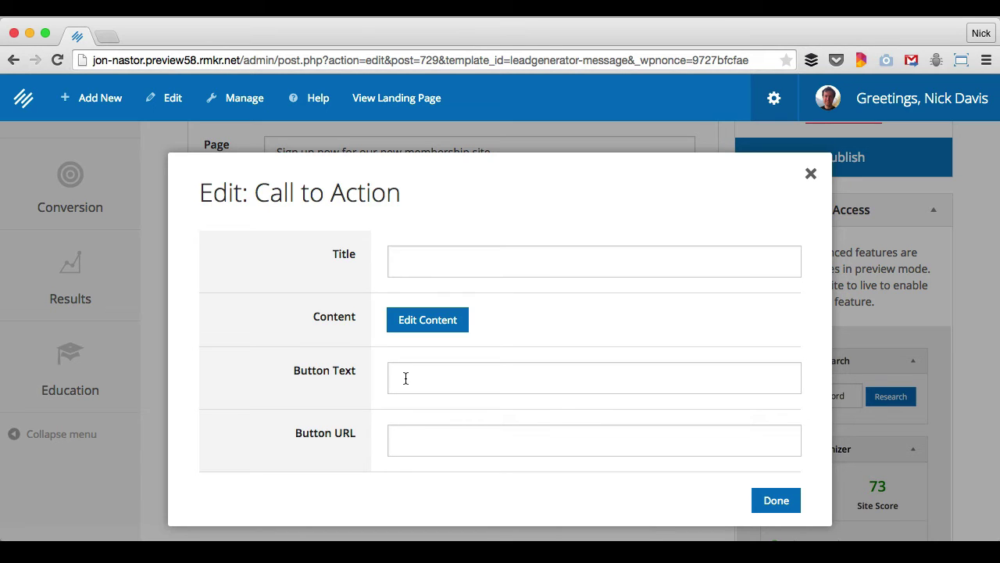
click(476, 434)
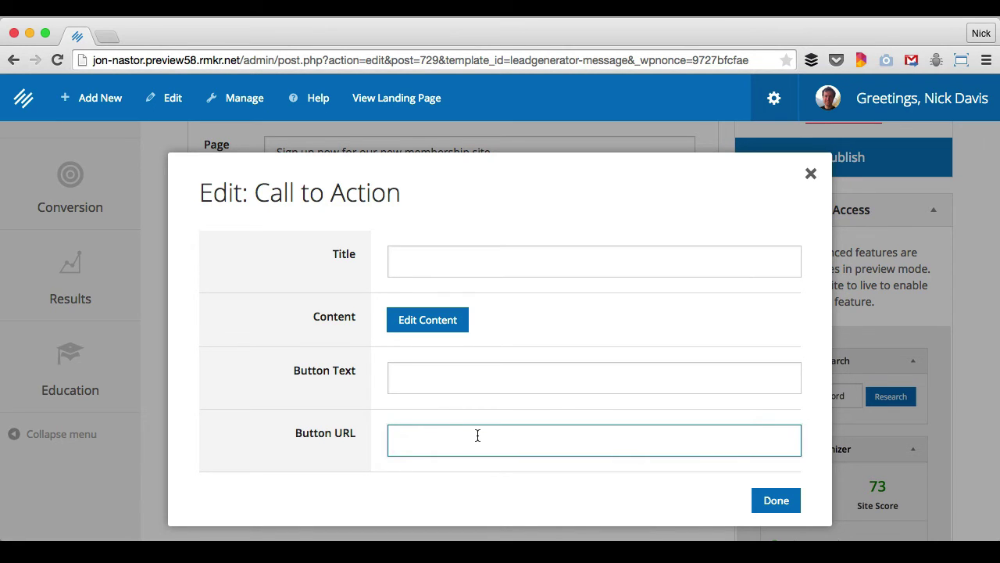
key(super+v)
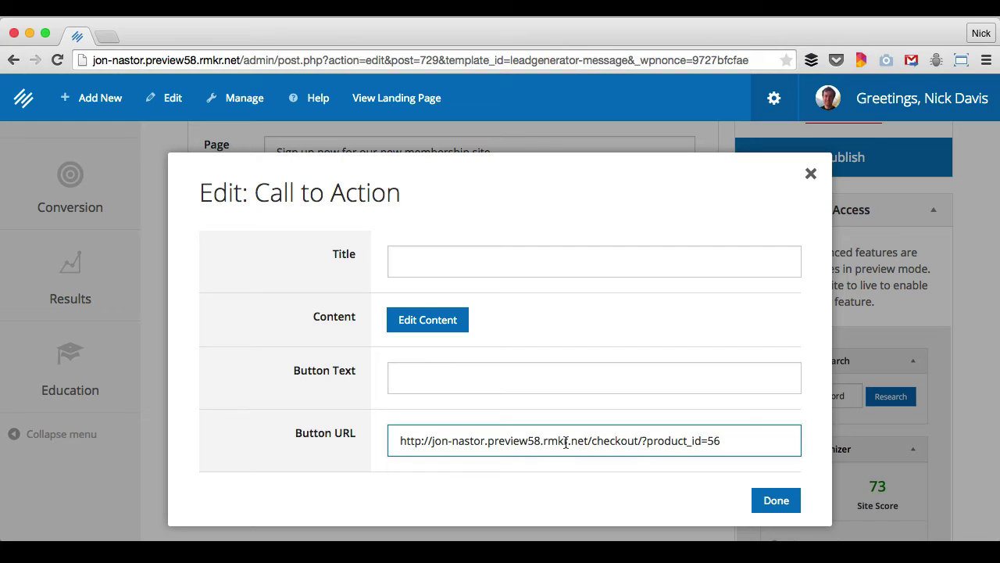
click(432, 384)
text(Register Now)
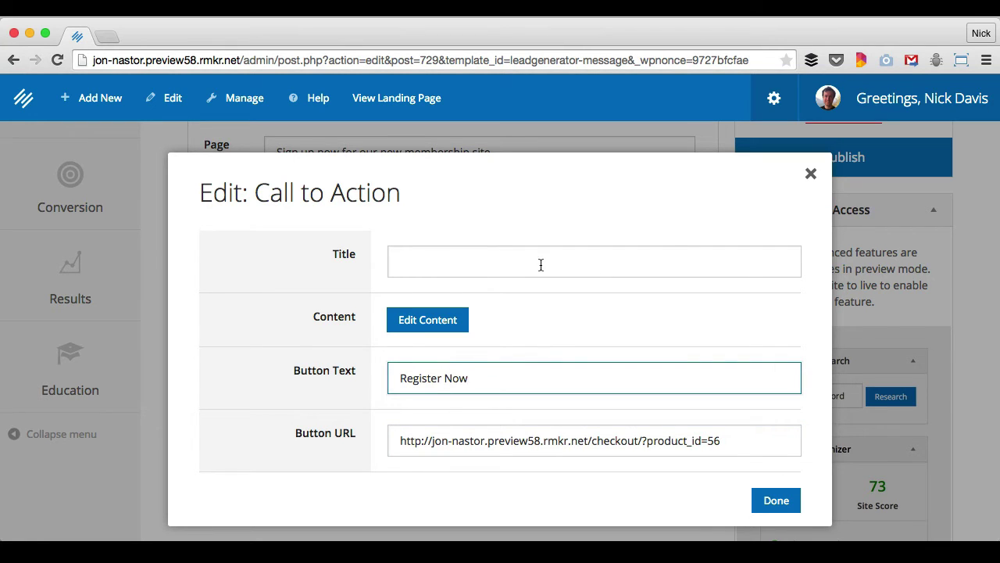
Title the call to action "Get Access" and finish editing it
click(523, 264)
text(Ve)
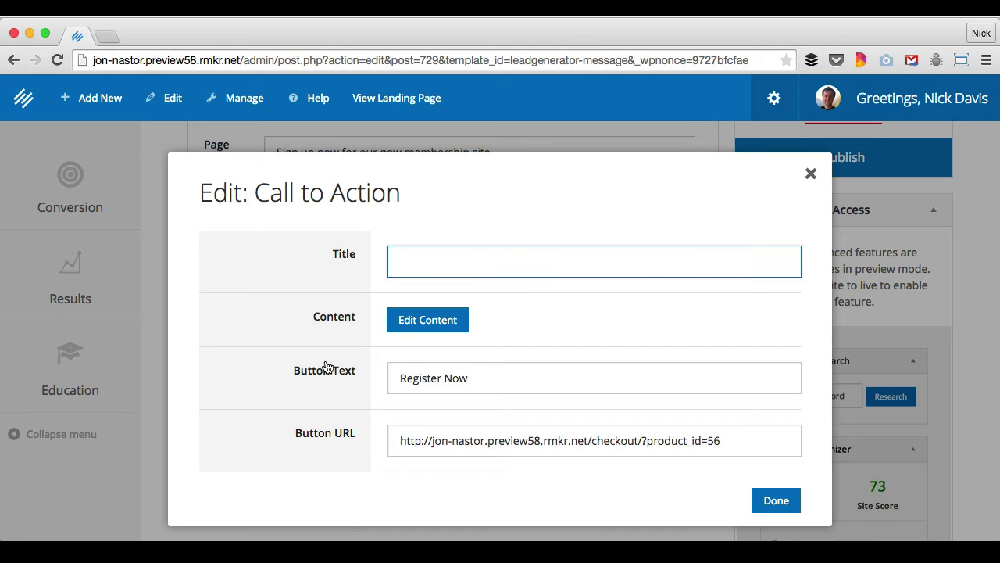
text(Get Access)
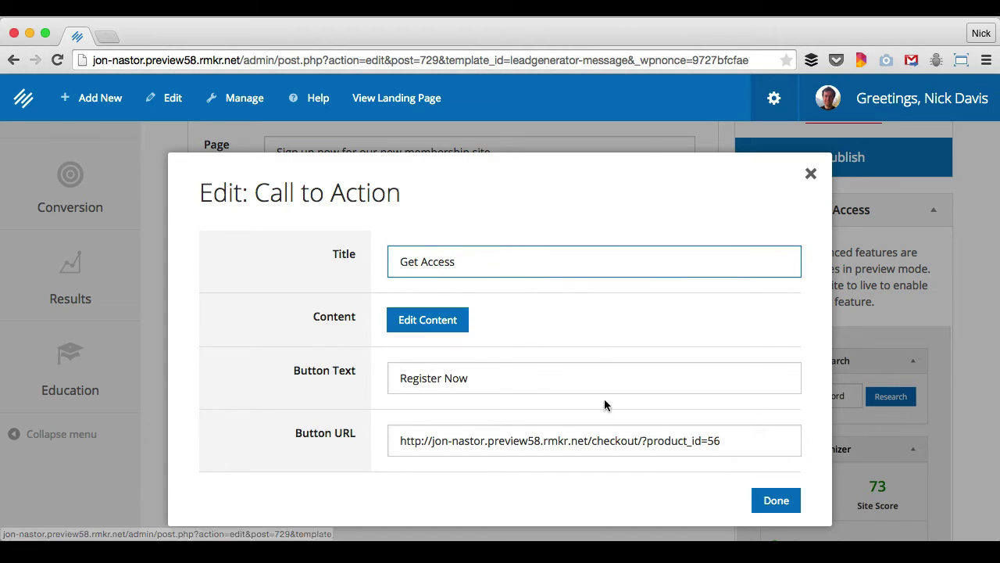
click(786, 502)
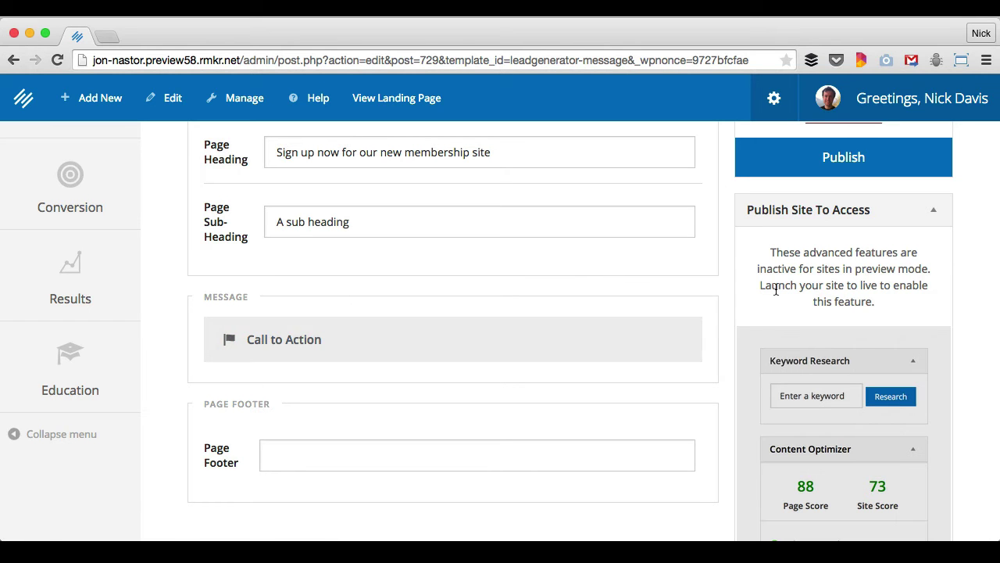
Publish the landing page
scroll(774, 292, up, 10)
scroll(854, 363, down, 2)
click(873, 415)
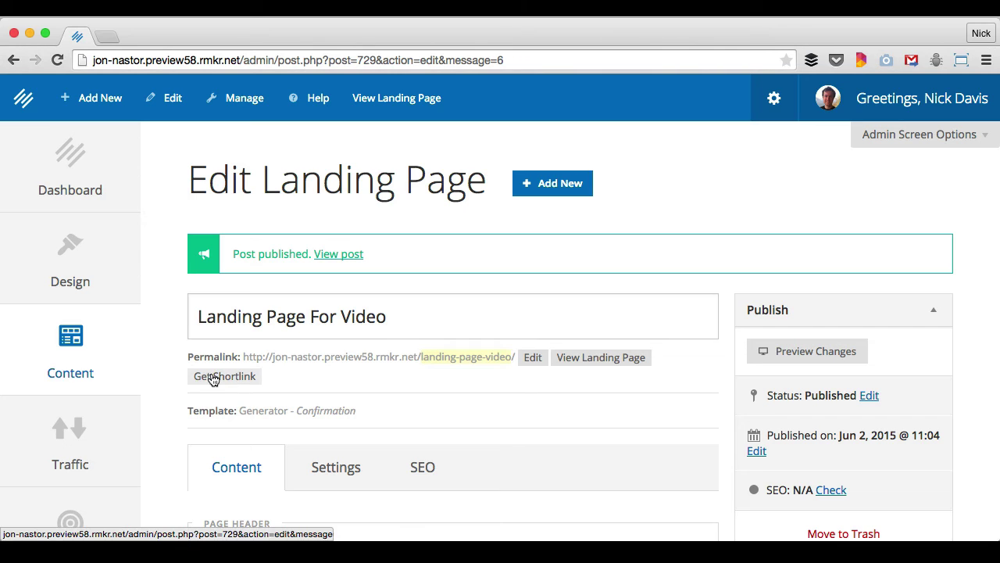
View the published landing page on the site and check its headings, call to action, footer and address
click(593, 357)
click(152, 38)
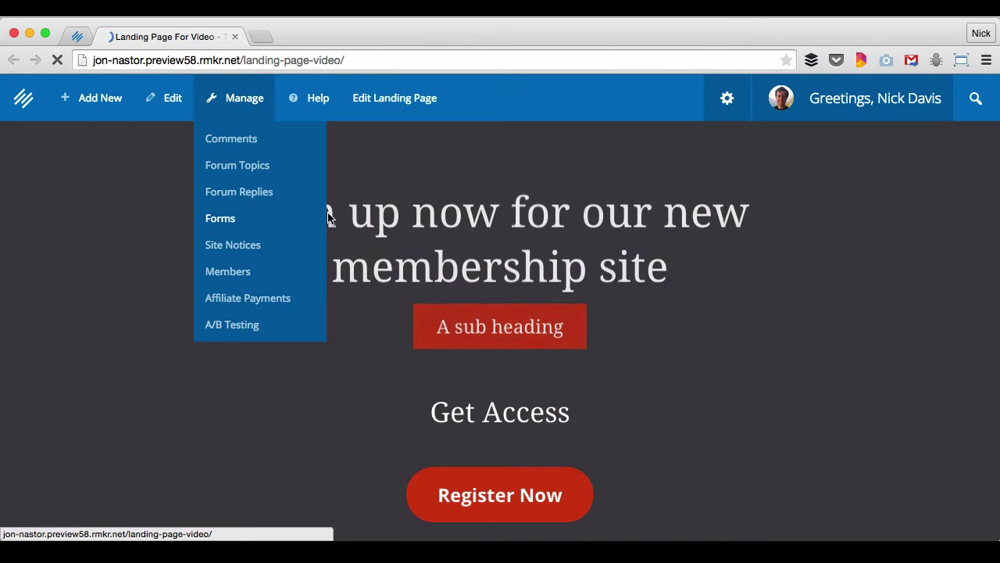
scroll(579, 333, down, 1)
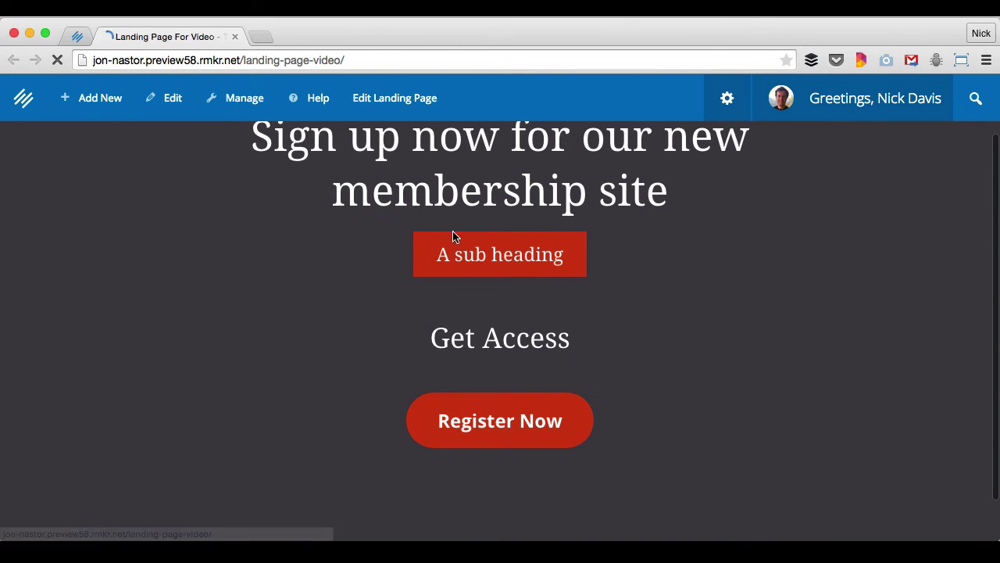
scroll(570, 329, down, 2)
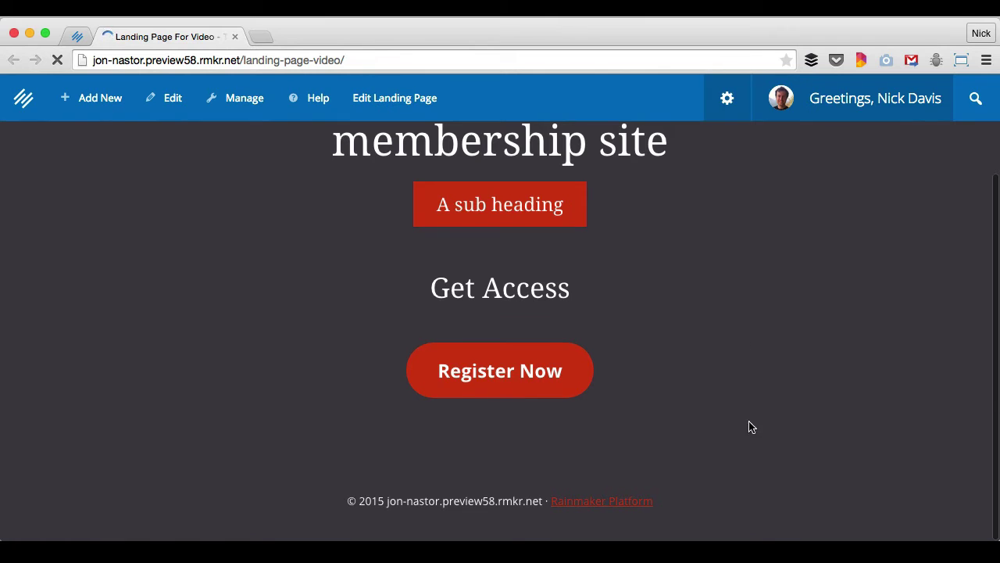
scroll(710, 329, up, 3)
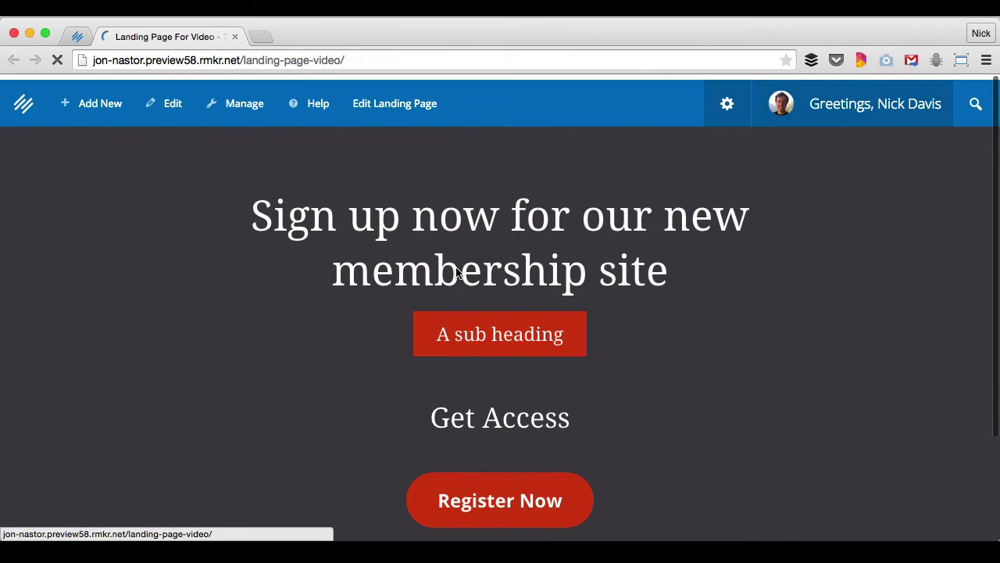
click(328, 63)
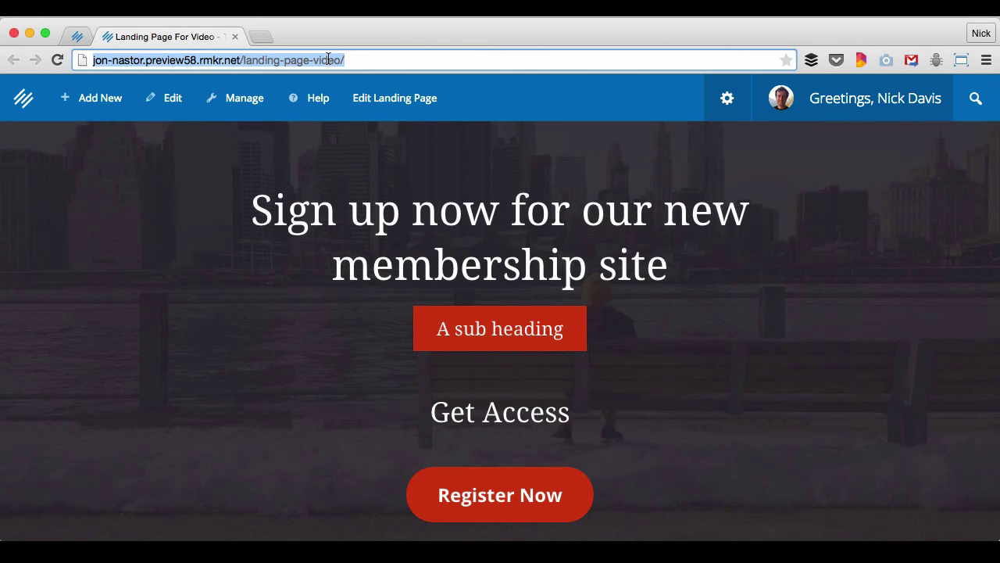
scroll(756, 319, down, 3)
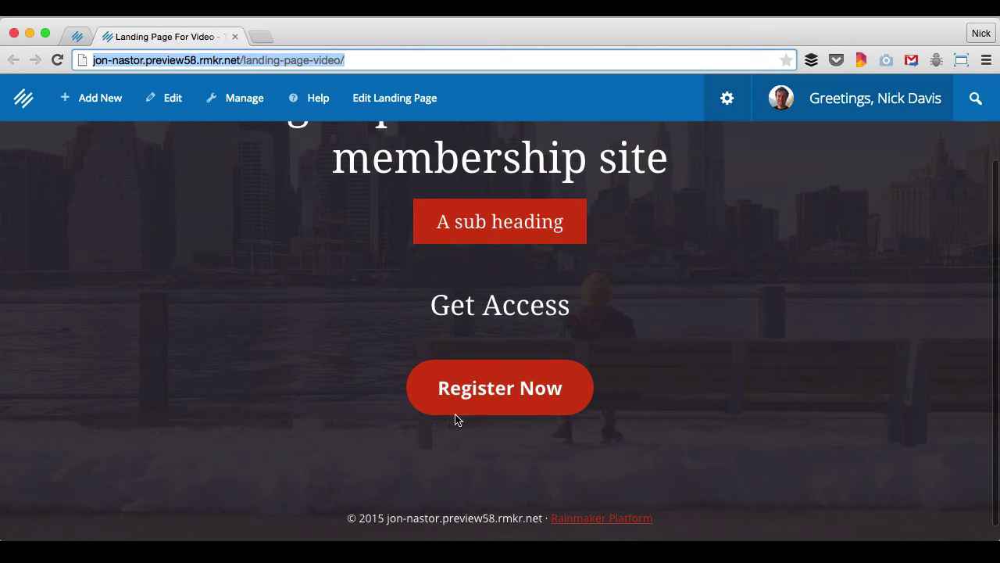
Follow the landing page's Register Now link and review the Free Content Library checkout form down to its Add Access button
click(522, 389)
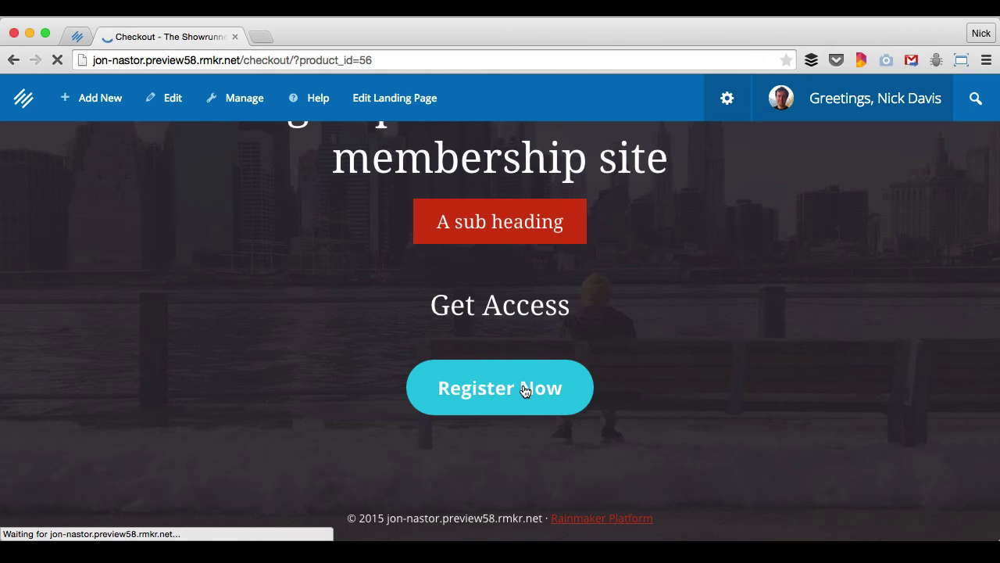
scroll(551, 416, down, 5)
scroll(550, 417, up, 2)
scroll(551, 417, down, 4)
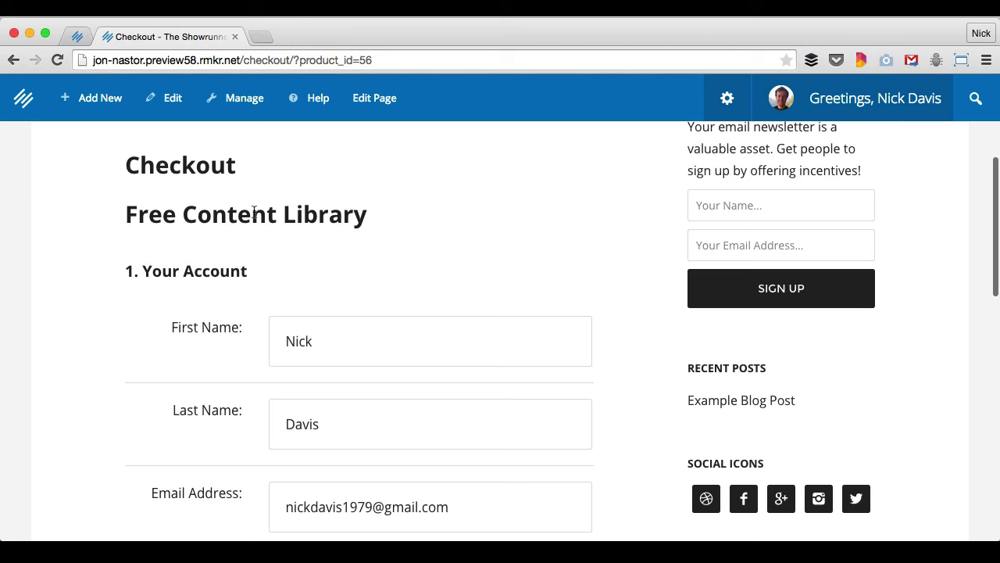
scroll(271, 219, down, 5)
scroll(275, 223, up, 10)
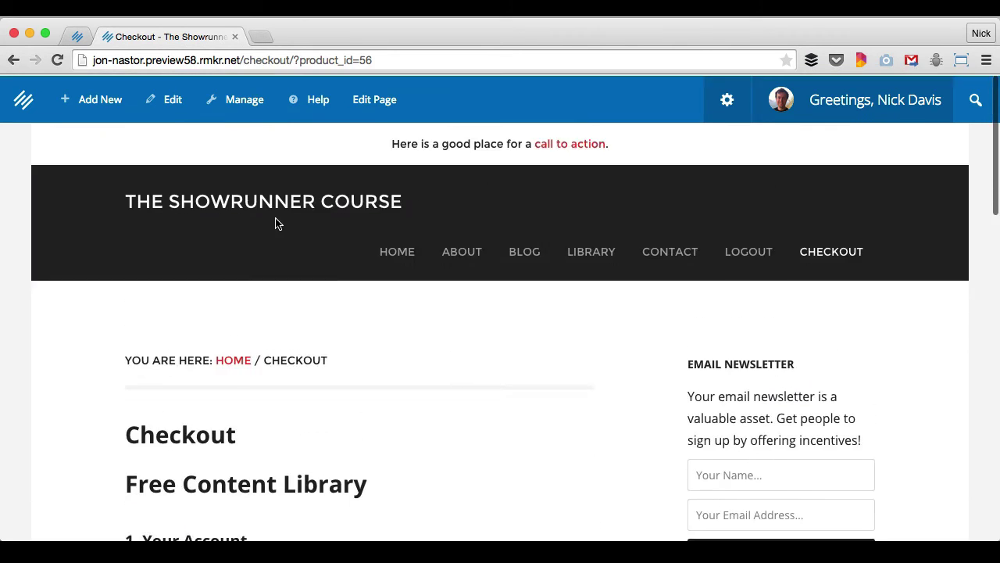
scroll(371, 347, down, 3)
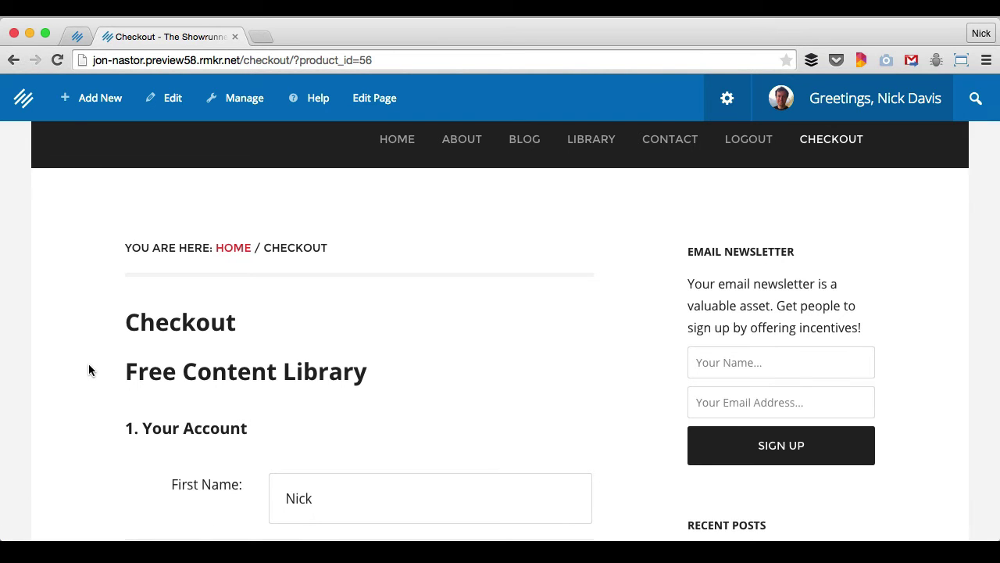
scroll(88, 364, down, 5)
scroll(258, 265, down, 1)
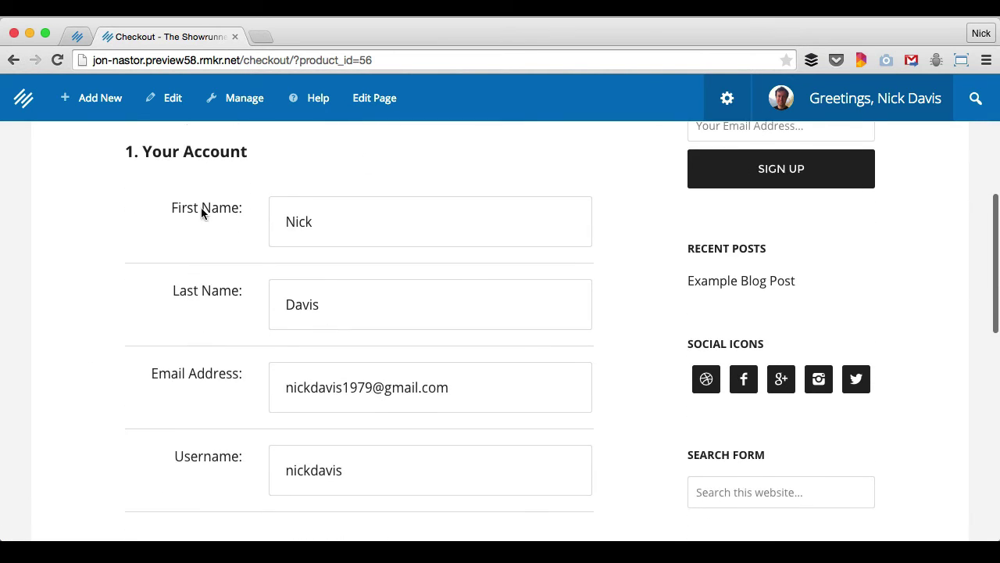
scroll(297, 348, down, 1)
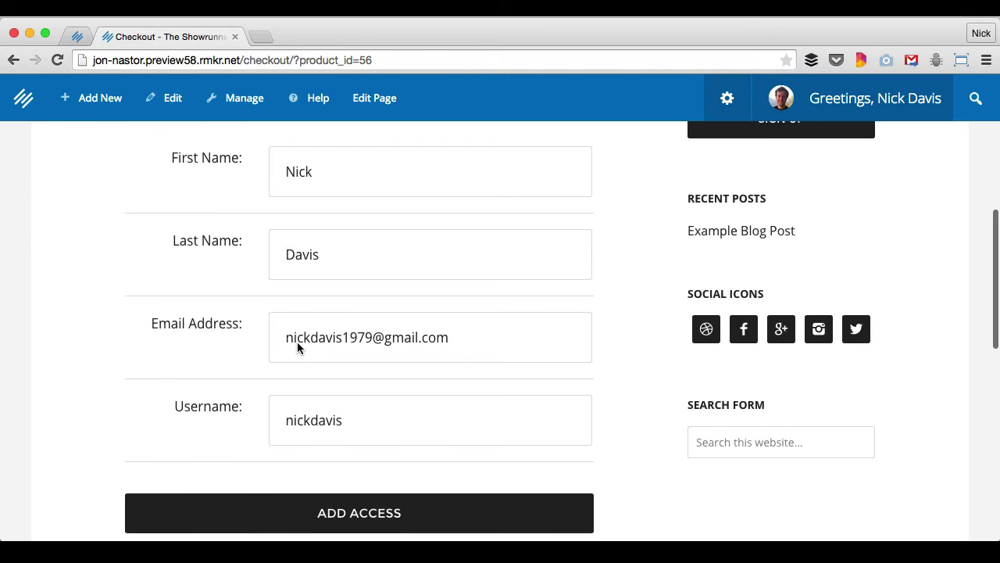
scroll(196, 375, down, 2)
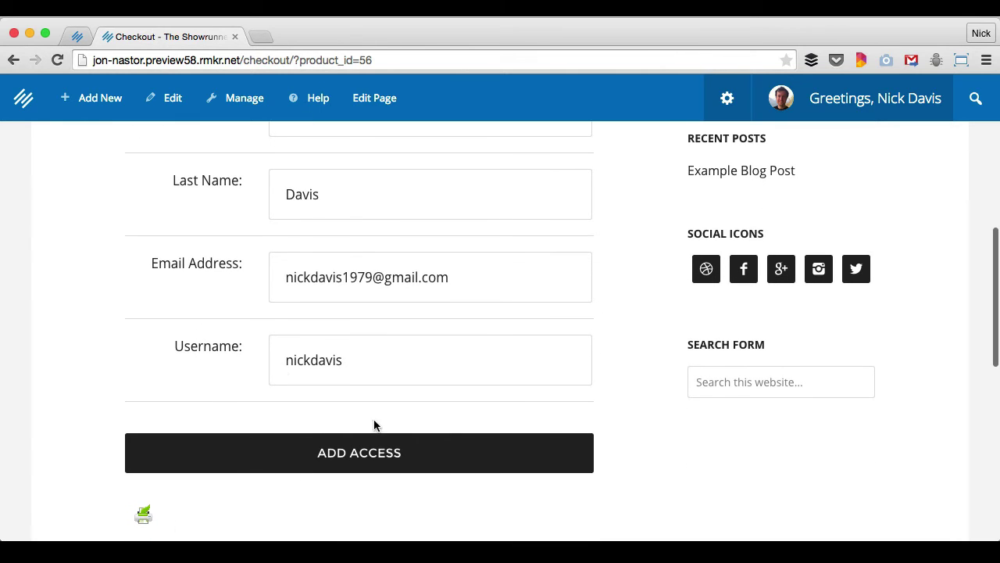
scroll(304, 312, up, 4)
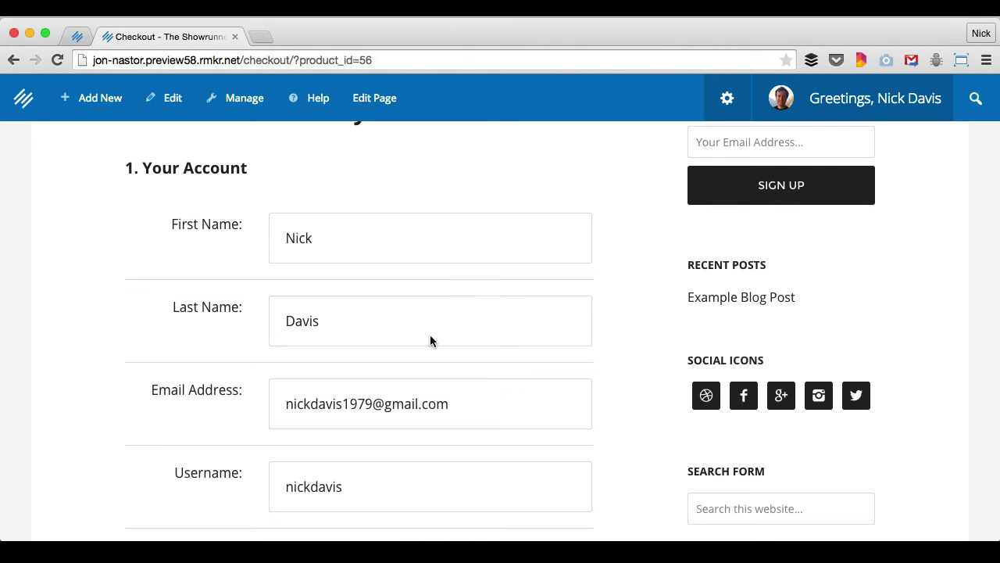
scroll(430, 340, down, 4)
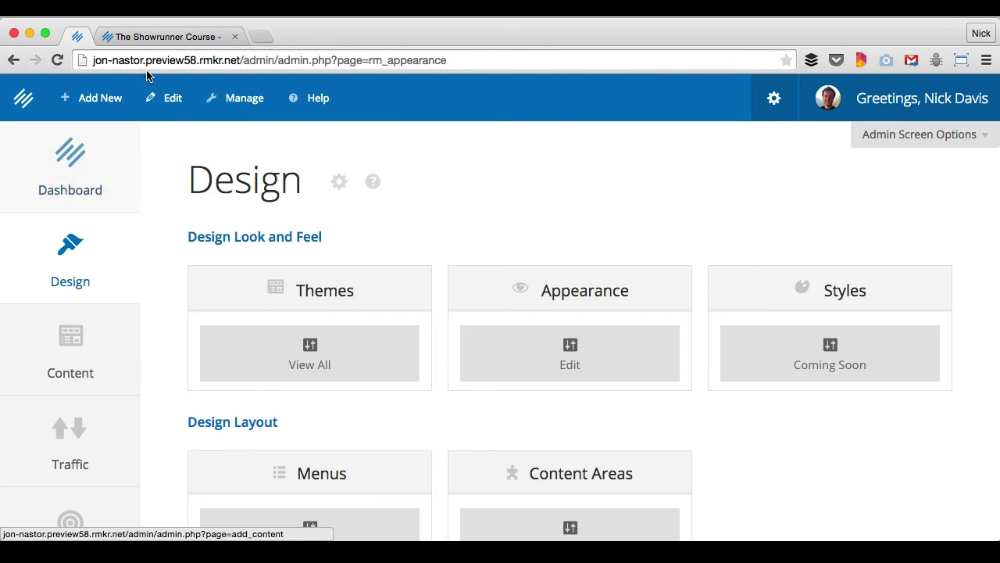
Look over the site's home page, from the header navigation and banner down to the content and footer areas
click(146, 35)
scroll(612, 281, down, 10)
scroll(613, 283, up, 10)
scroll(547, 258, down, 2)
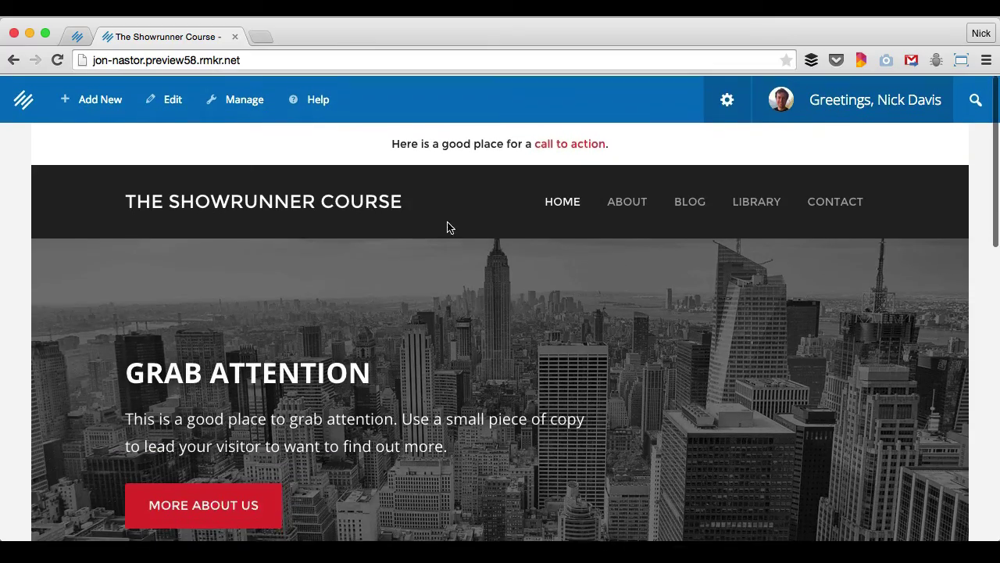
scroll(537, 399, down, 3)
scroll(537, 398, up, 5)
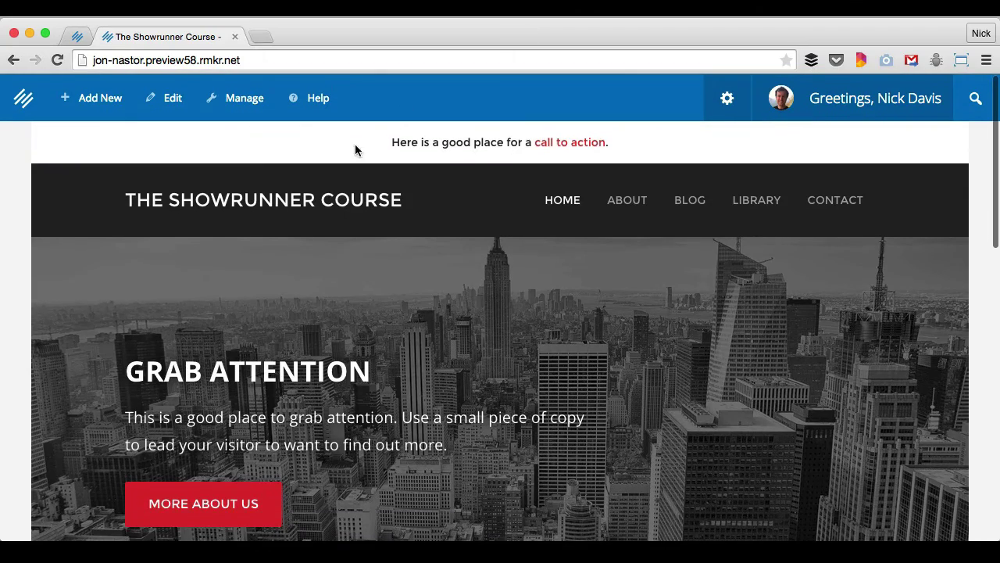
scroll(649, 301, down, 3)
scroll(290, 388, down, 4)
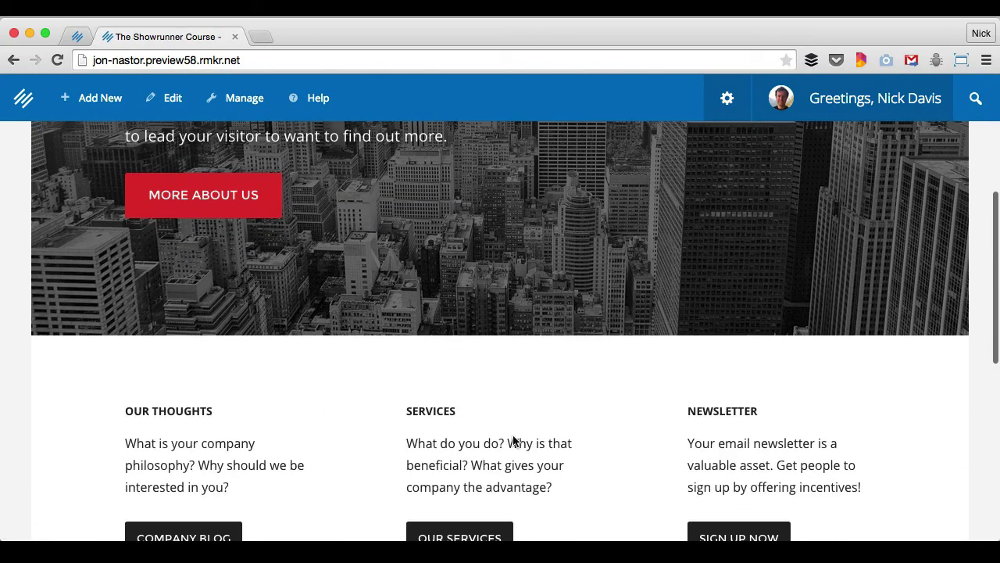
scroll(706, 425, down, 6)
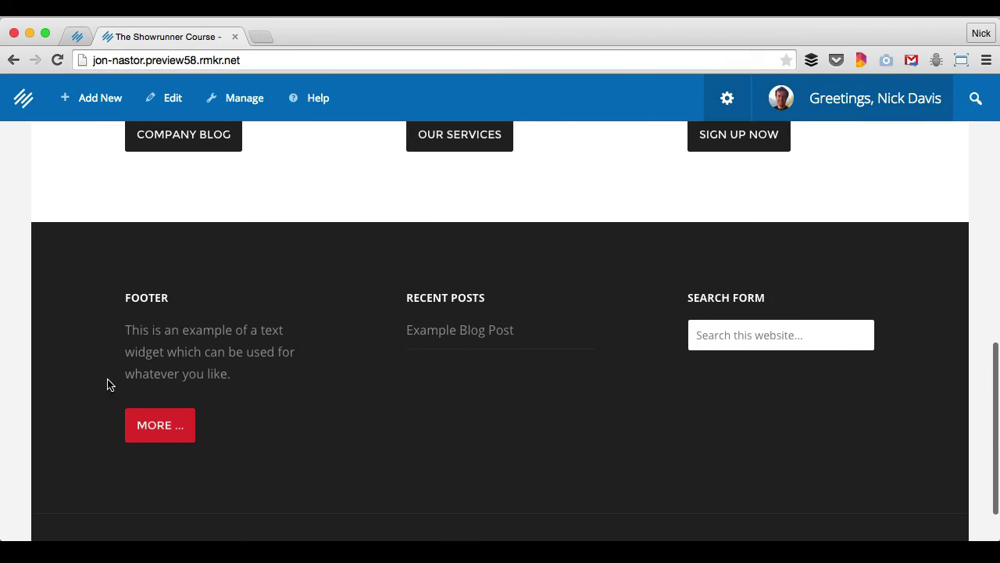
scroll(556, 368, up, 15)
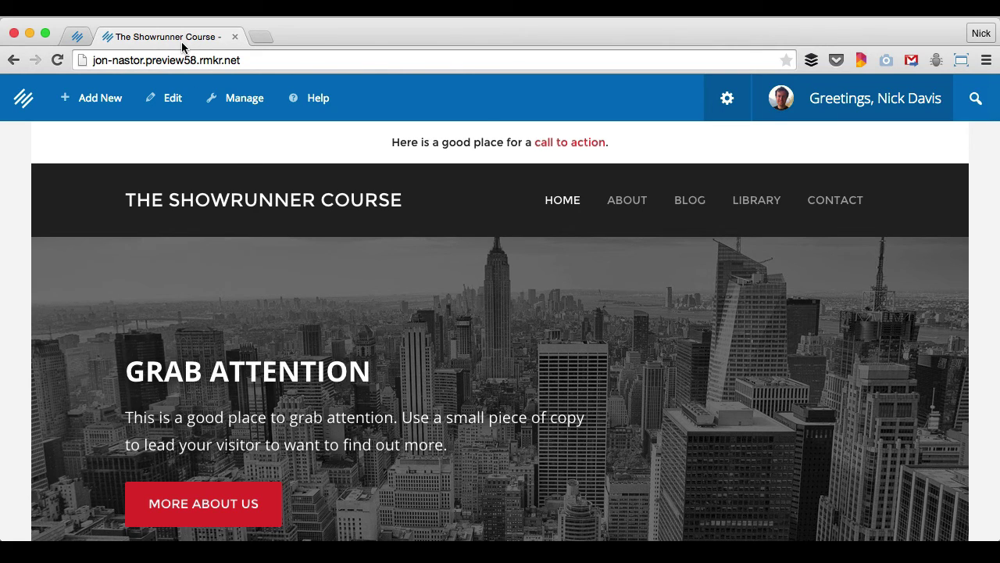
Return to the Design admin area and open the Primary Menu for editing in Menus
click(86, 38)
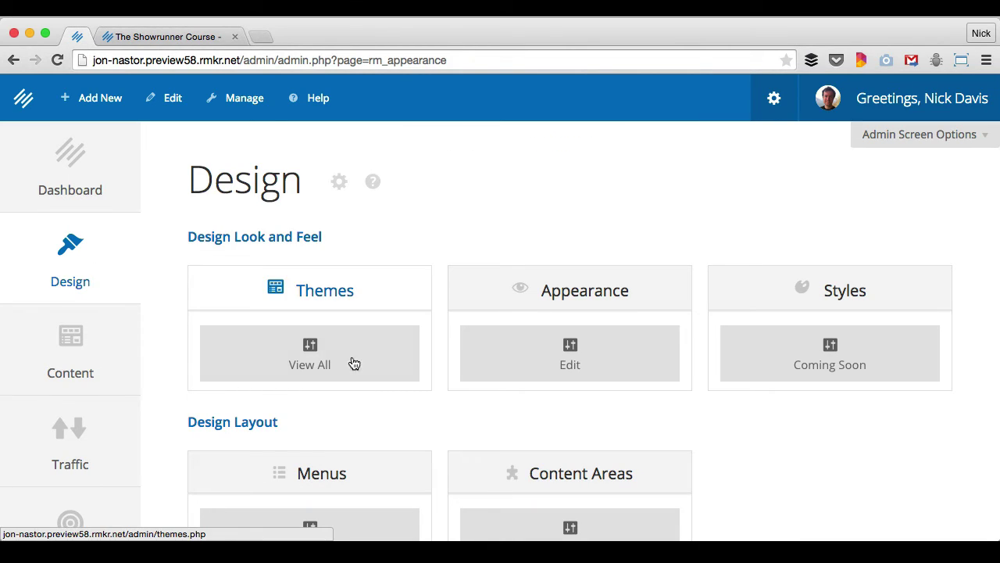
scroll(344, 378, down, 5)
click(330, 376)
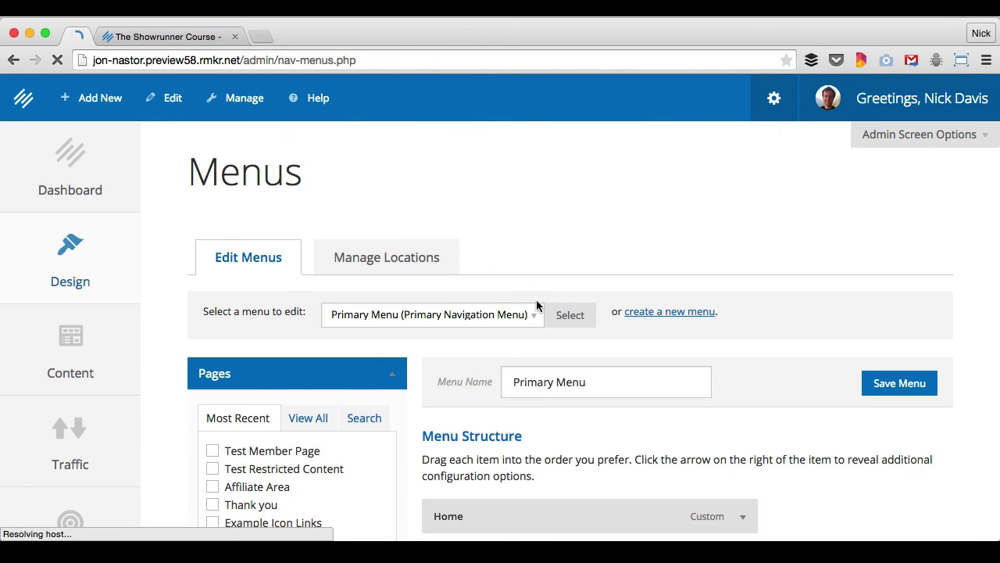
click(512, 313)
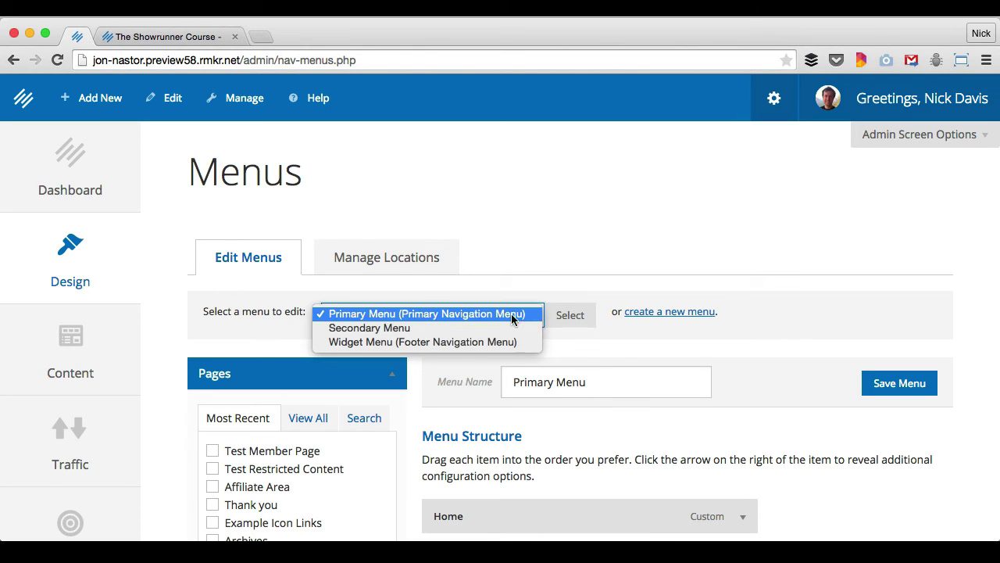
click(469, 311)
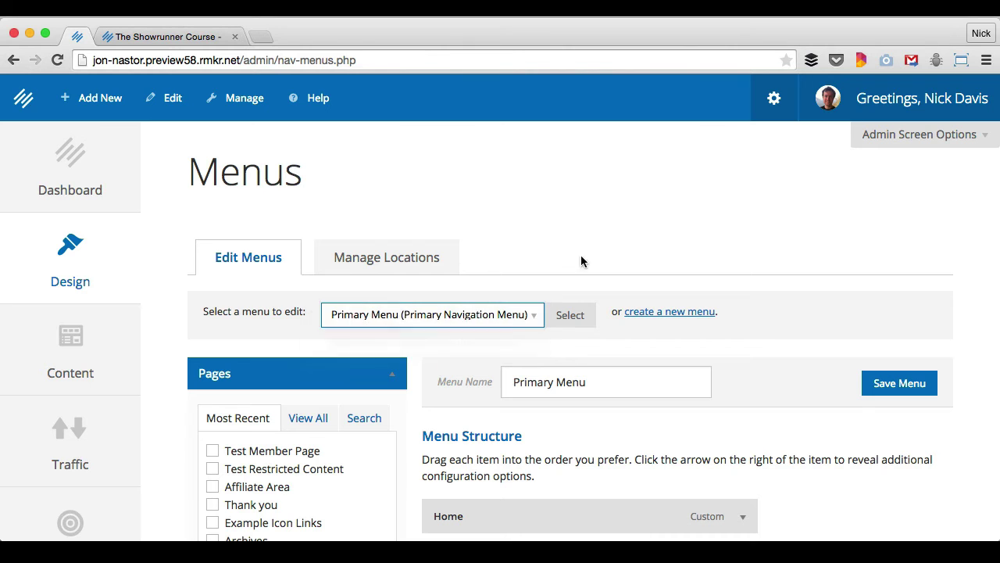
Compare the Primary Menu's structure with the navigation on the site's home page, keeping Primary Menu selected for editing
scroll(715, 339, down, 5)
scroll(715, 338, down, 1)
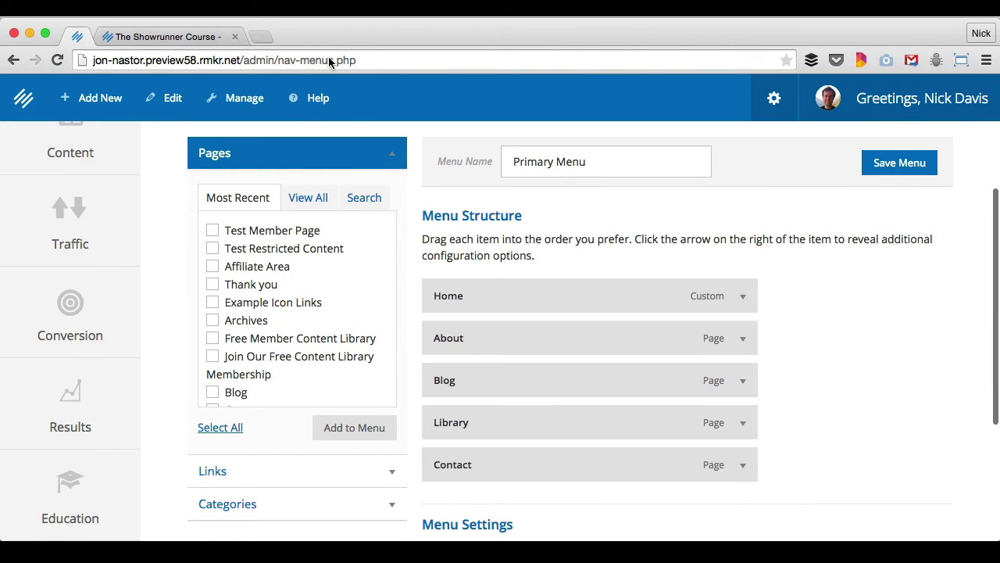
click(223, 37)
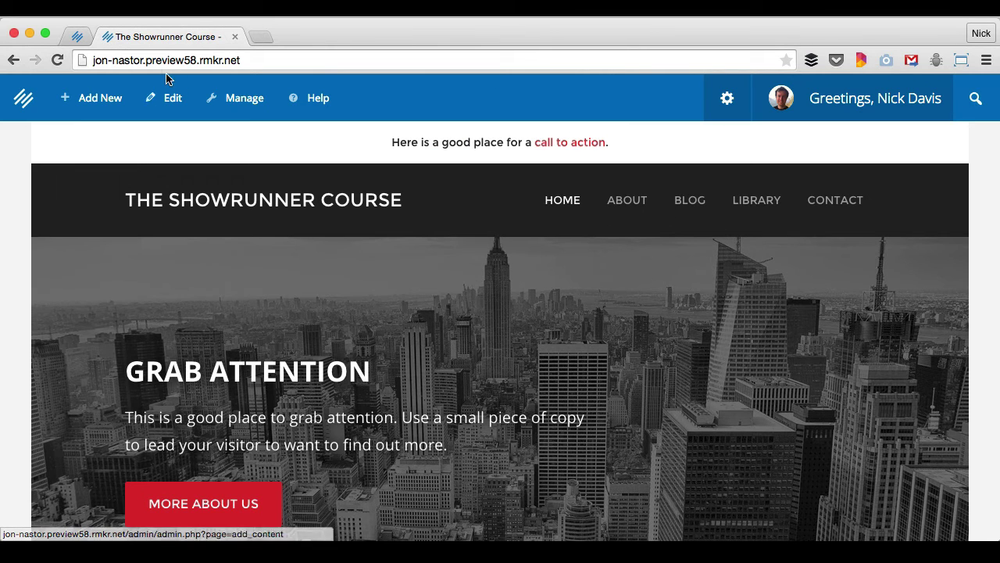
click(76, 37)
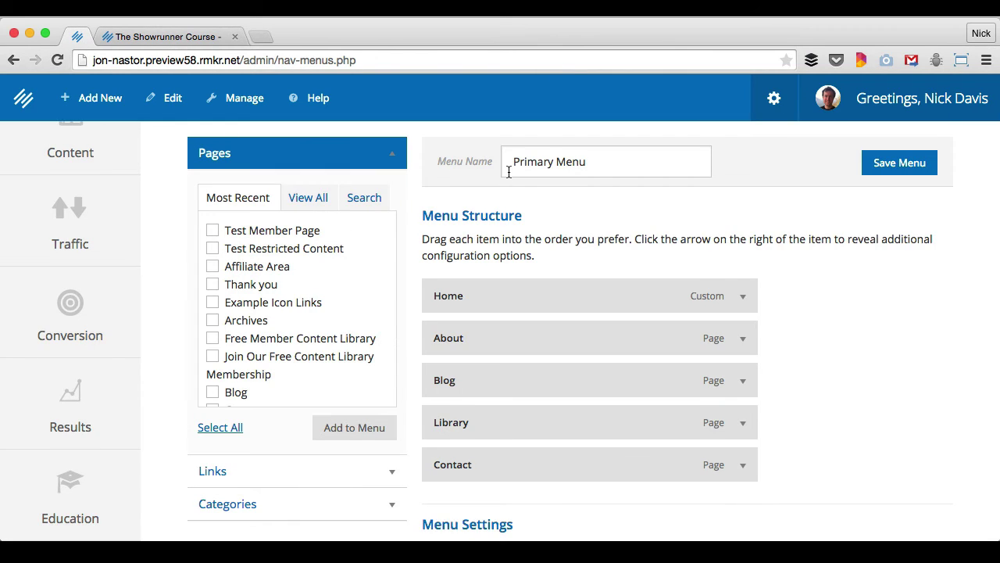
scroll(509, 172, up, 5)
click(422, 235)
click(556, 269)
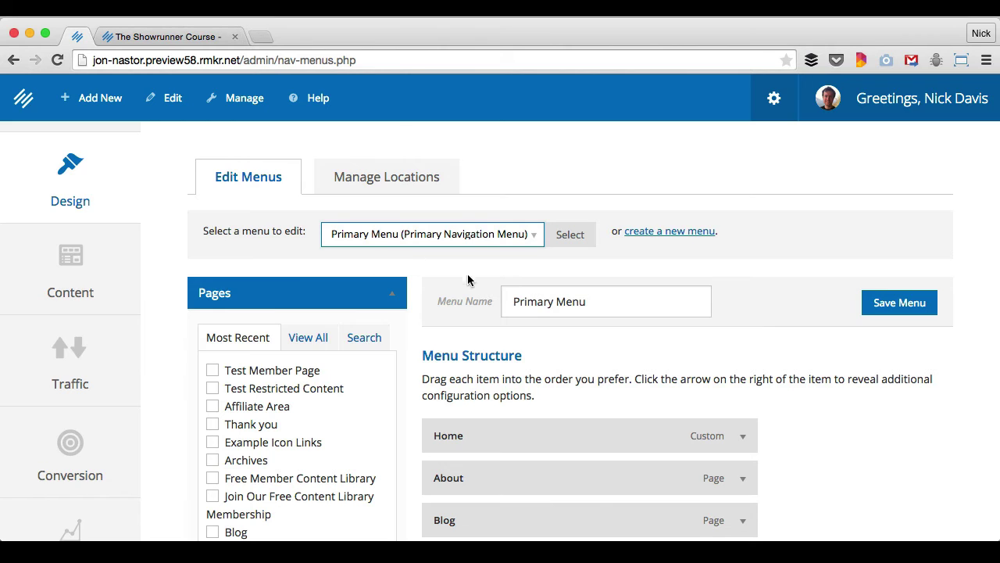
scroll(479, 289, down, 2)
scroll(478, 317, down, 2)
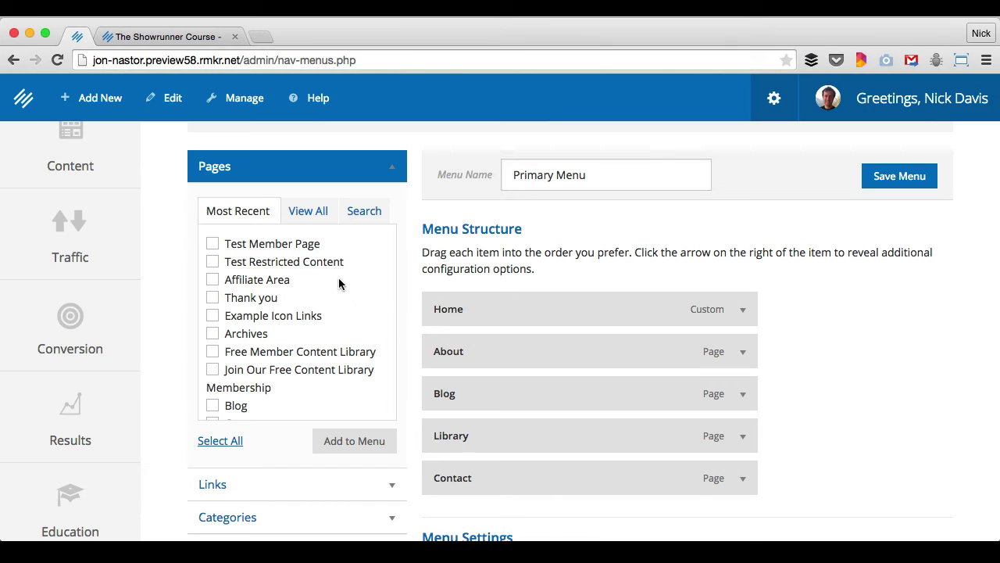
Add the Login page from the complete list of pages to the Primary Menu and save the menu
click(310, 216)
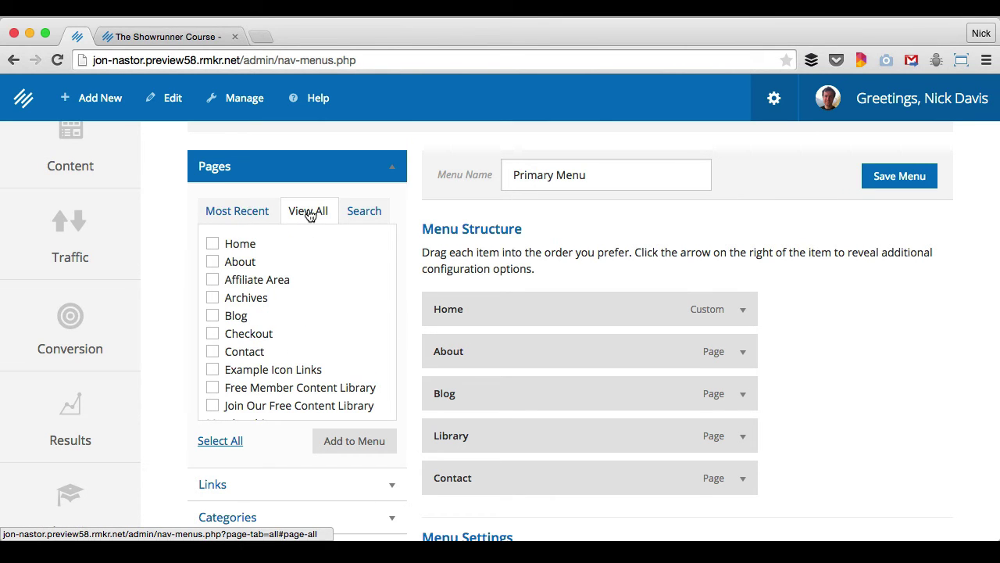
scroll(356, 341, up, 1)
scroll(344, 320, up, 1)
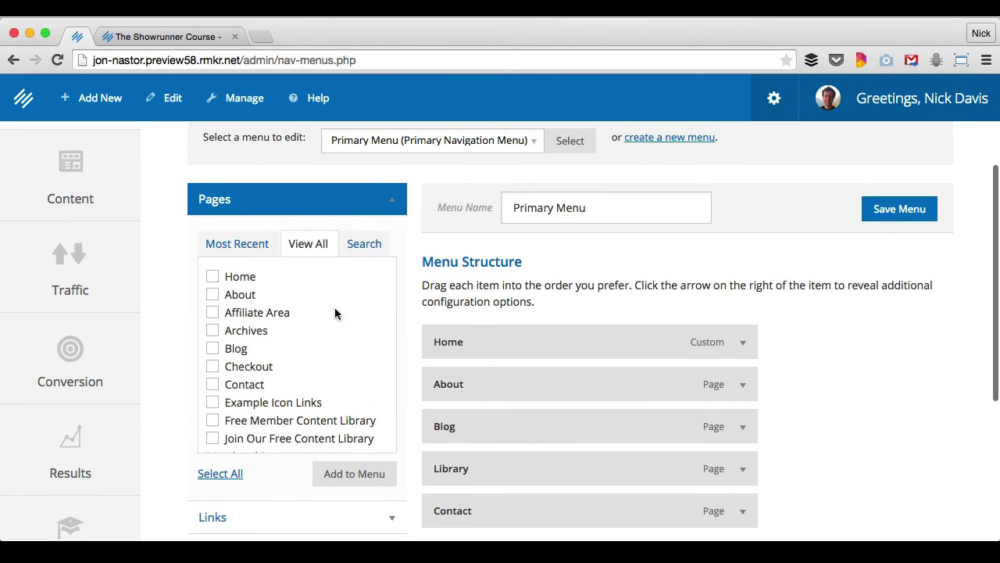
scroll(275, 355, down, 1)
scroll(275, 356, up, 1)
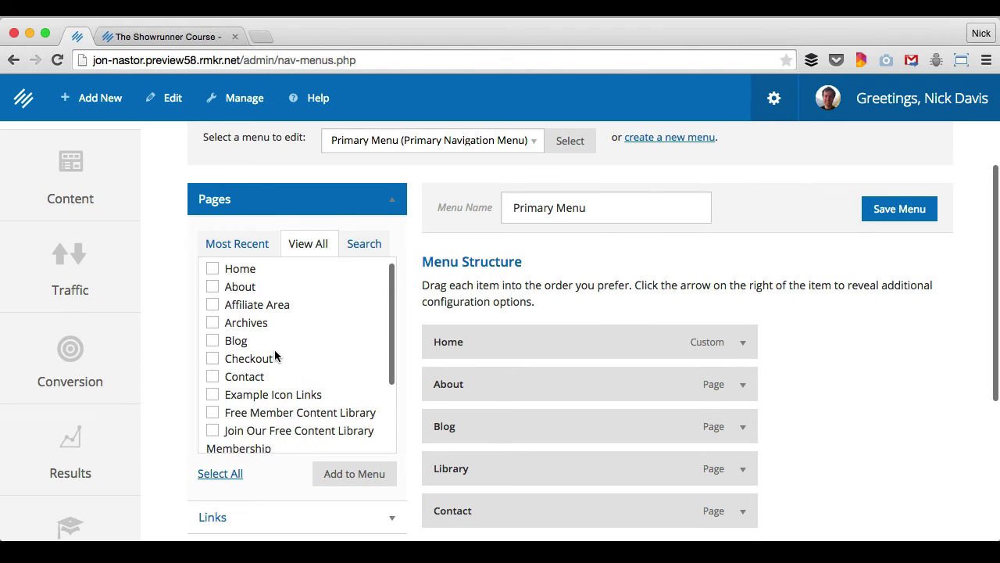
scroll(274, 387, down, 3)
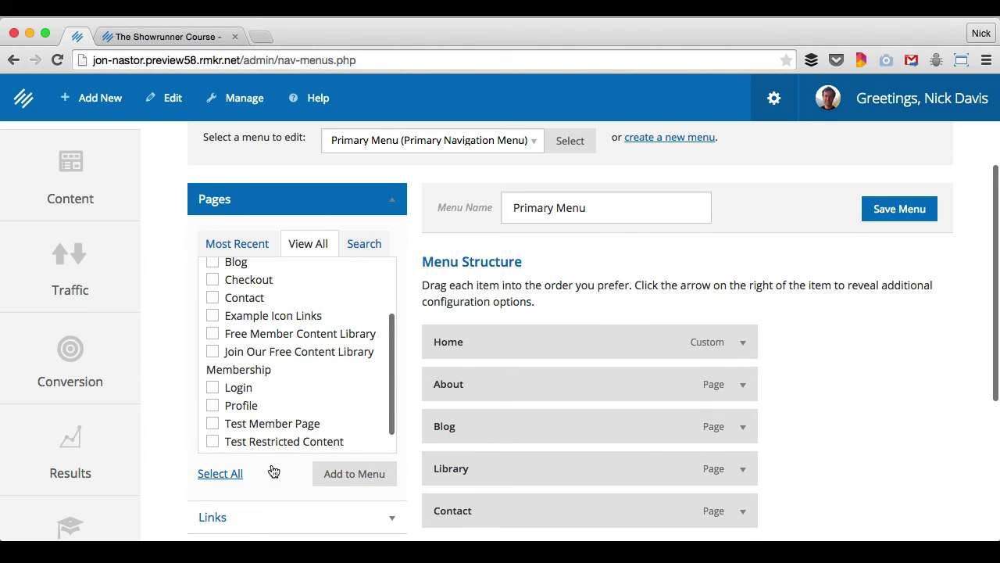
scroll(266, 500, down, 4)
scroll(268, 438, up, 3)
scroll(289, 257, up, 5)
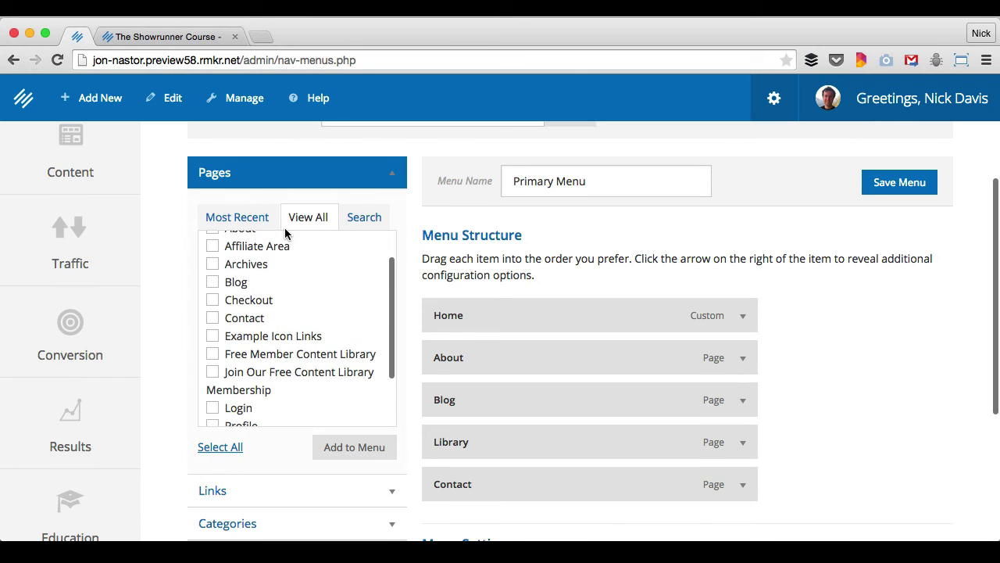
scroll(469, 321, down, 3)
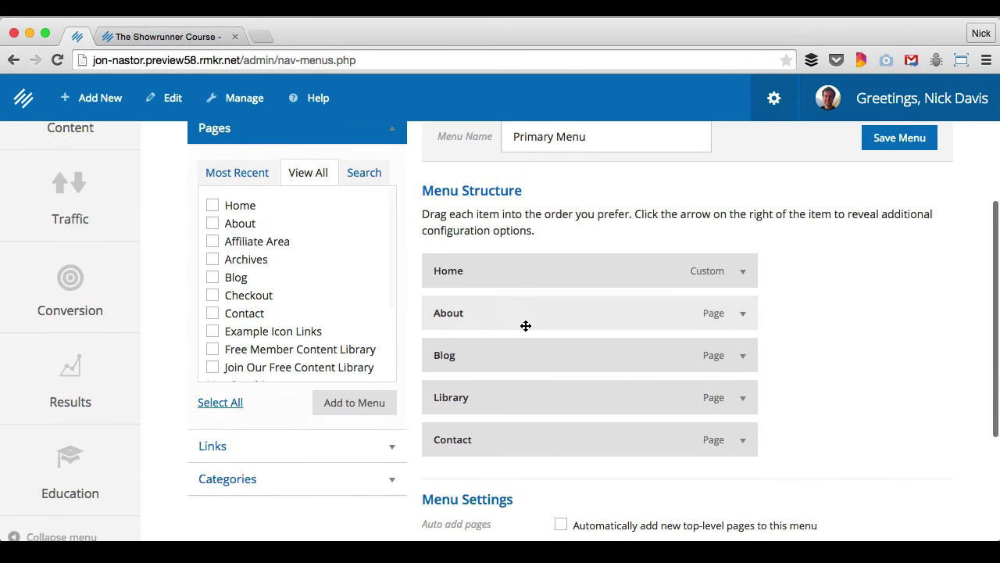
scroll(307, 274, up, 1)
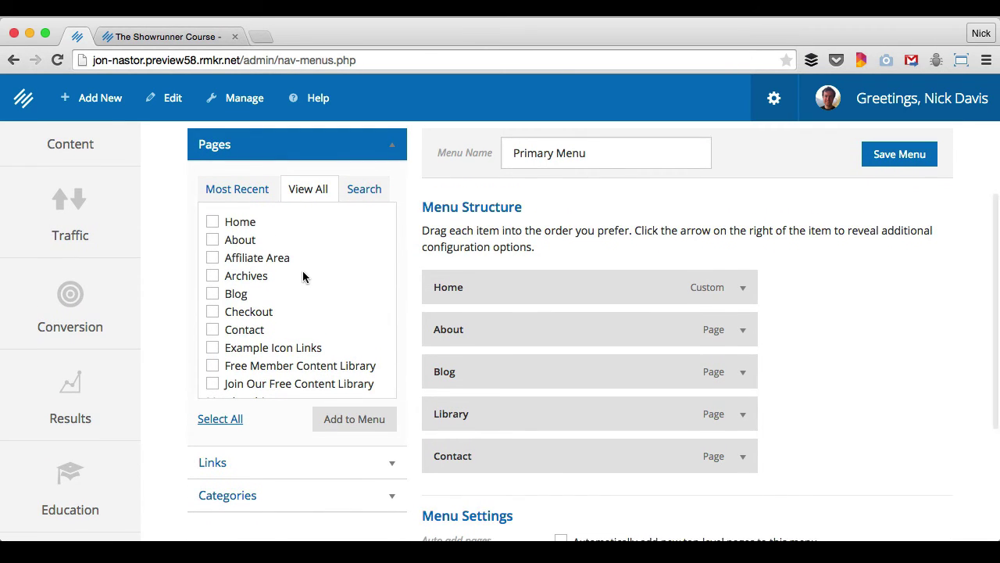
scroll(305, 276, down, 3)
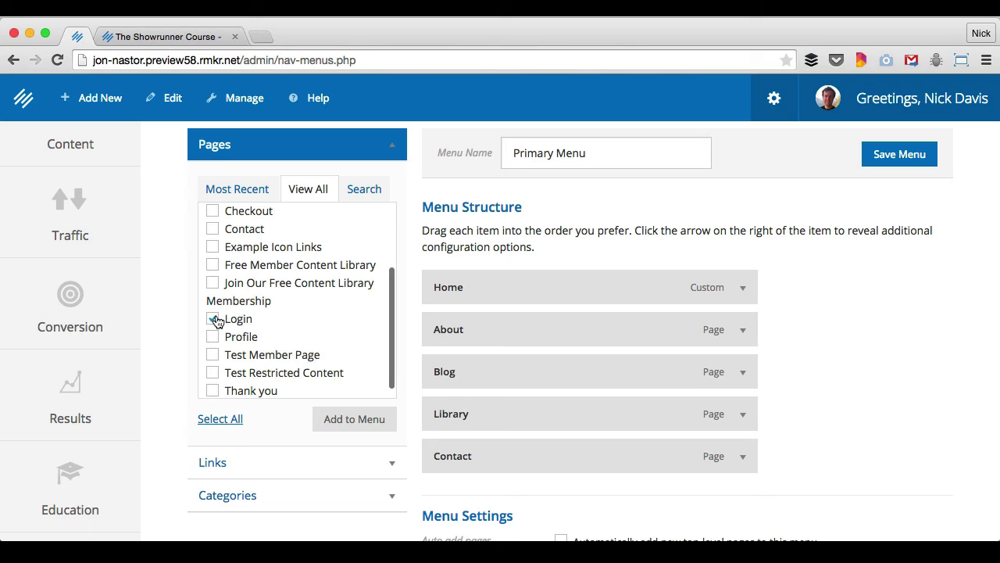
click(347, 423)
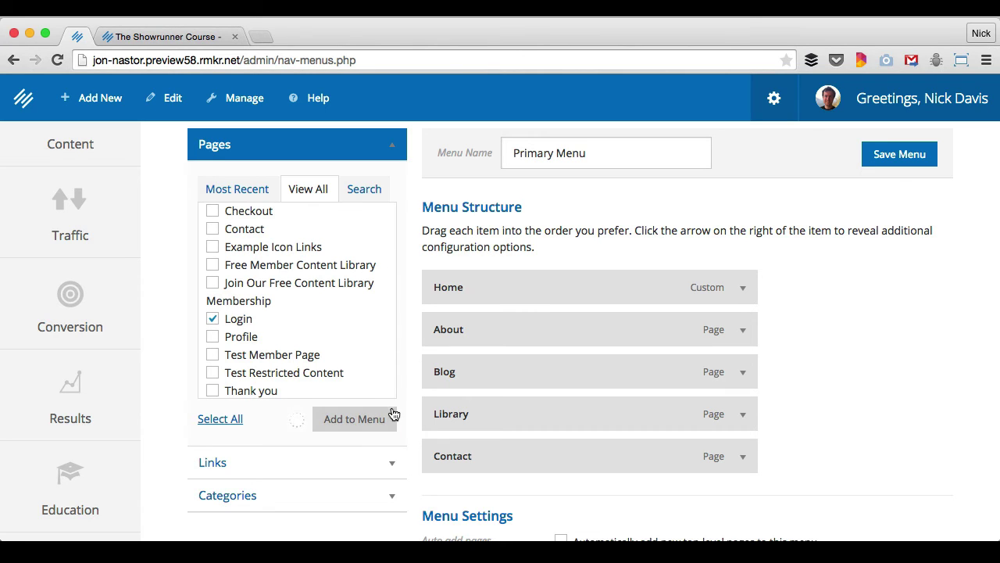
click(892, 156)
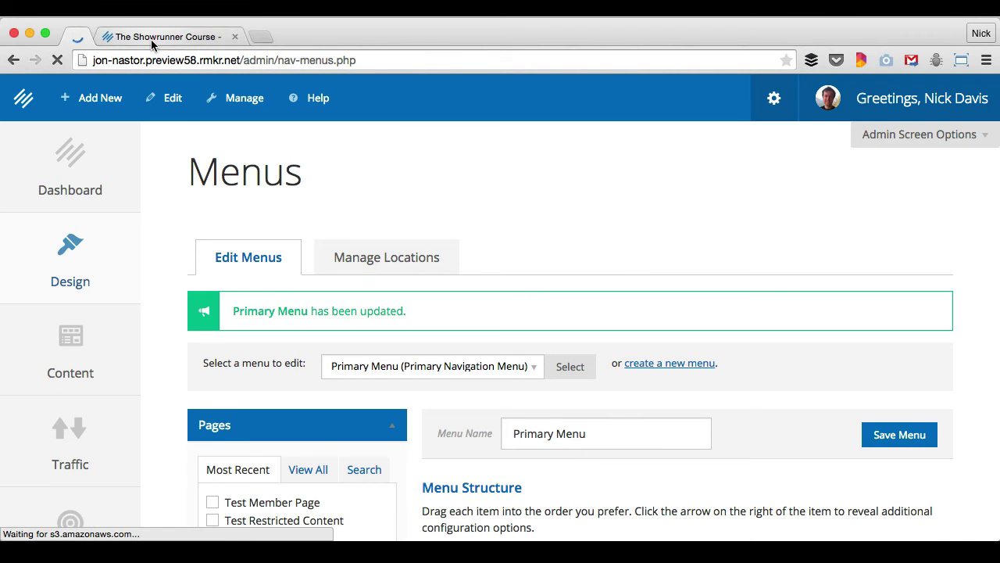
Reload the site's home page and check the login item in the header navigation
click(152, 37)
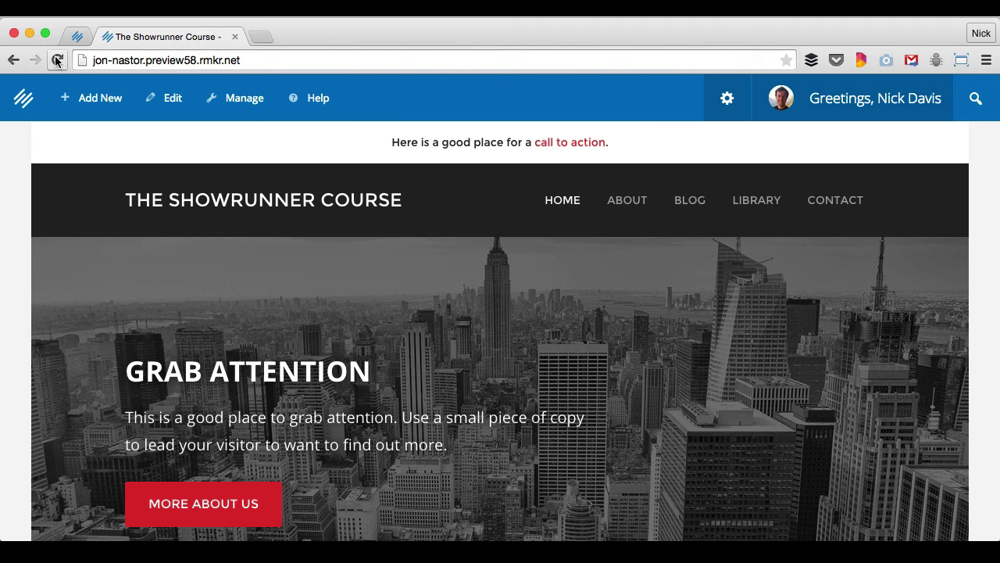
click(56, 61)
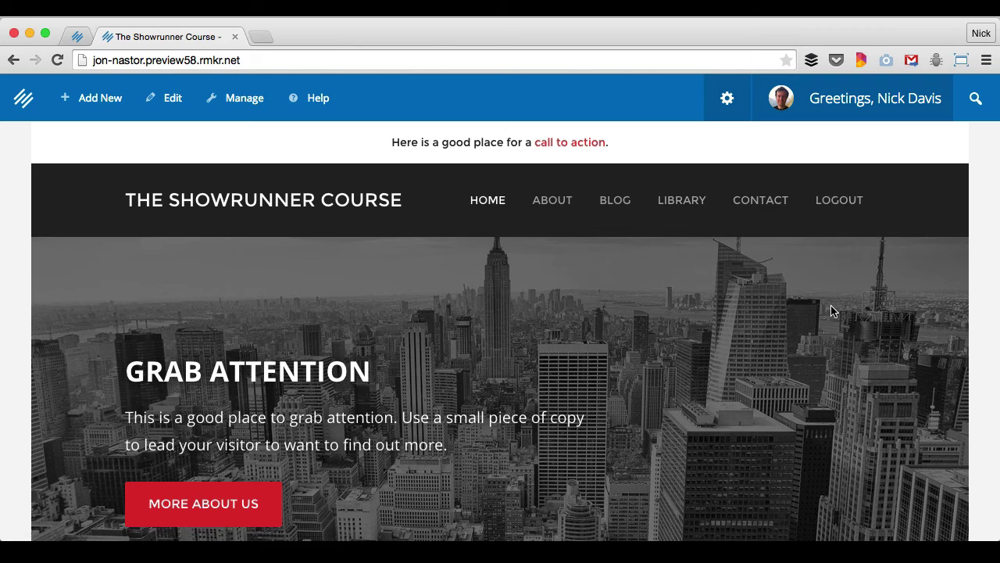
scroll(831, 311, down, 1)
scroll(833, 310, up, 1)
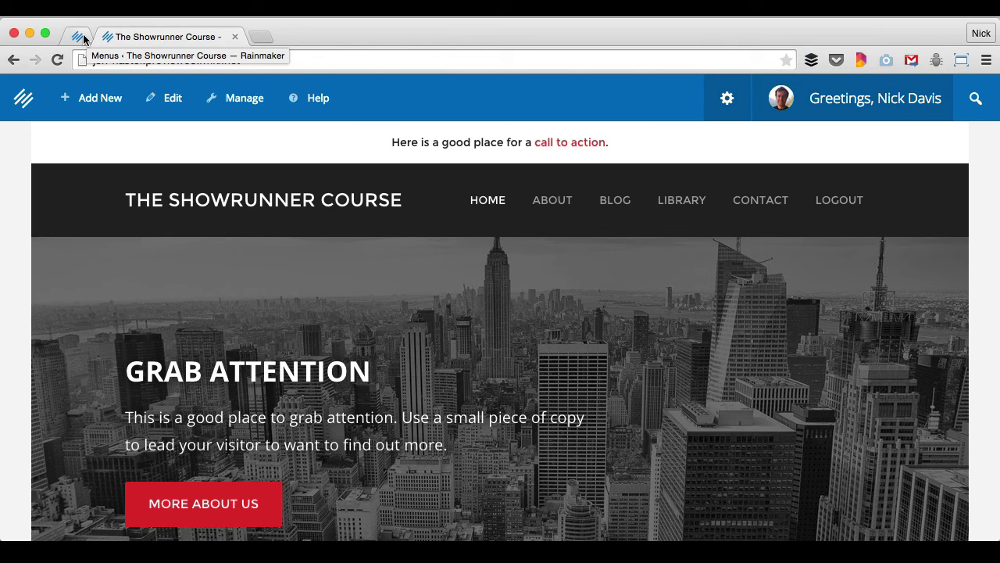
Return to the Menus admin and create a new menu named Member Menu
click(79, 37)
scroll(324, 304, down, 1)
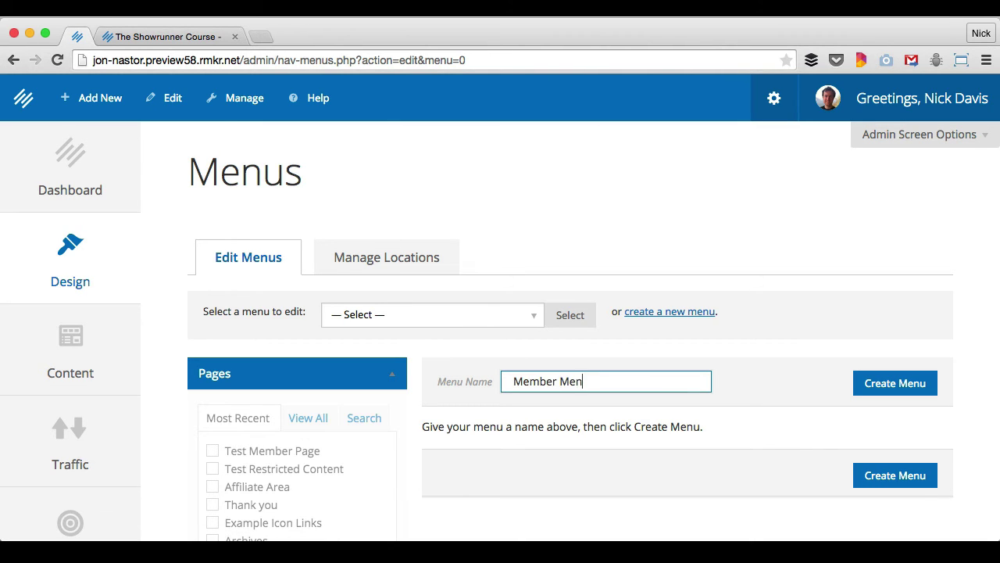
click(891, 386)
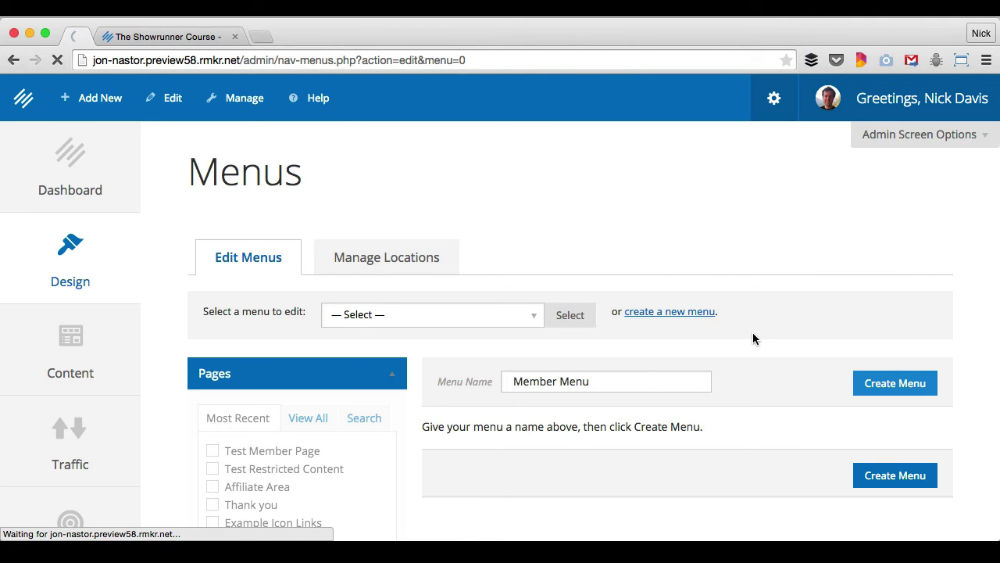
Add Test Member Page to the Member Menu and save the menu
scroll(697, 399, down, 2)
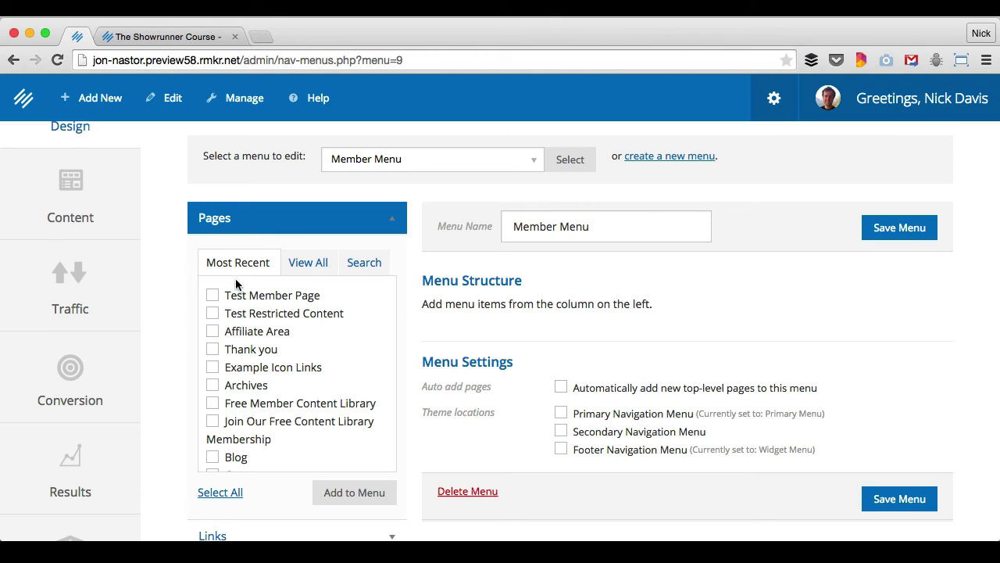
click(354, 492)
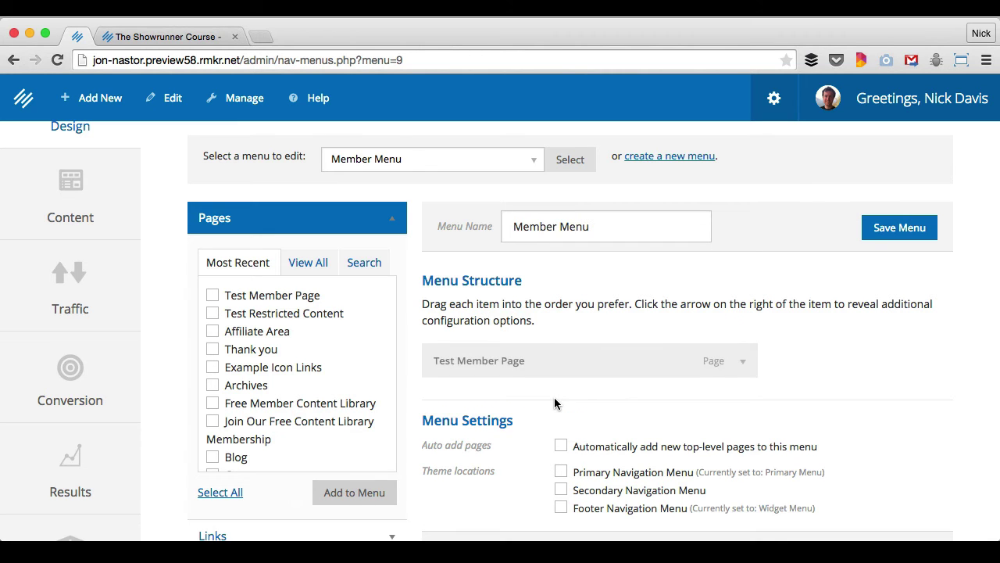
scroll(739, 386, up, 1)
scroll(739, 386, down, 2)
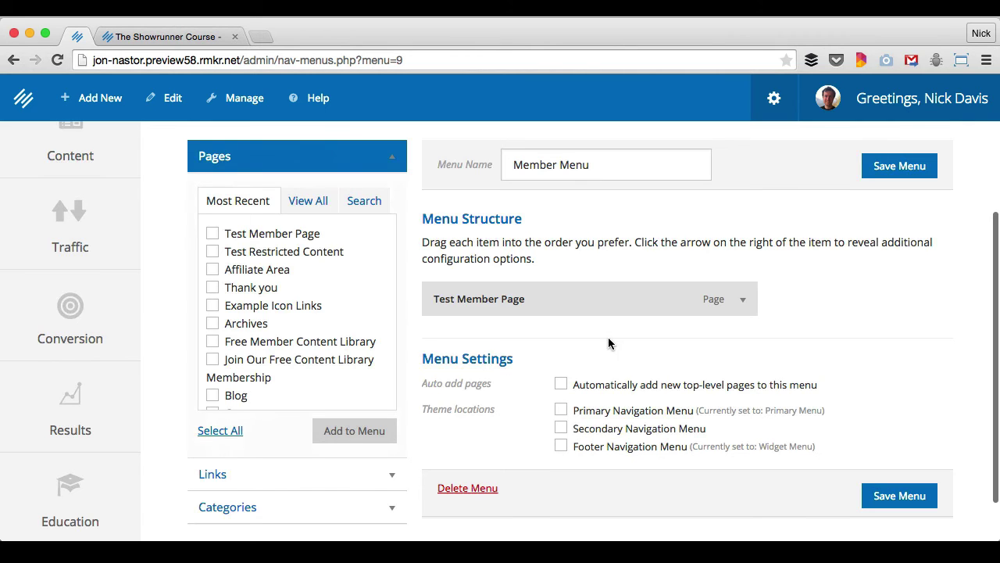
click(898, 166)
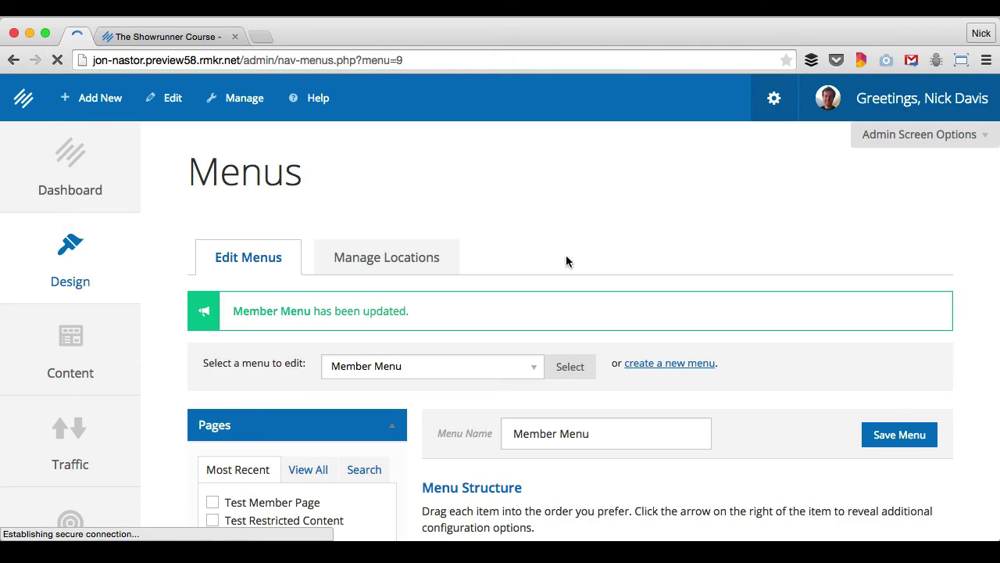
Look over the site's home page down to its footer widgets, and return to the Member Menu in the admin
click(167, 37)
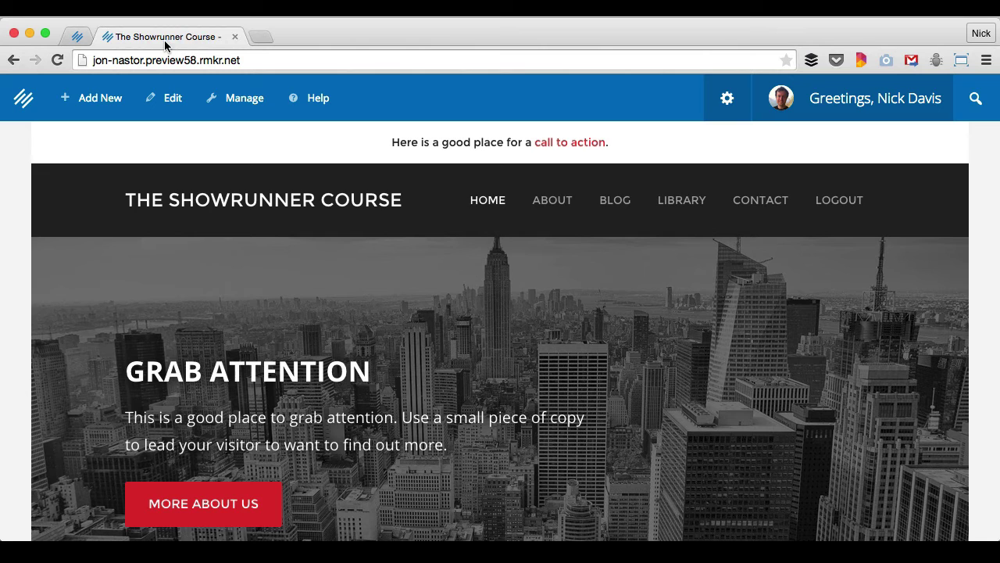
scroll(300, 445, down, 10)
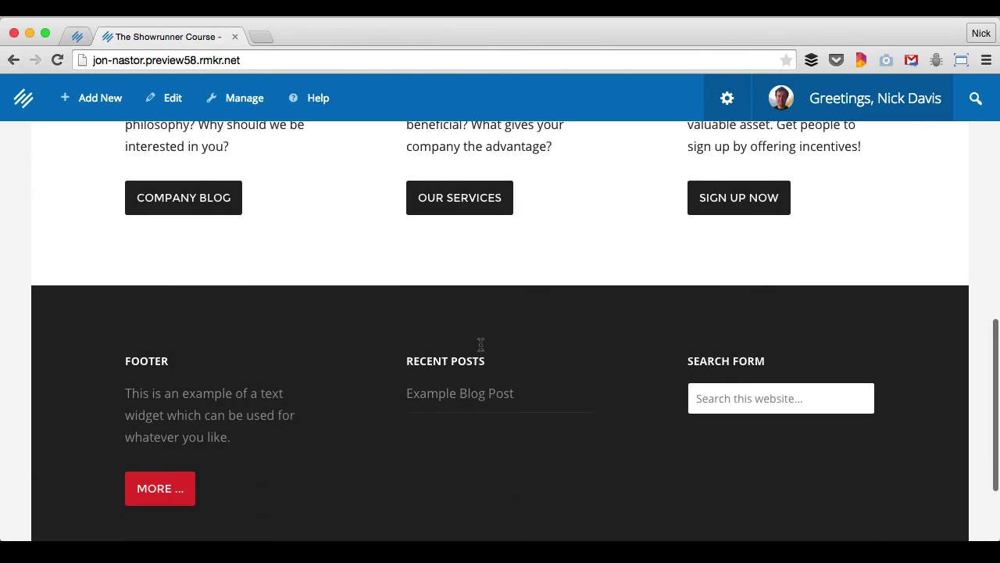
scroll(481, 345, up, 8)
click(87, 39)
scroll(328, 244, down, 3)
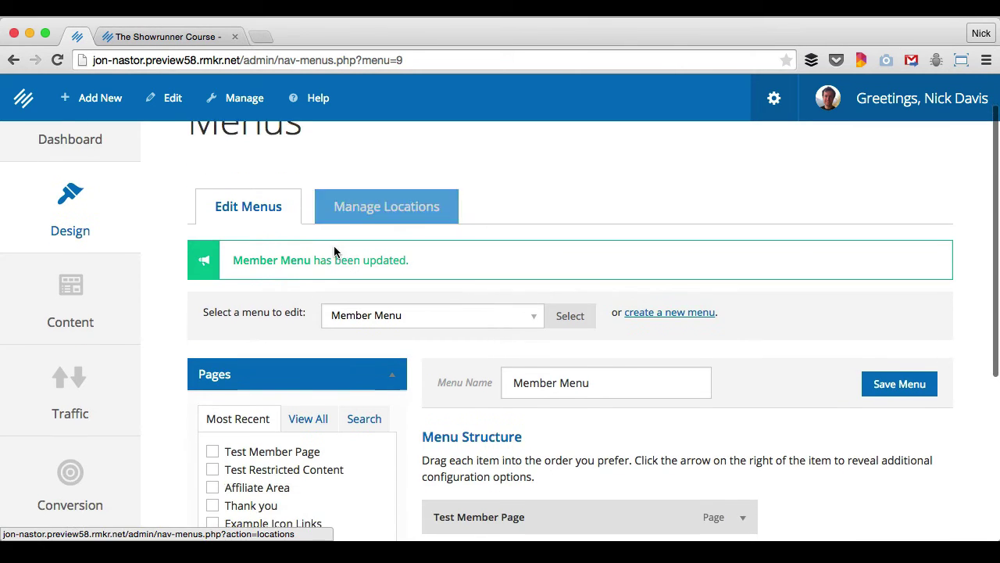
scroll(461, 225, up, 1)
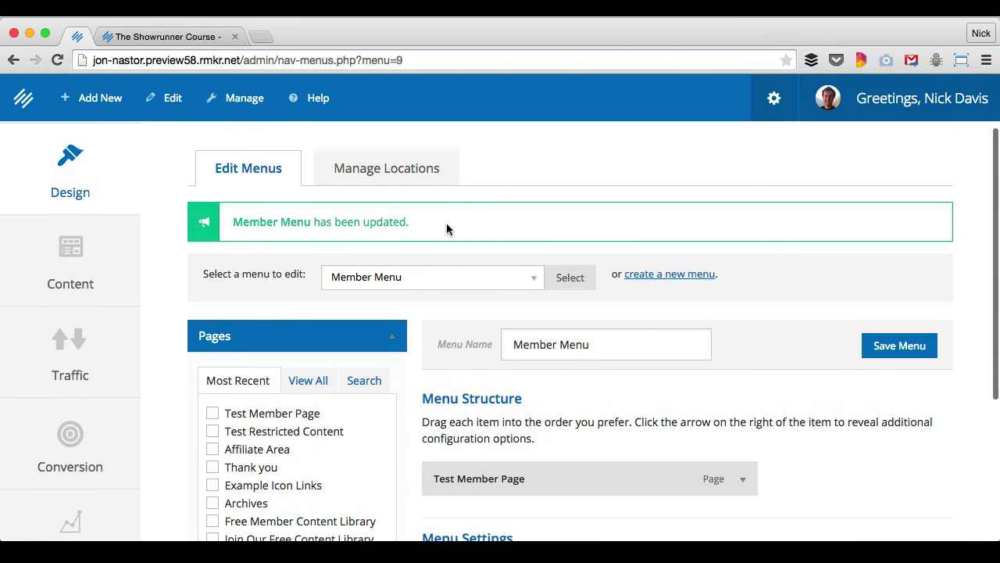
Go to the Design admin area and open Content Areas for editing
click(85, 180)
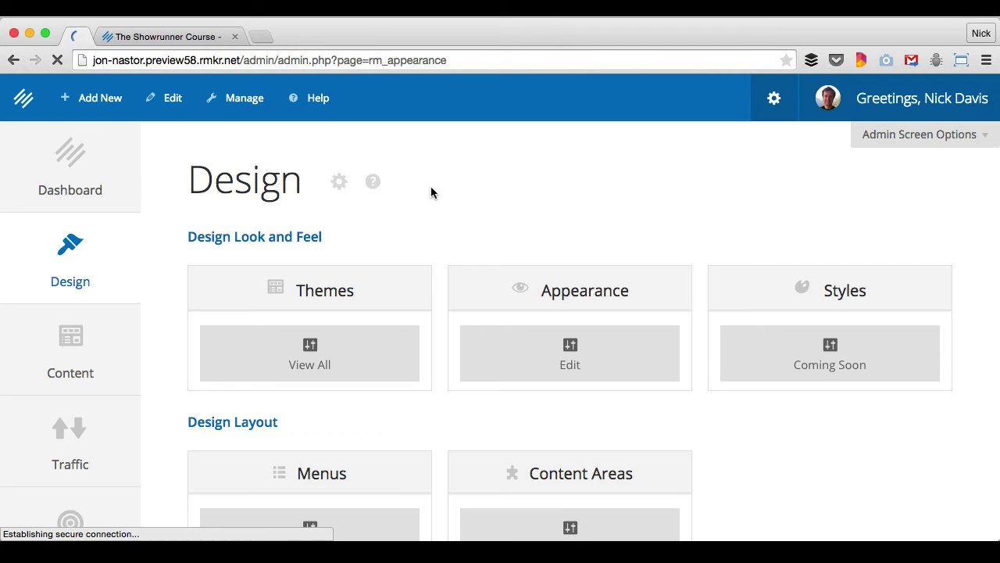
scroll(429, 191, down, 1)
scroll(442, 251, down, 3)
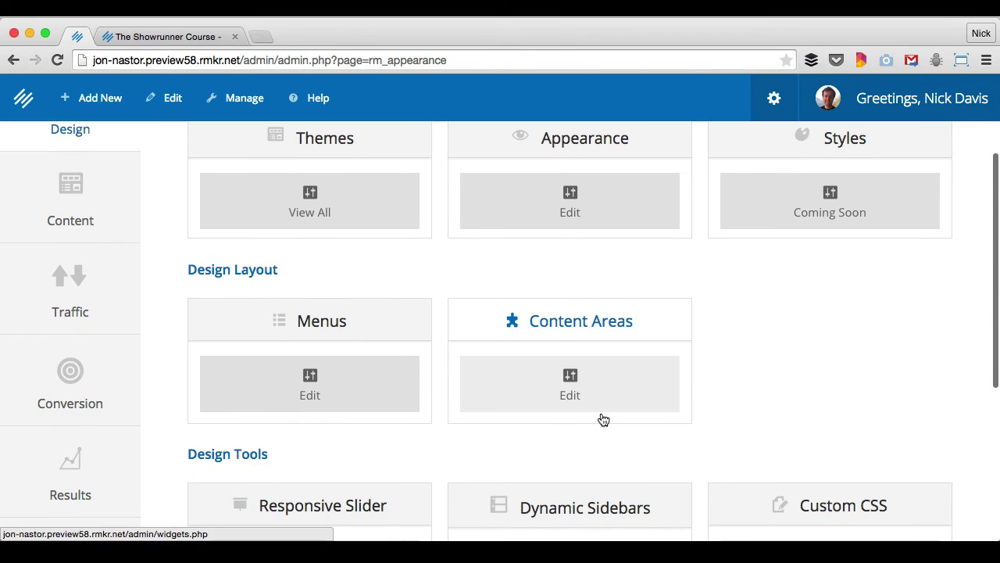
click(568, 381)
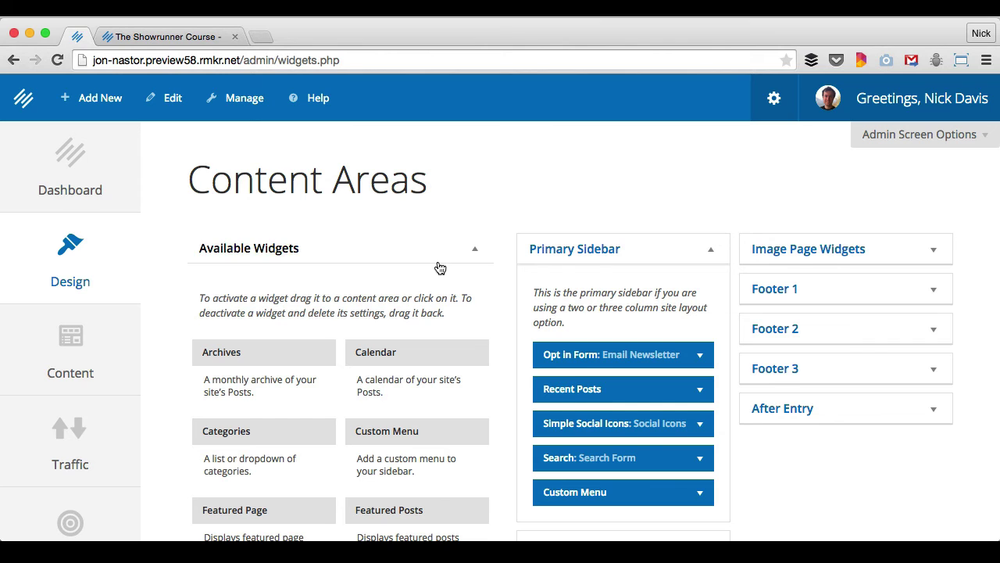
Examine the available widgets and content areas, from Primary Sidebar to the footer areas, and switch back to the site's home page
scroll(484, 235, down, 2)
scroll(753, 357, down, 4)
scroll(739, 383, up, 2)
scroll(740, 384, down, 1)
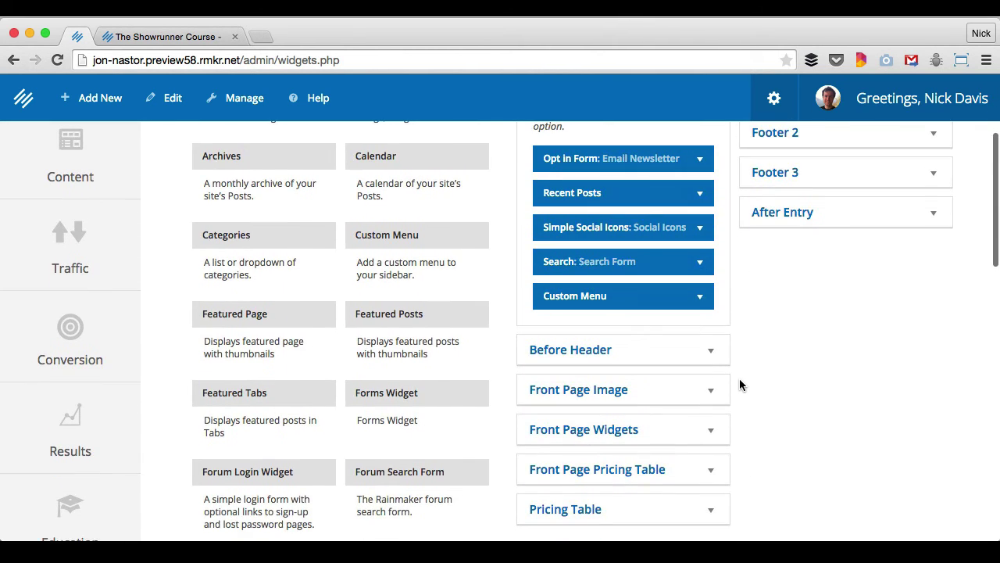
scroll(740, 387, up, 2)
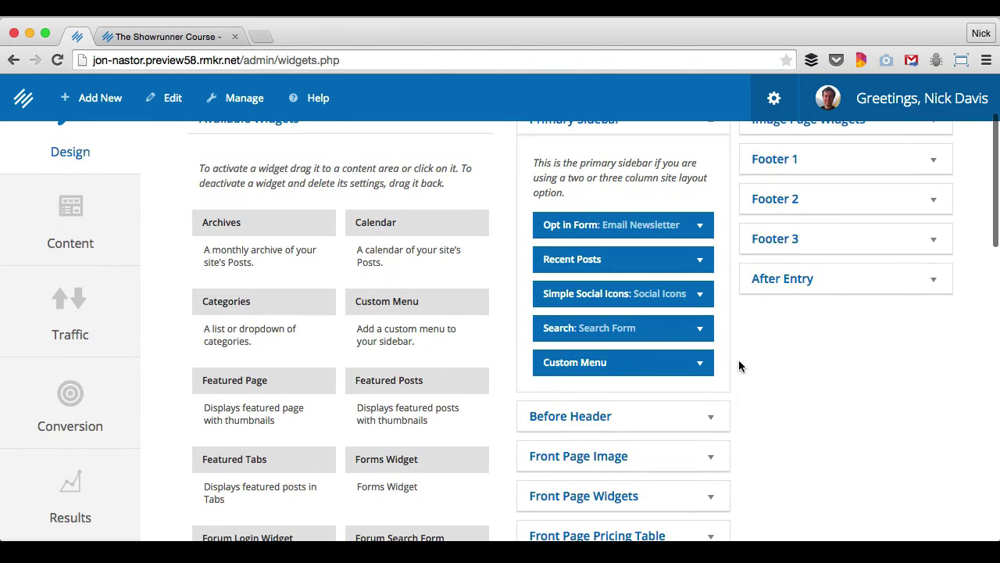
scroll(759, 328, up, 2)
scroll(758, 328, down, 2)
scroll(743, 332, down, 3)
scroll(782, 338, up, 3)
scroll(786, 334, up, 3)
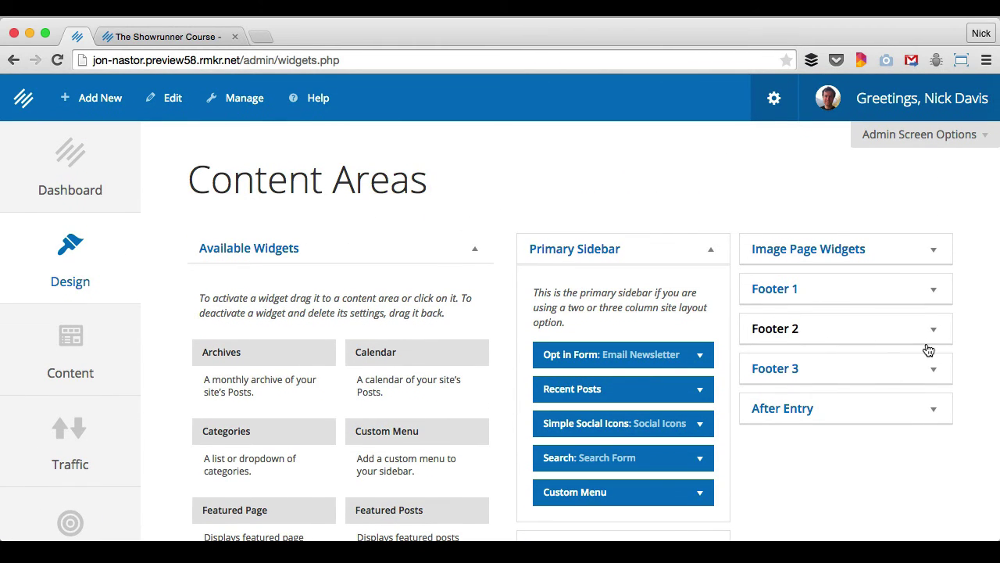
click(194, 36)
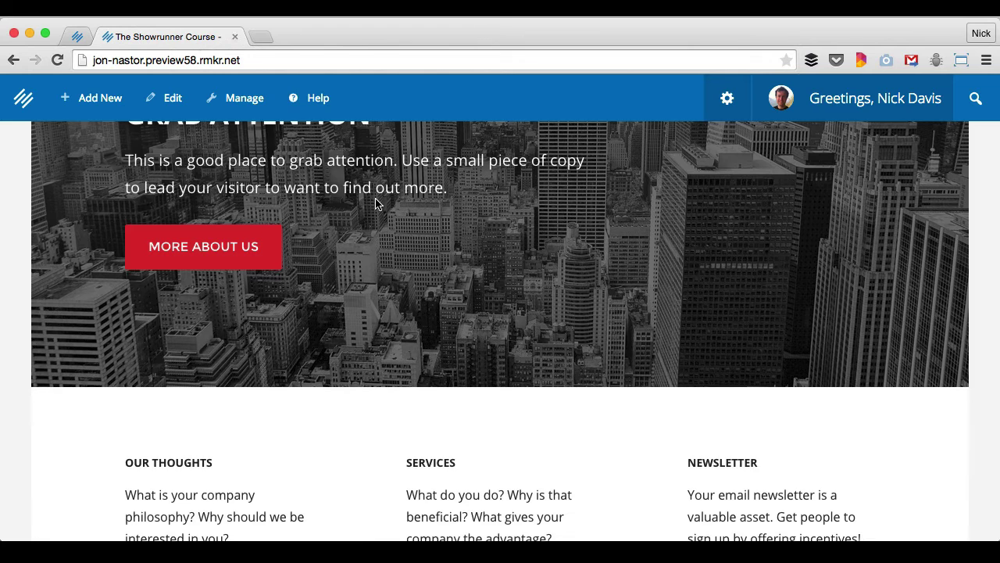
Examine the home page's footer widgets and the Footer text widget's content in the Footer 1 content area
scroll(381, 233, down, 6)
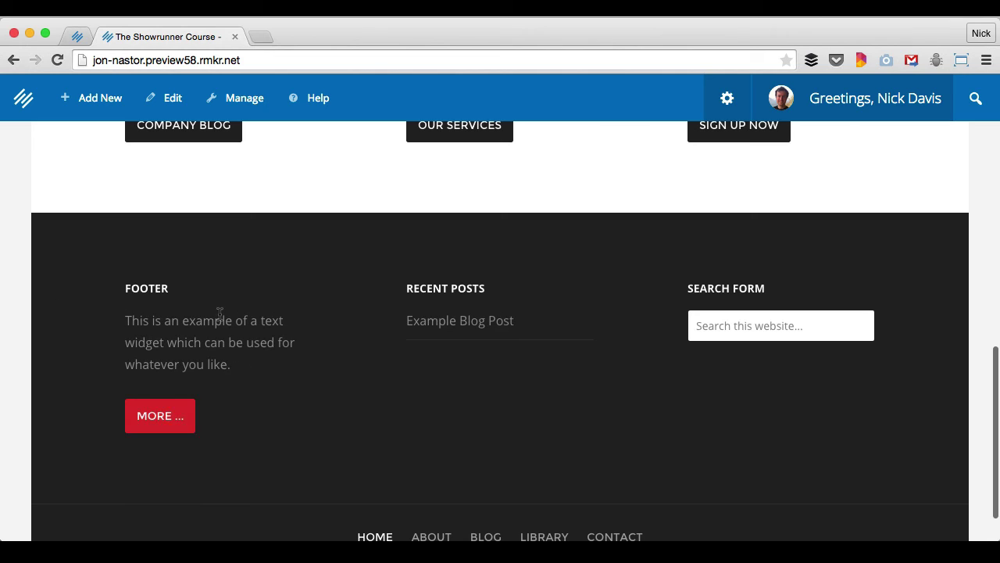
click(77, 36)
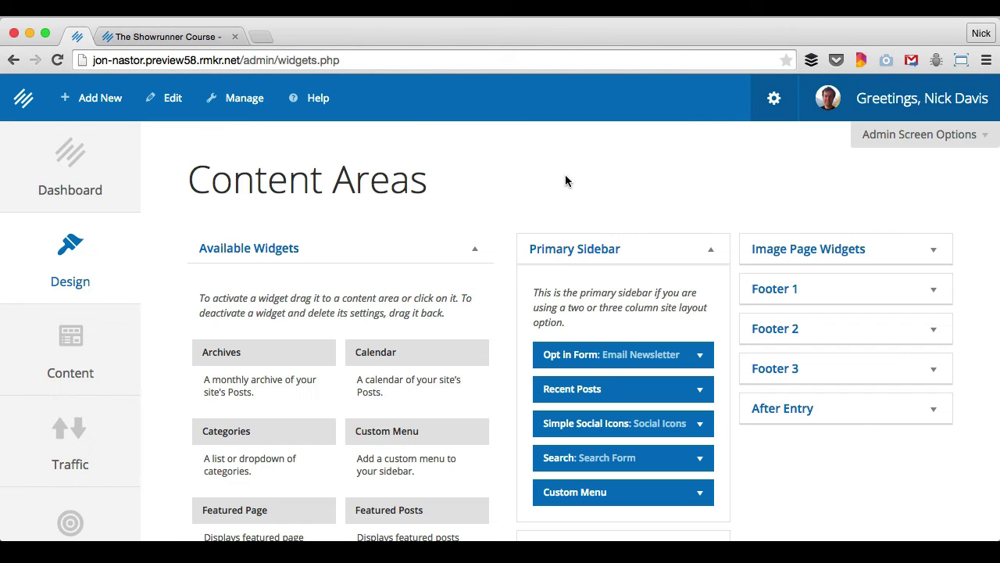
click(941, 294)
scroll(936, 324, down, 2)
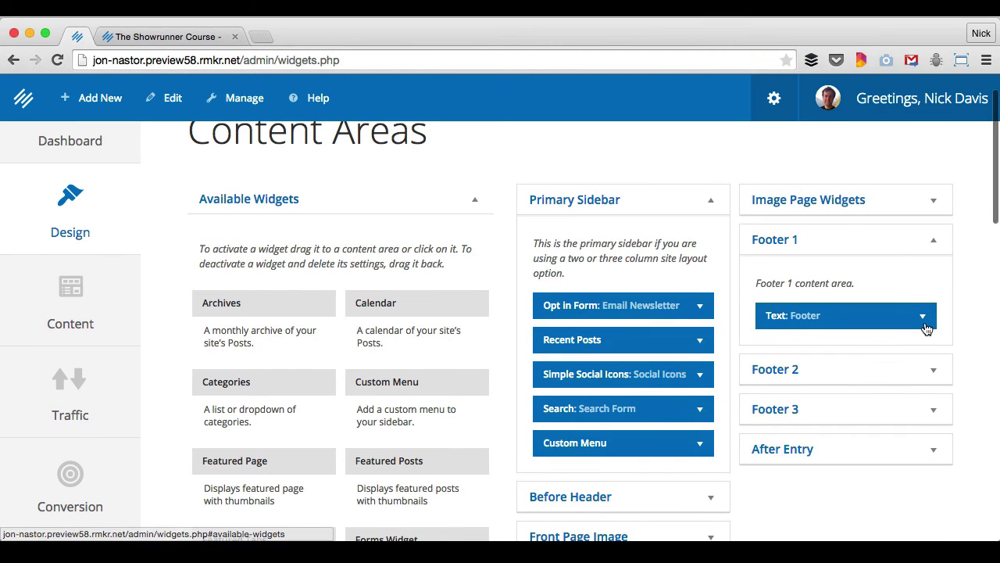
click(924, 326)
scroll(928, 326, down, 5)
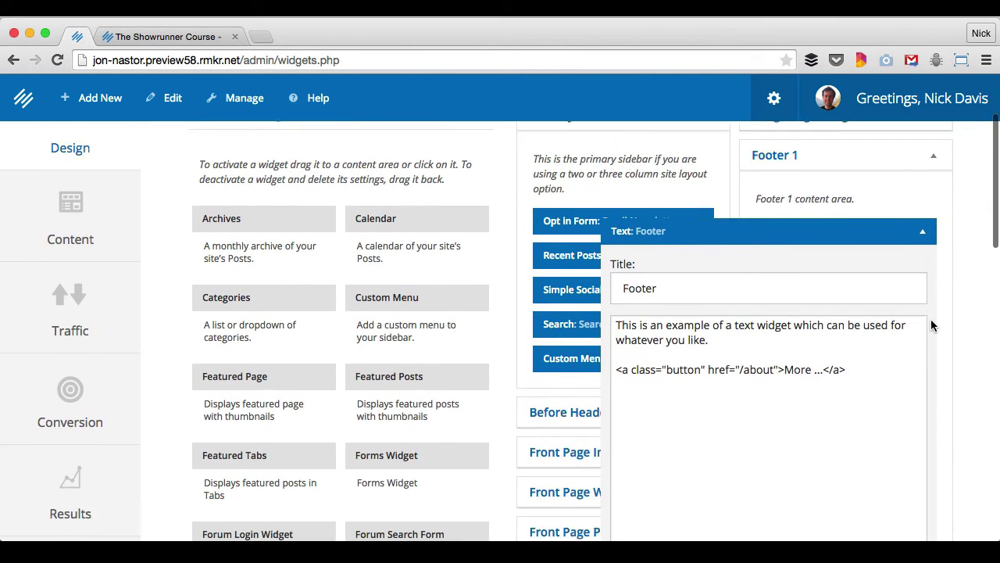
scroll(931, 326, up, 3)
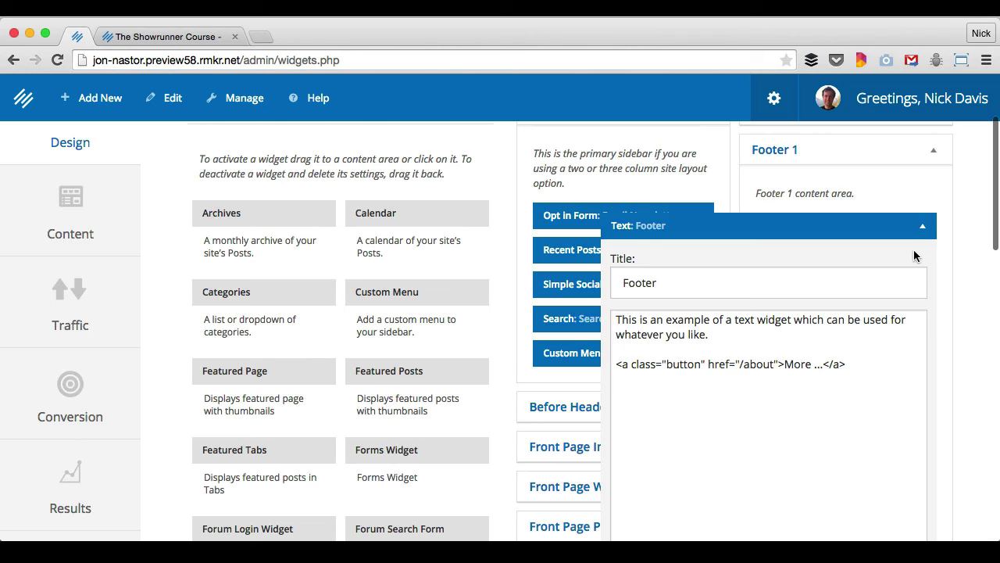
click(924, 225)
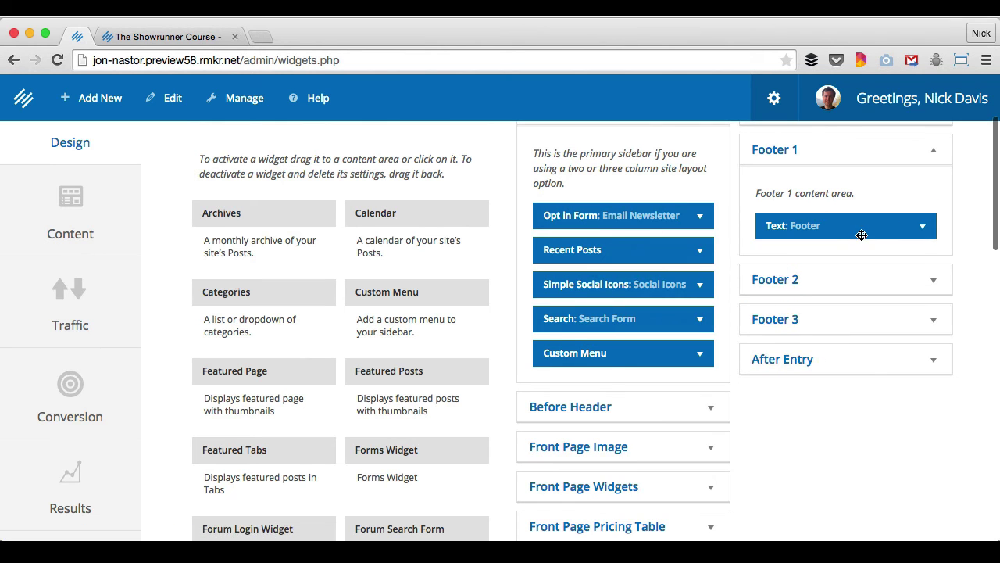
Remove the Footer text widget from the Footer 1 content area
click(862, 230)
scroll(809, 376, down, 1)
scroll(808, 375, down, 4)
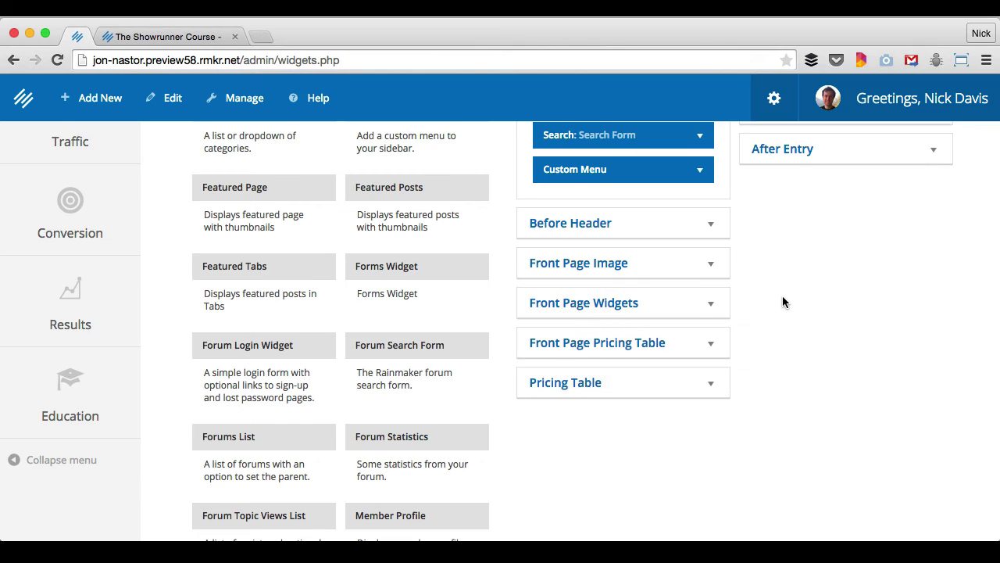
Add a Custom Menu widget to Footer 1, showing the Member Menu under the title "Member Content", and save it
scroll(783, 303, up, 5)
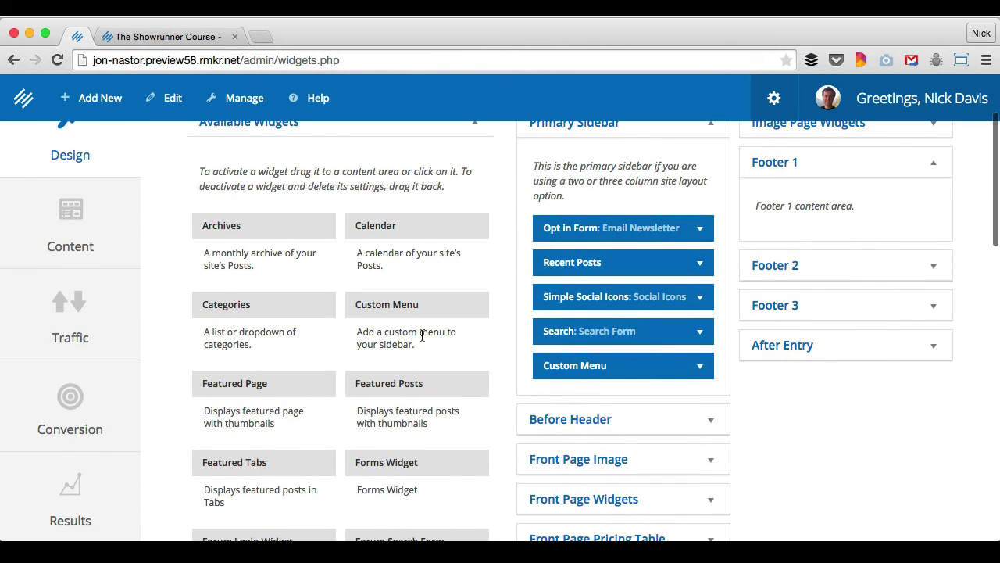
drag(411, 310, 773, 261)
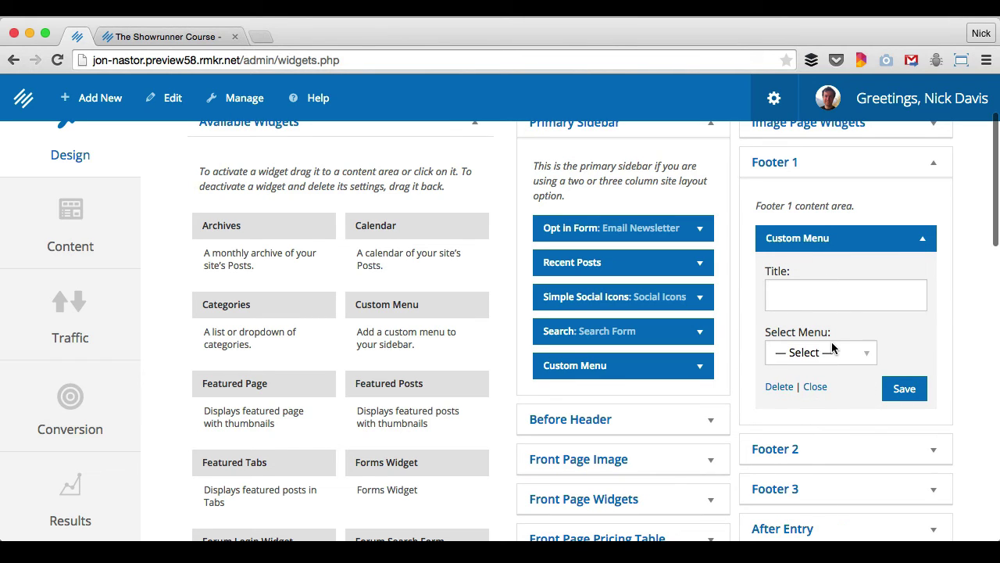
click(831, 347)
click(826, 368)
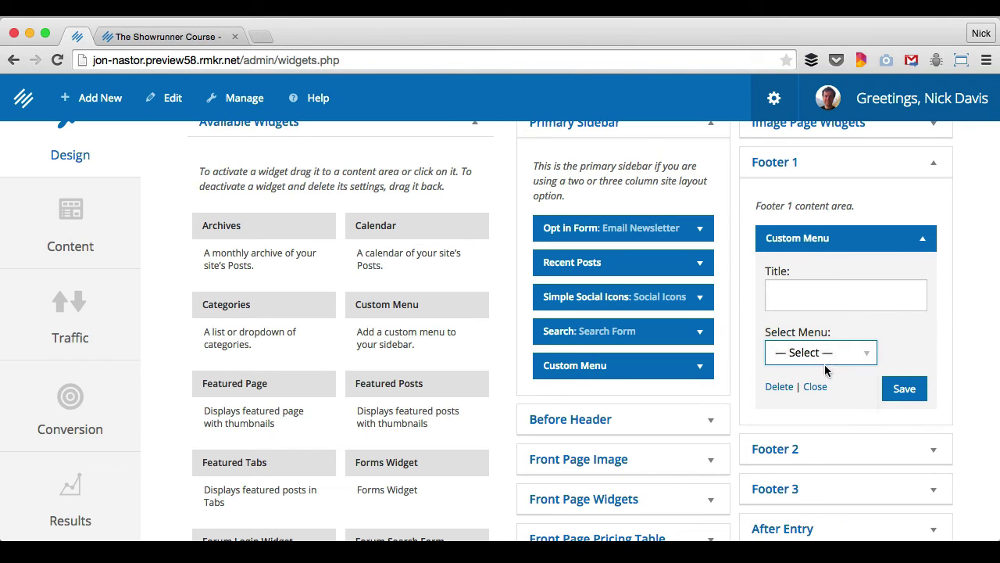
click(906, 390)
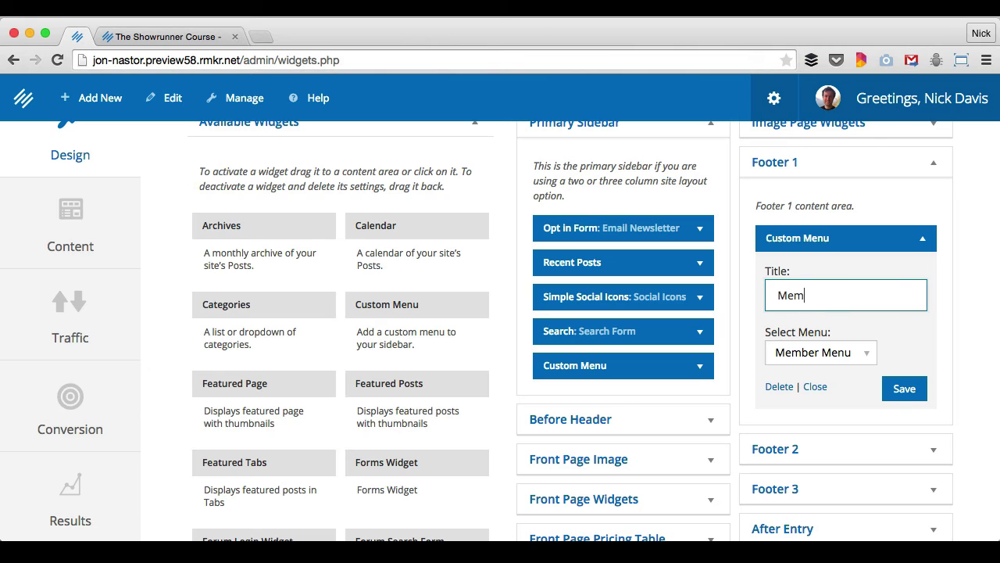
text(Content)
click(927, 389)
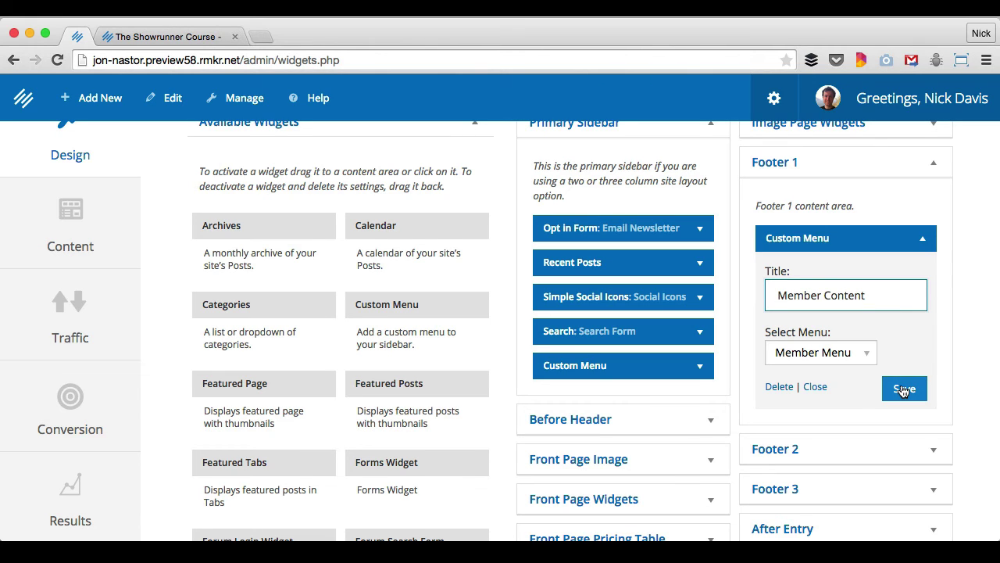
Reload the site's home page, check its footer widgets, and return to Content Areas in the admin
click(197, 41)
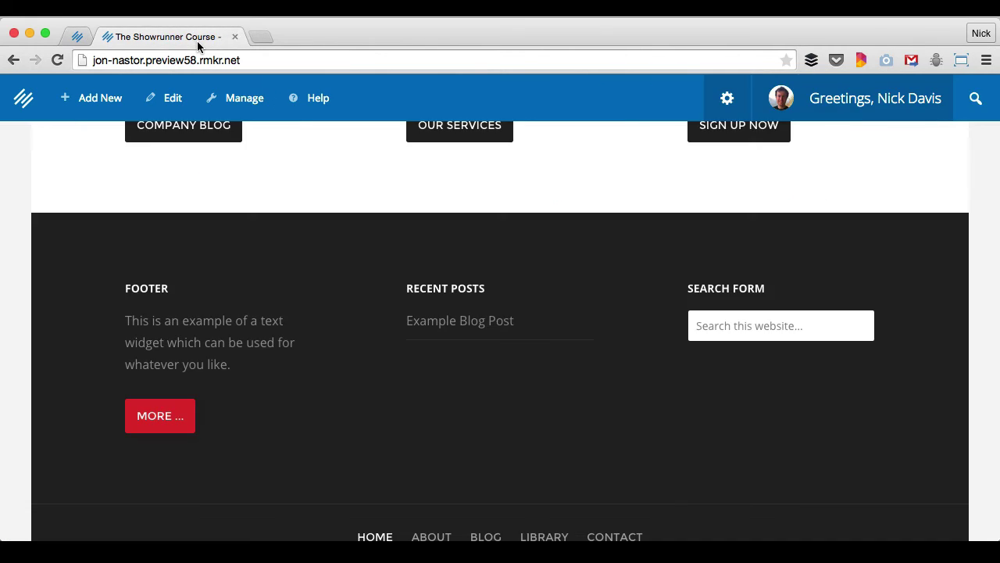
scroll(257, 286, down, 1)
key(super+r)
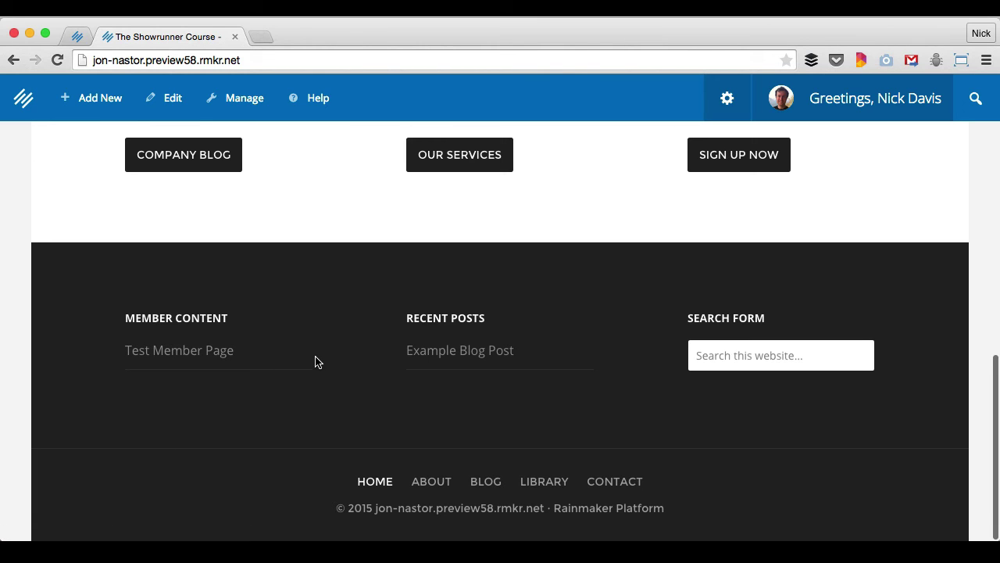
click(86, 40)
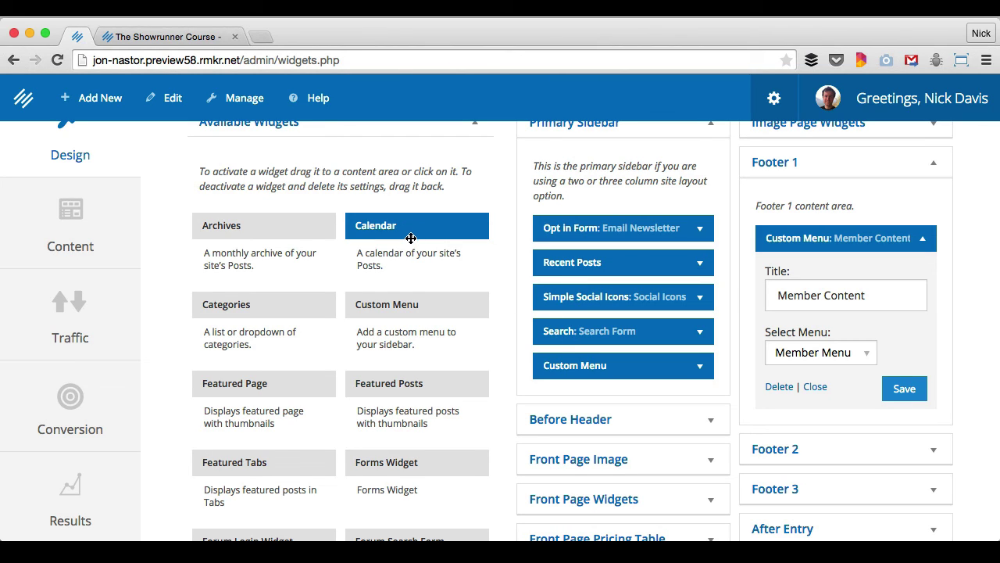
Look through the content areas and open the text widget in the Before Header area
scroll(500, 334, down, 1)
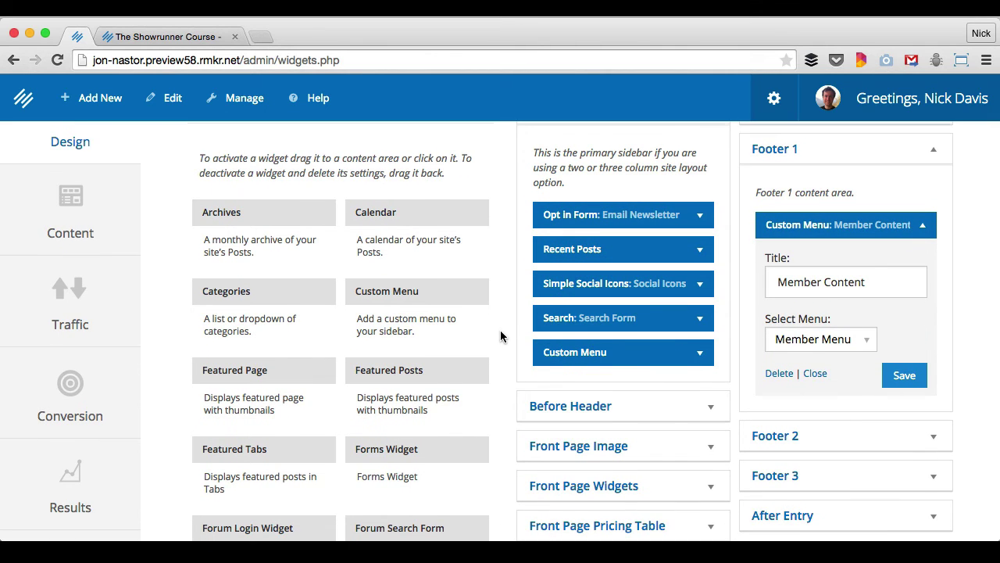
scroll(501, 334, up, 2)
scroll(501, 335, down, 2)
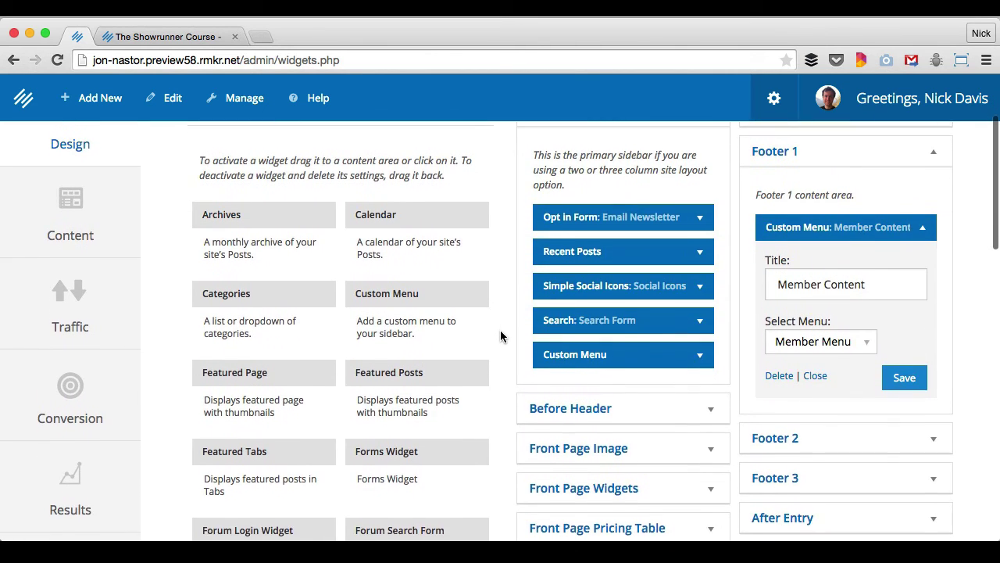
scroll(501, 336, down, 6)
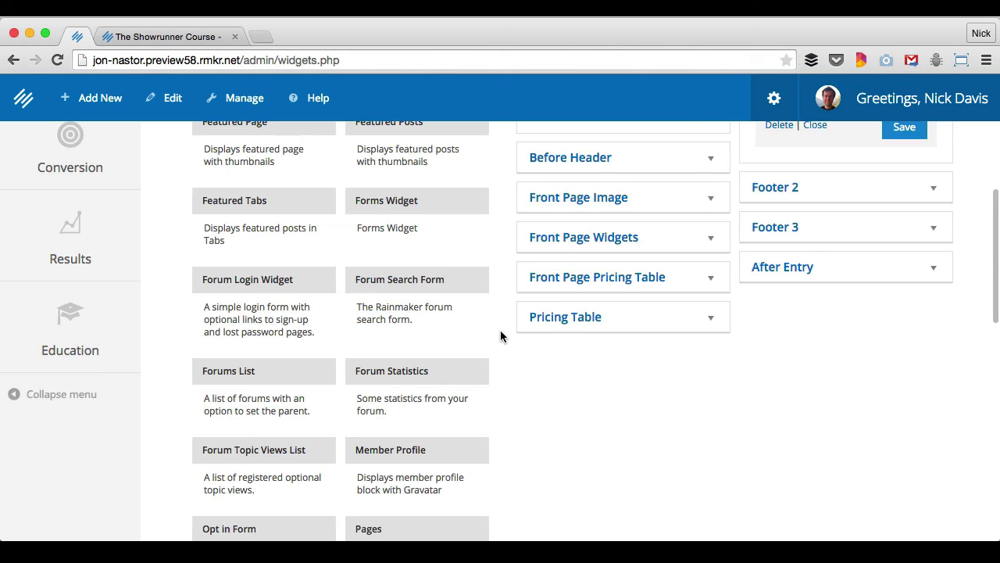
scroll(501, 336, up, 1)
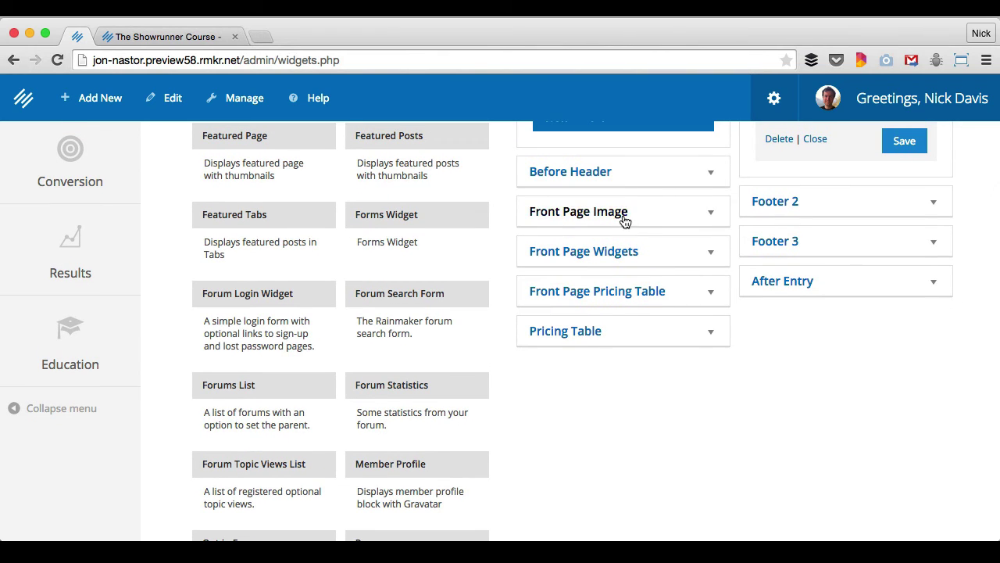
click(717, 172)
click(701, 263)
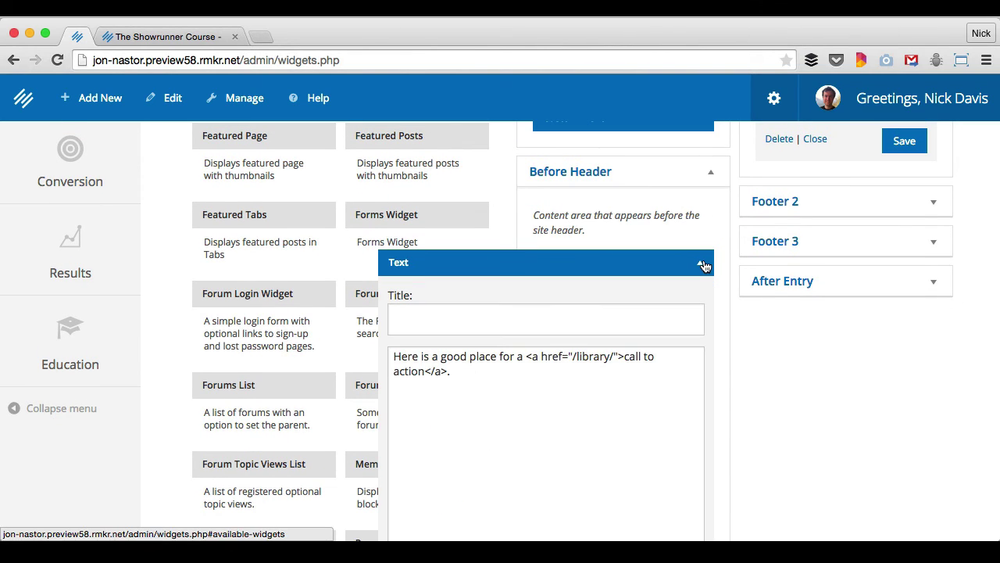
Reload the home page to view the call to action above the site header, and return to Content Areas
click(188, 31)
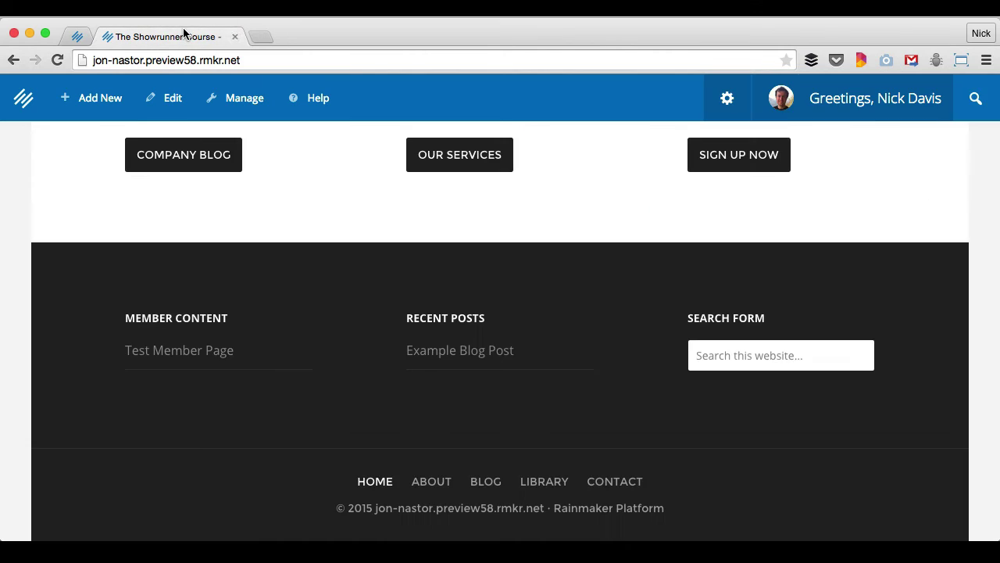
key(super+r)
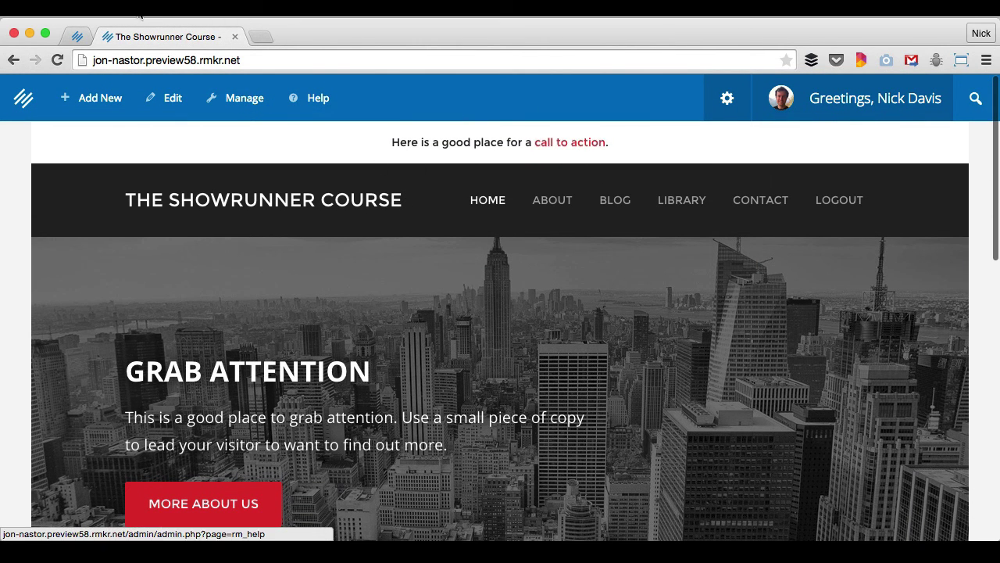
click(78, 36)
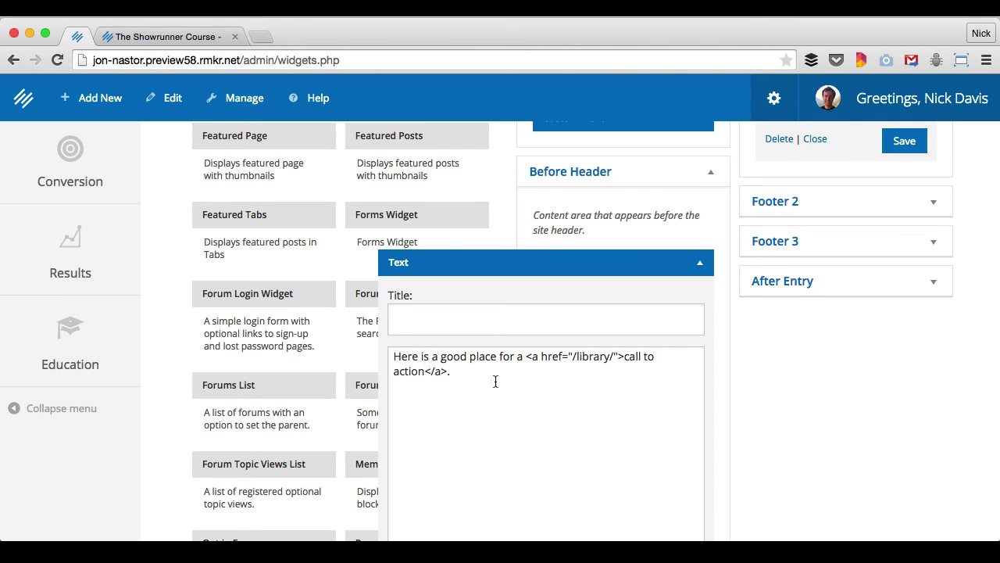
Go to the Content admin area and open the list of all landing pages
scroll(352, 349, up, 5)
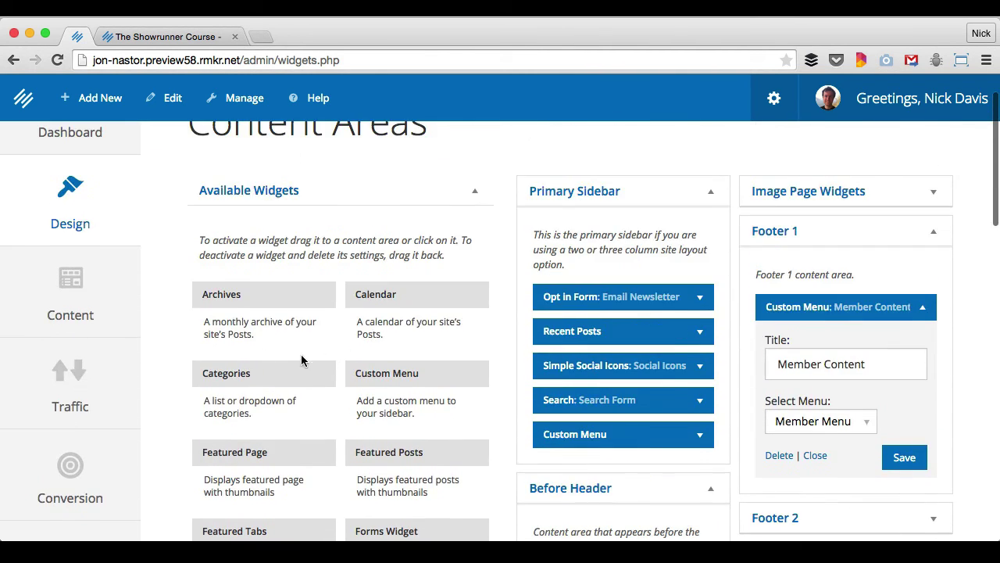
scroll(336, 418, down, 4)
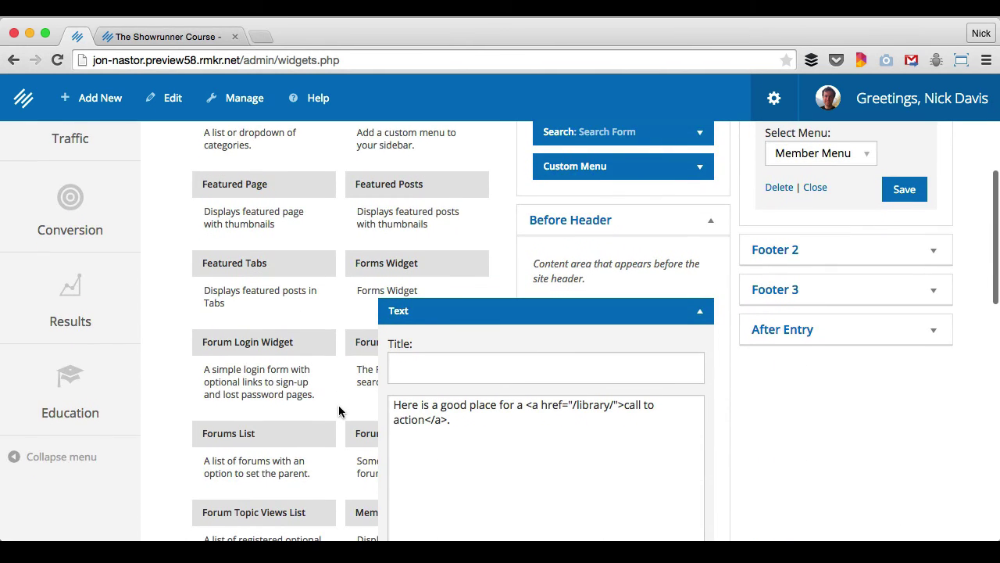
scroll(341, 411, up, 2)
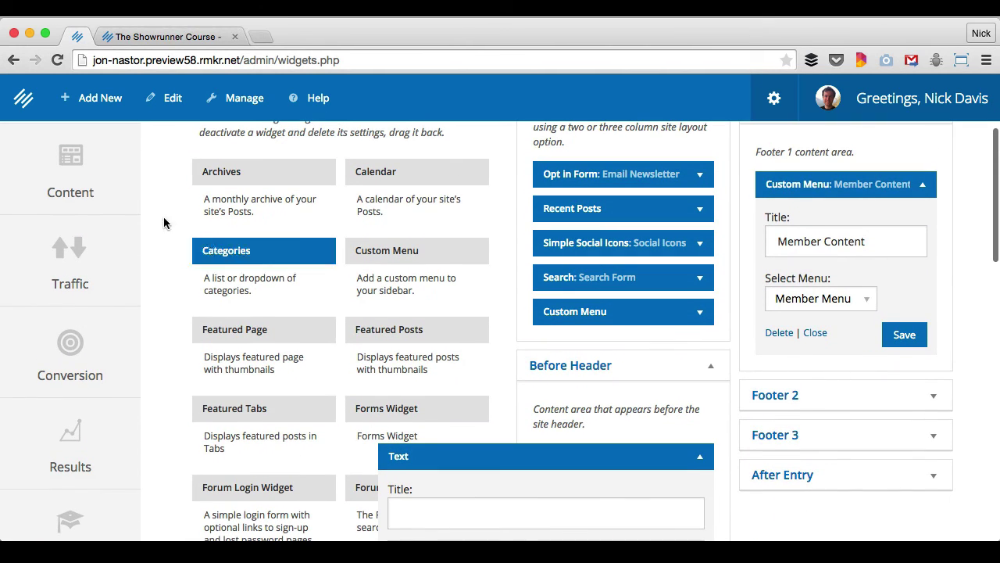
scroll(323, 308, up, 2)
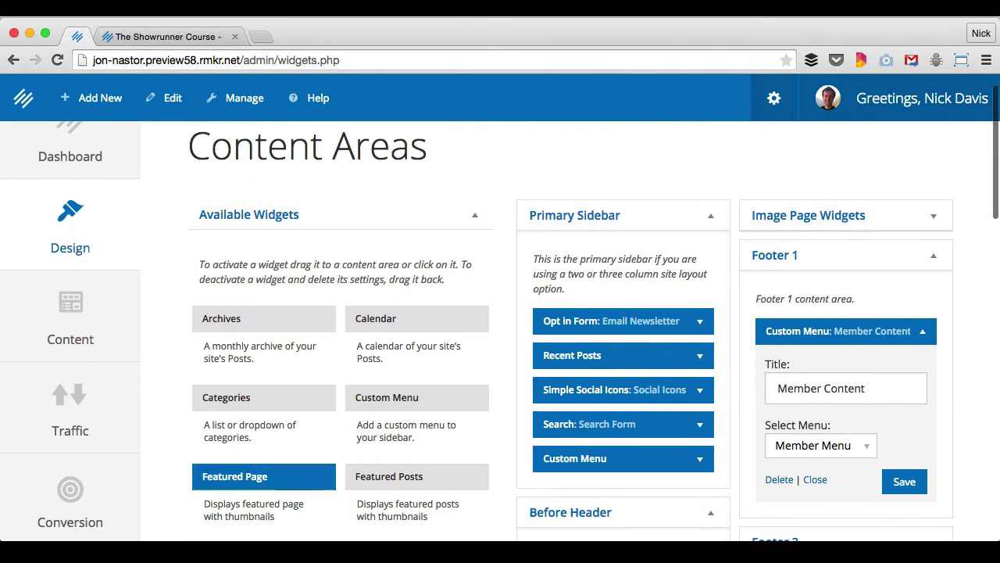
click(67, 307)
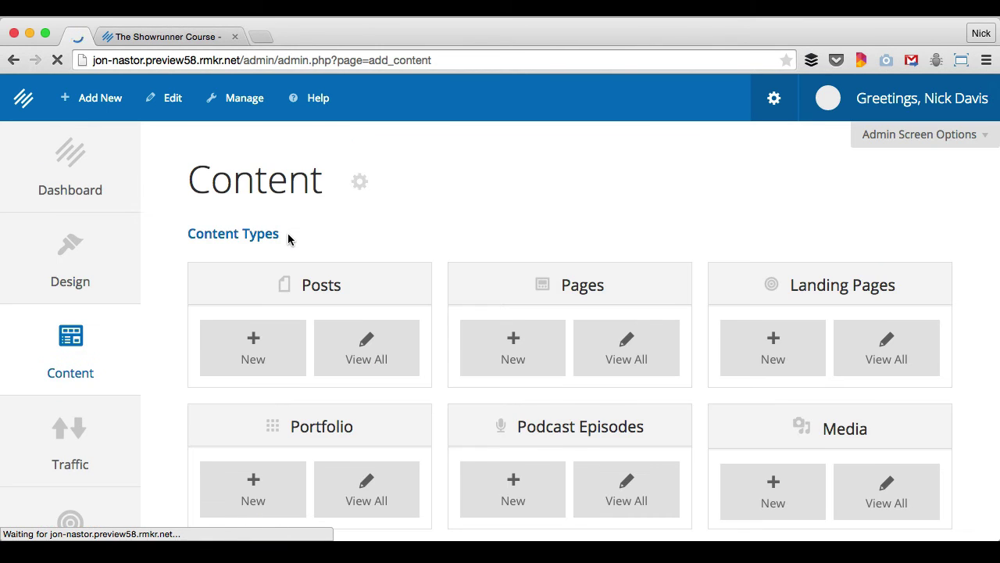
scroll(542, 346, down, 2)
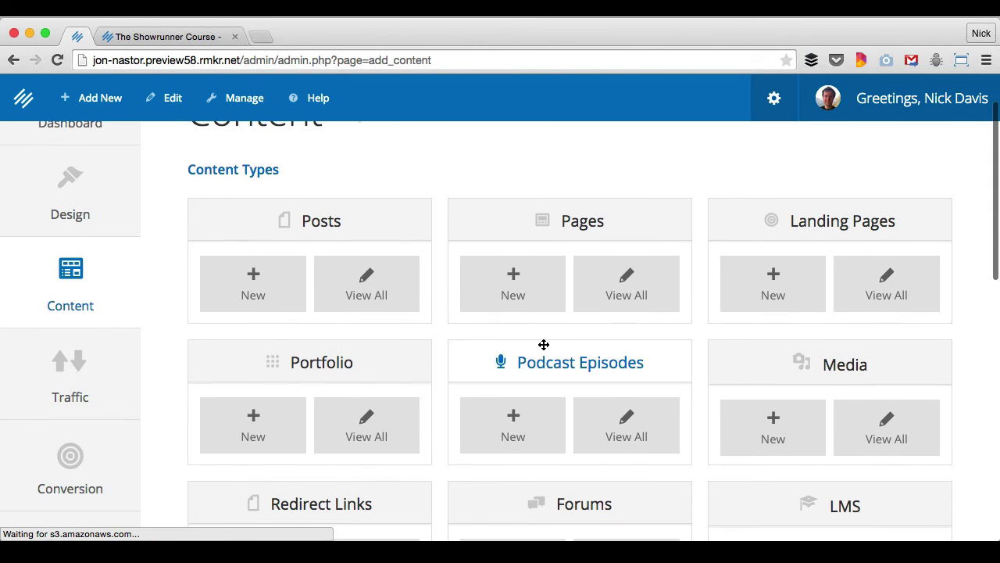
click(872, 270)
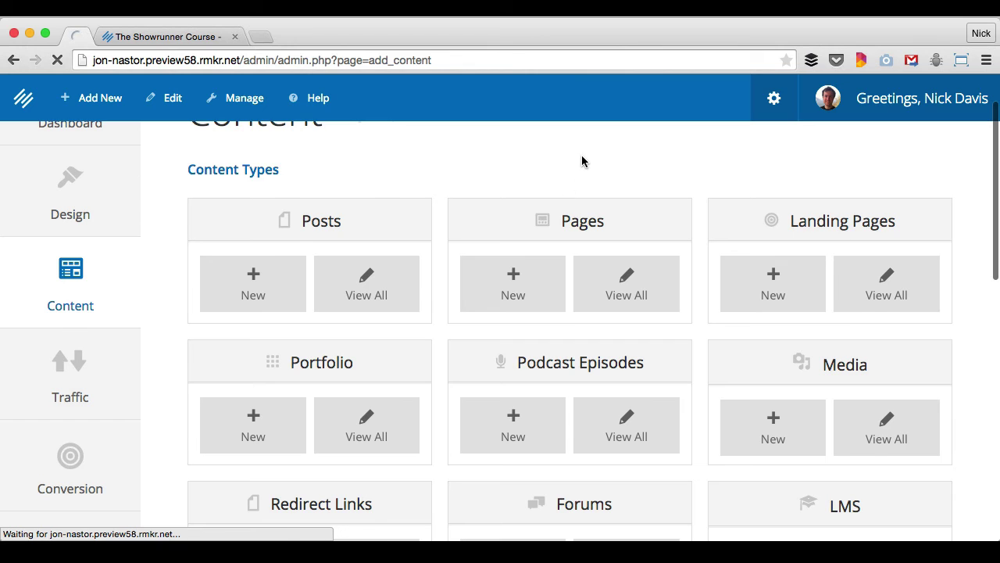
View Landing Page For Video in a new browser tab, copy its web address, and return to the landing pages list
scroll(548, 308, down, 2)
scroll(548, 308, down, 1)
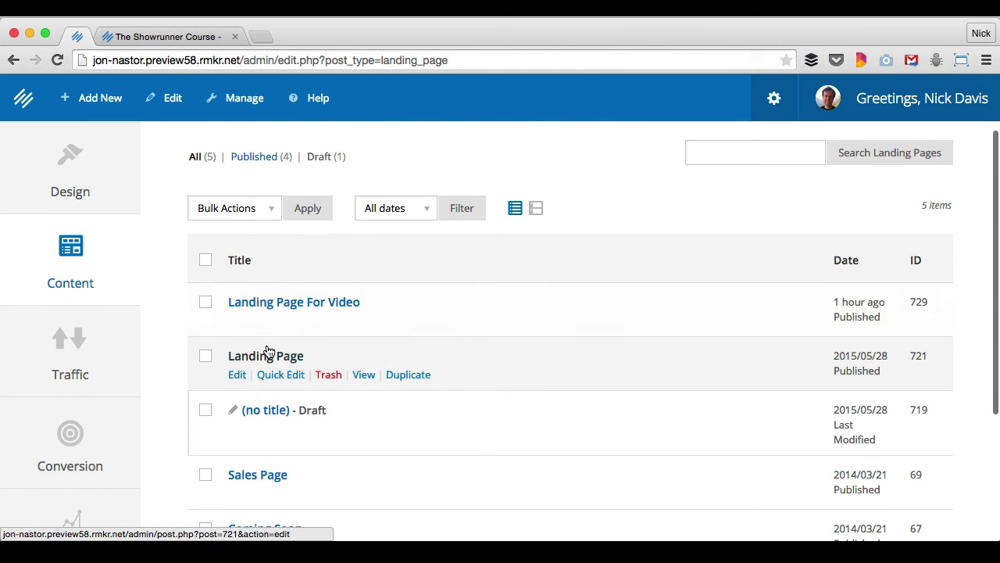
super+click(361, 322)
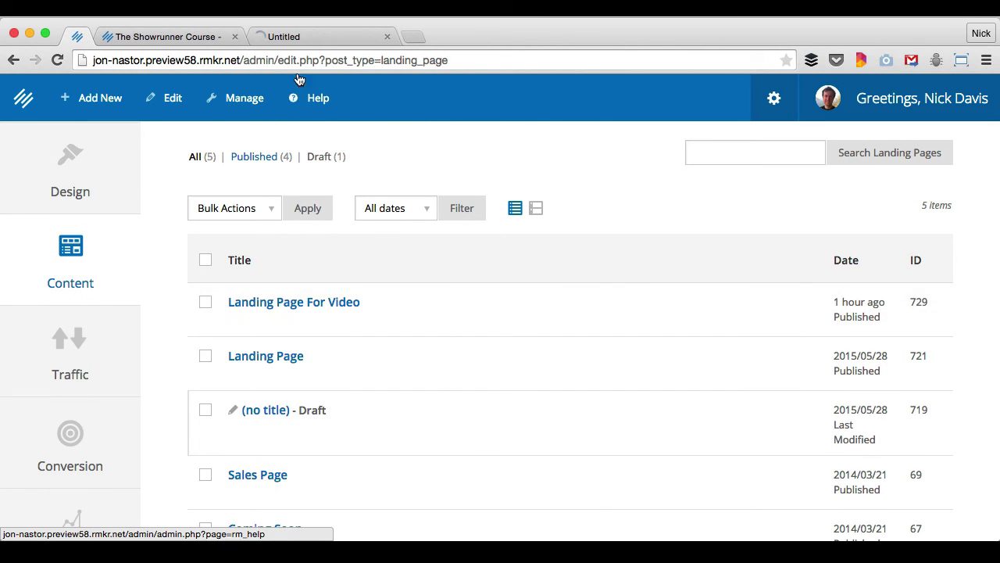
click(260, 34)
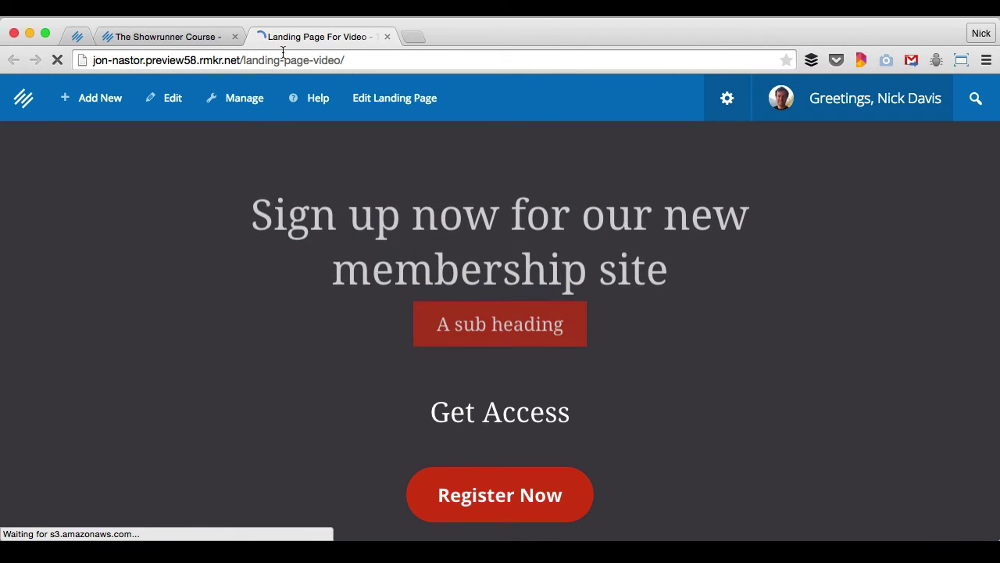
click(283, 53)
key(ctrl+c)
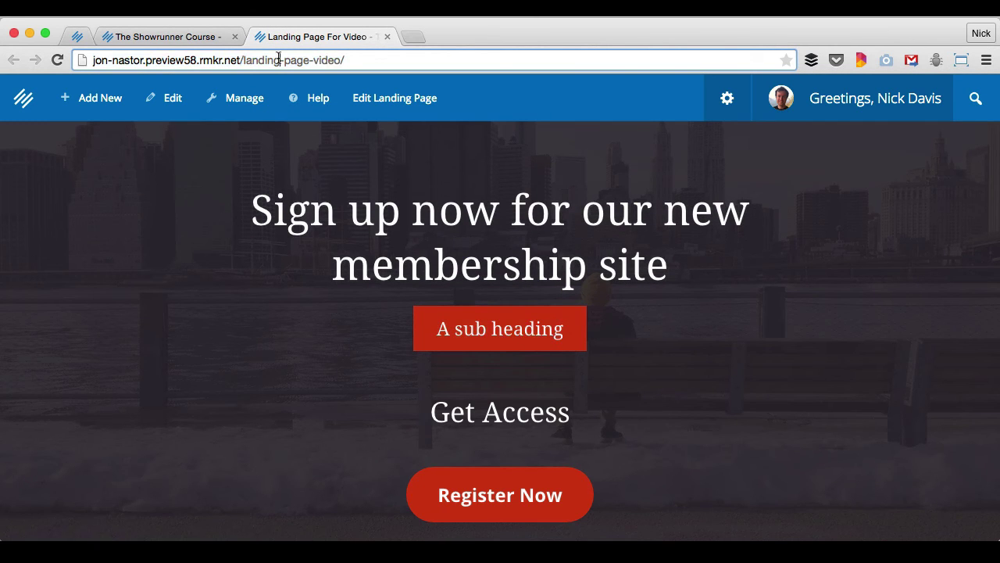
click(76, 36)
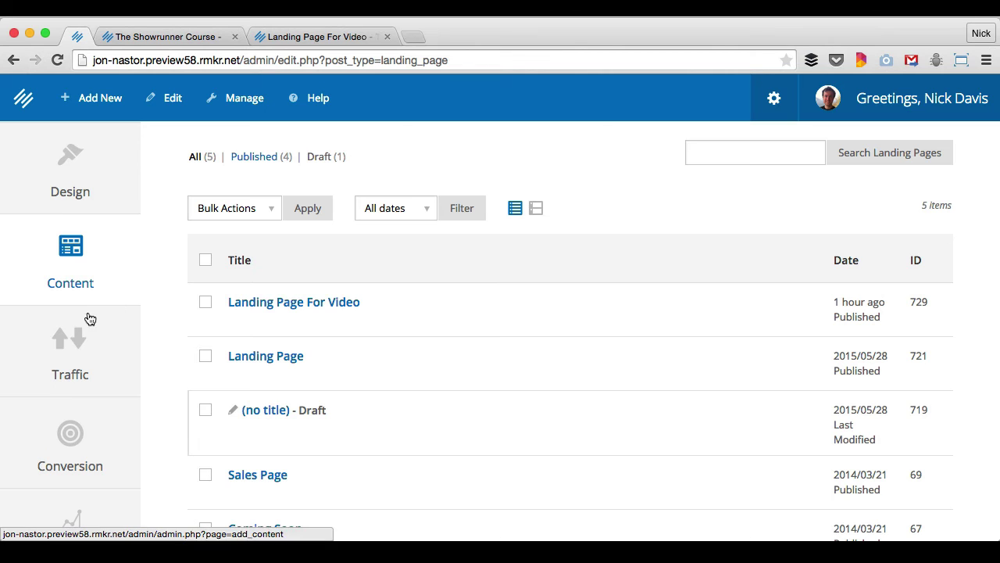
Go to the Design area's Content Areas and open the text widget in the Before Header area for editing
click(73, 190)
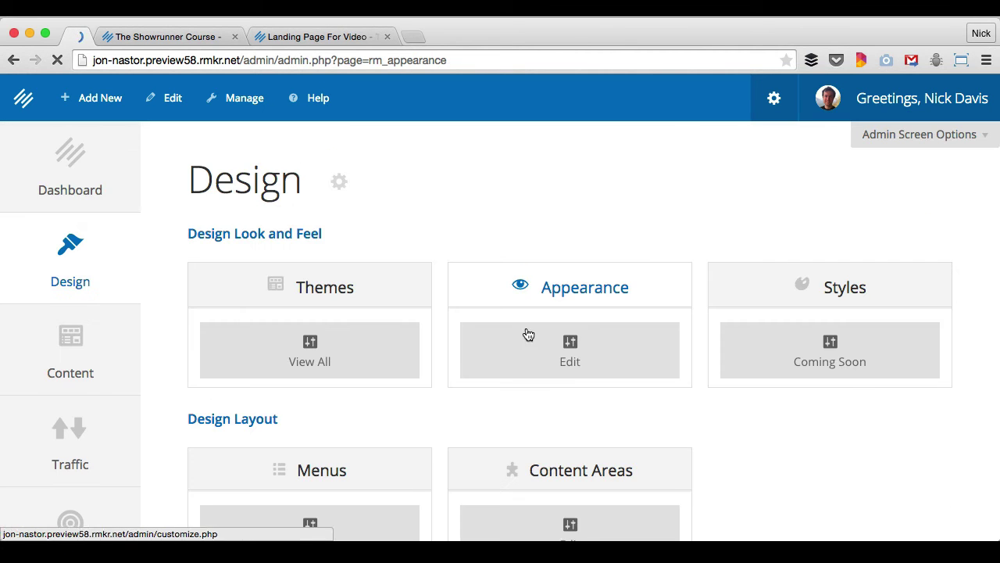
scroll(519, 344, down, 8)
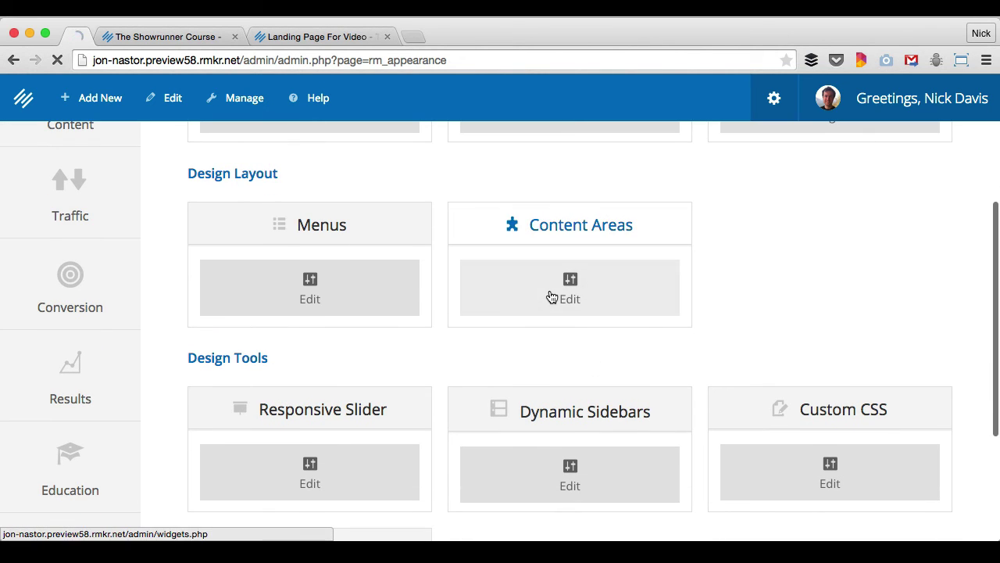
click(661, 289)
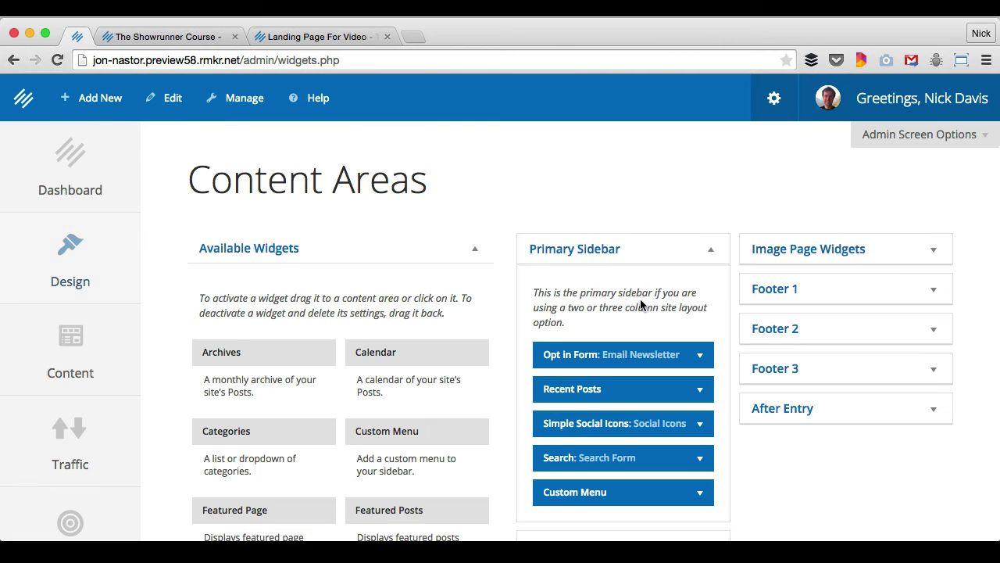
scroll(742, 344, down, 5)
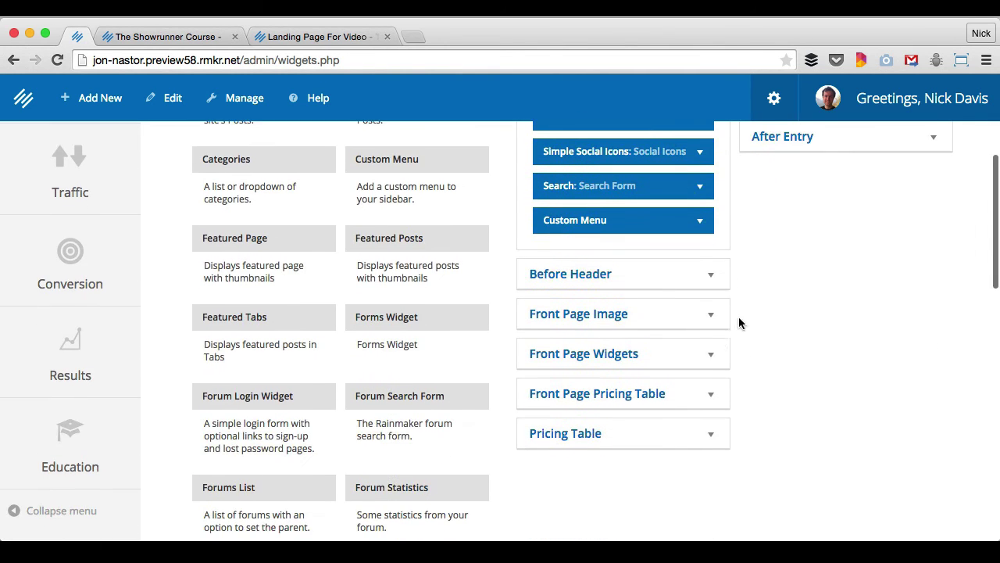
click(707, 277)
click(700, 364)
scroll(620, 453, down, 1)
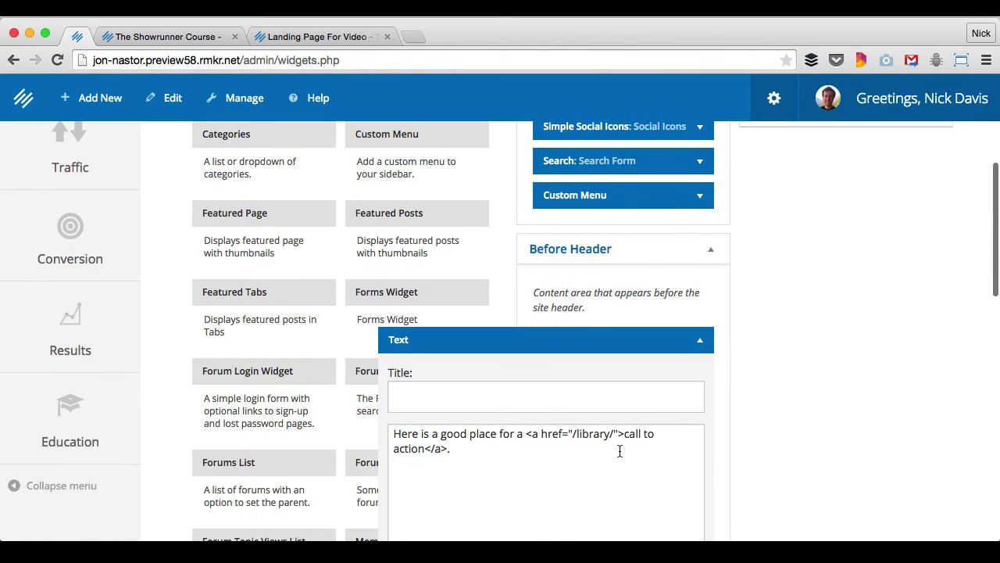
Replace the widget link's /library/ target with the copied landing page address and change the link text to "find out more"
drag(613, 436, 576, 435)
key(BackSpace)
key(BackSpace)
key(ctrl+v)
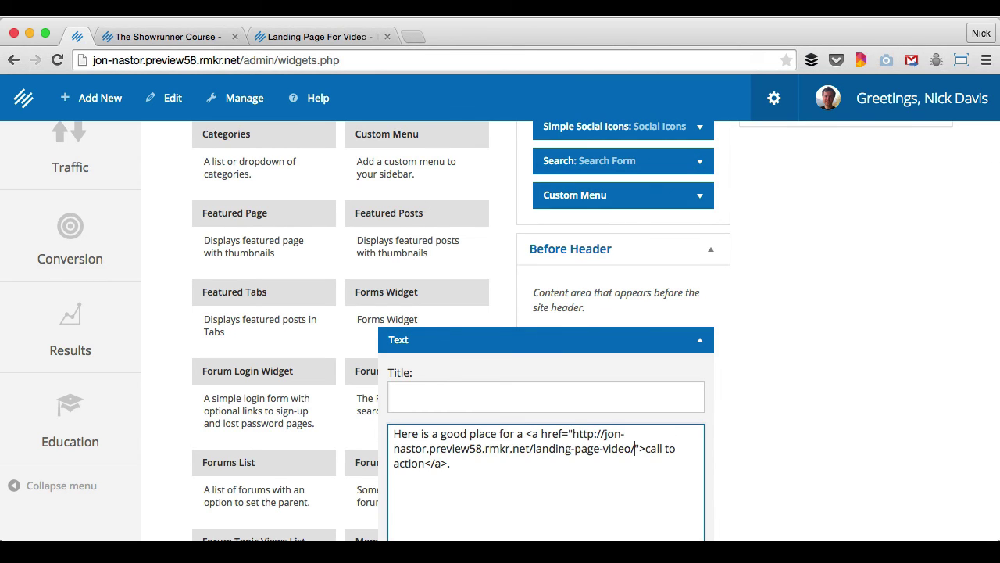
scroll(566, 451, down, 1)
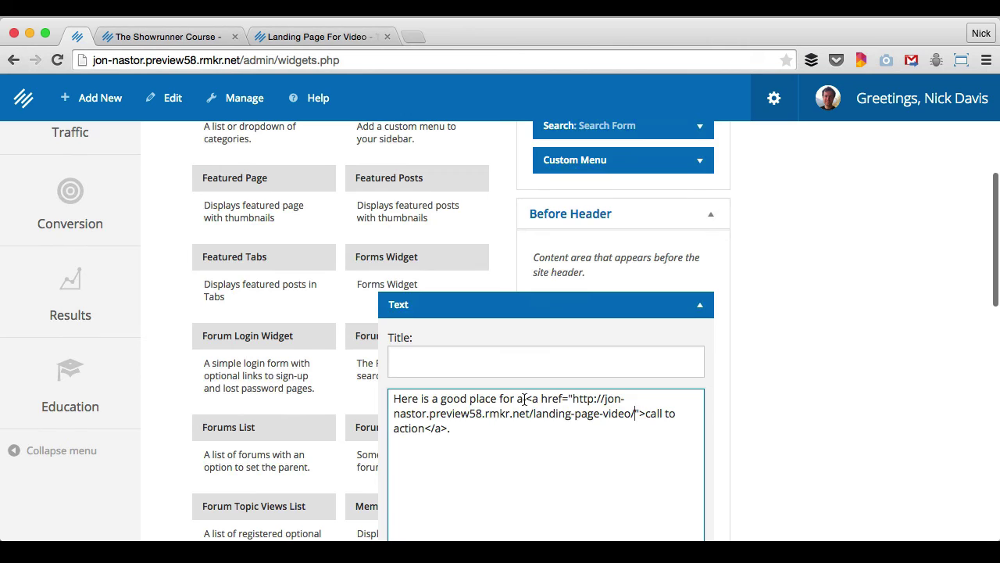
scroll(533, 442, down, 1)
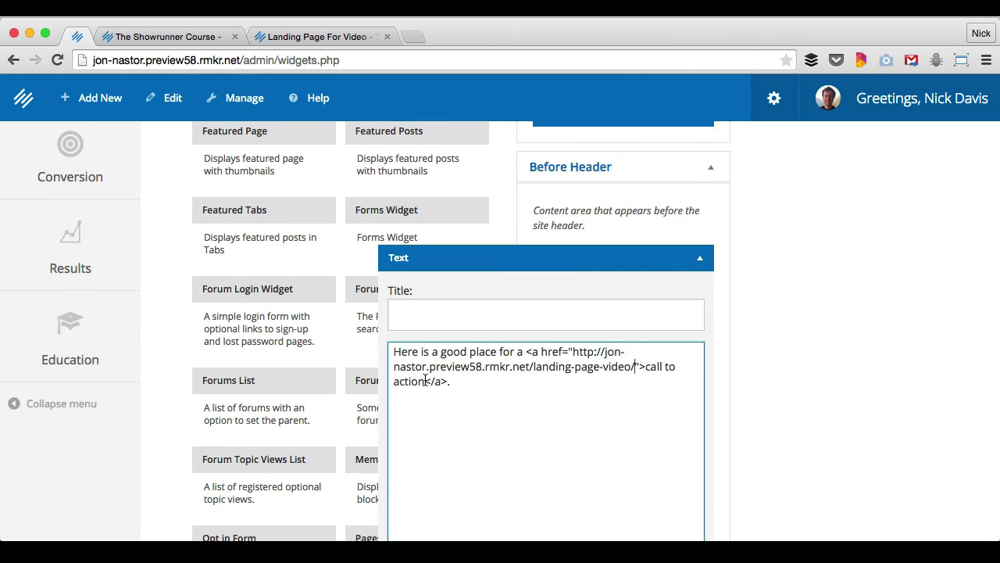
drag(426, 381, 639, 366)
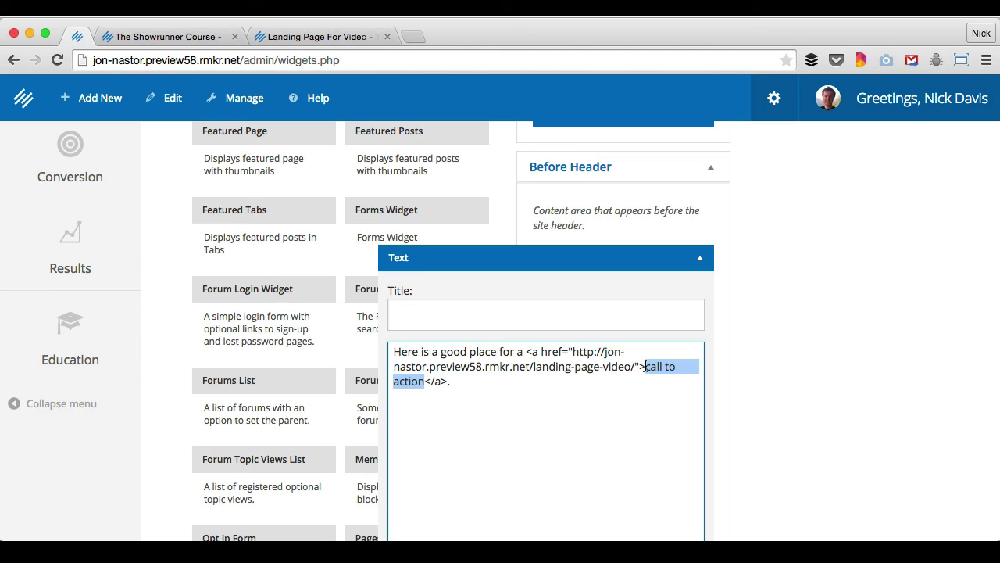
text(find out more)
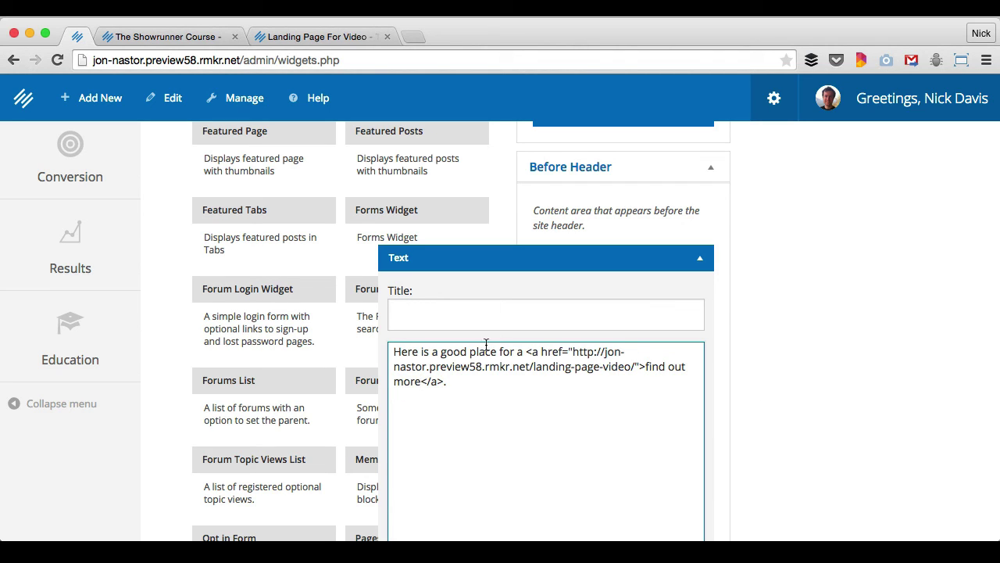
Replace the wording before the link with "Check out my awesome new membership site", keeping the link code intact
drag(533, 352, 339, 341)
text(Check)
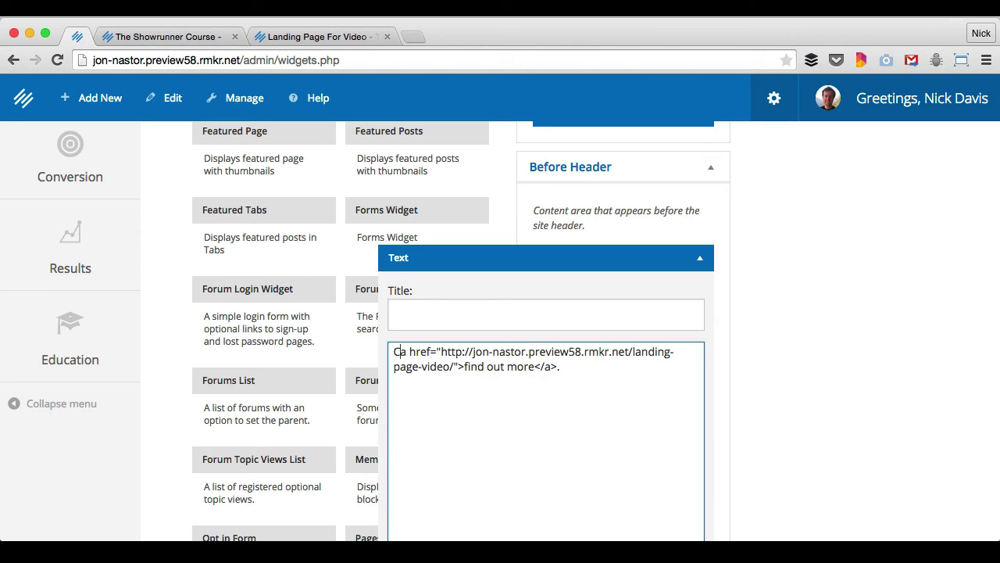
text( out my awesom)
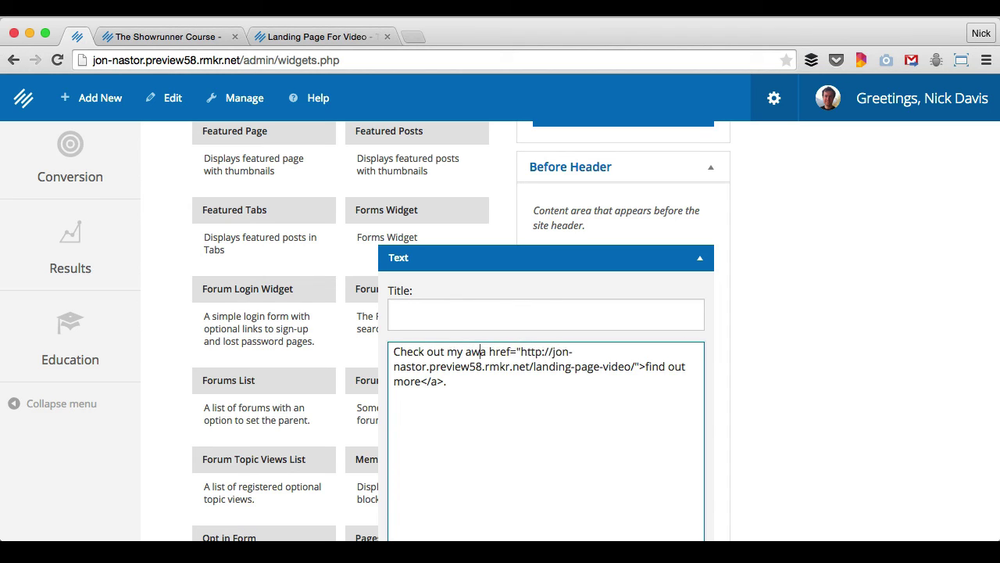
text(e new membership site <)
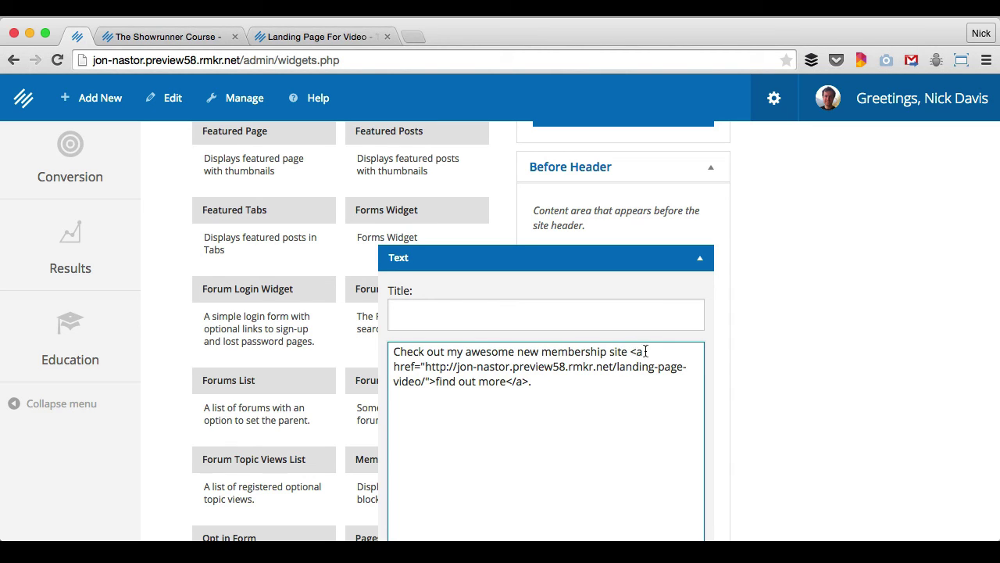
Copy the landing page address from the link code and save the Before Header text widget
drag(425, 366, 425, 383)
key(super+c)
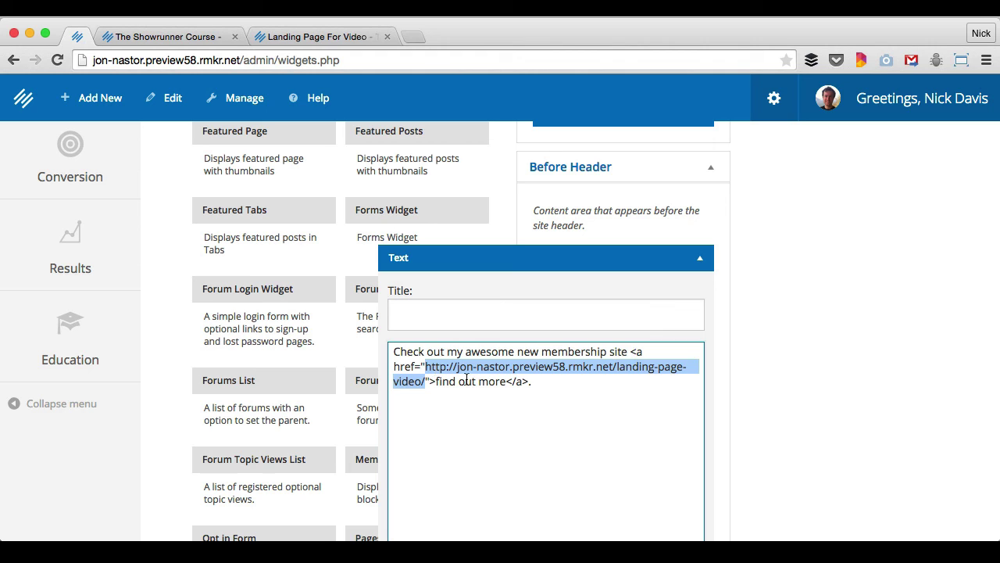
click(545, 381)
scroll(854, 376, down, 3)
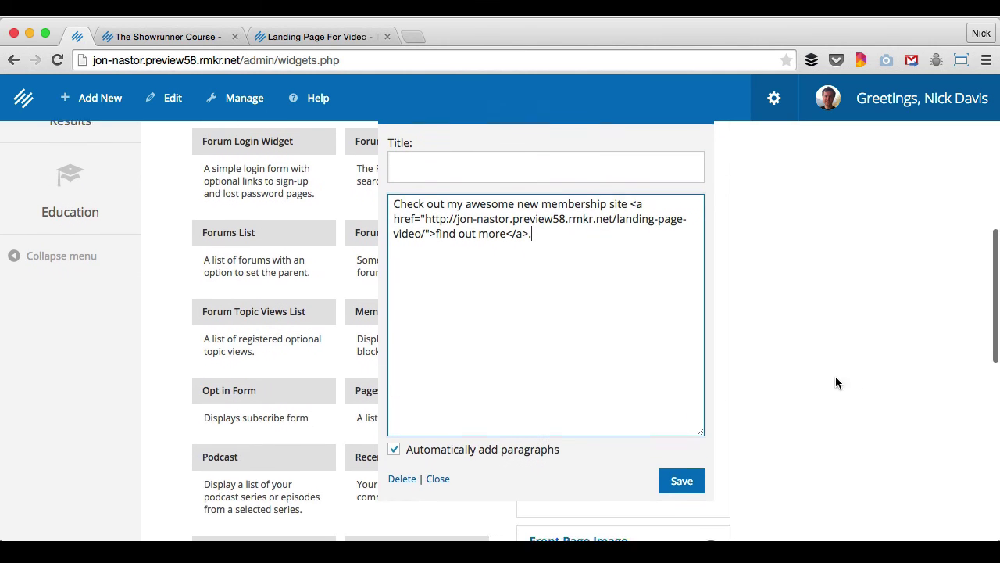
click(684, 477)
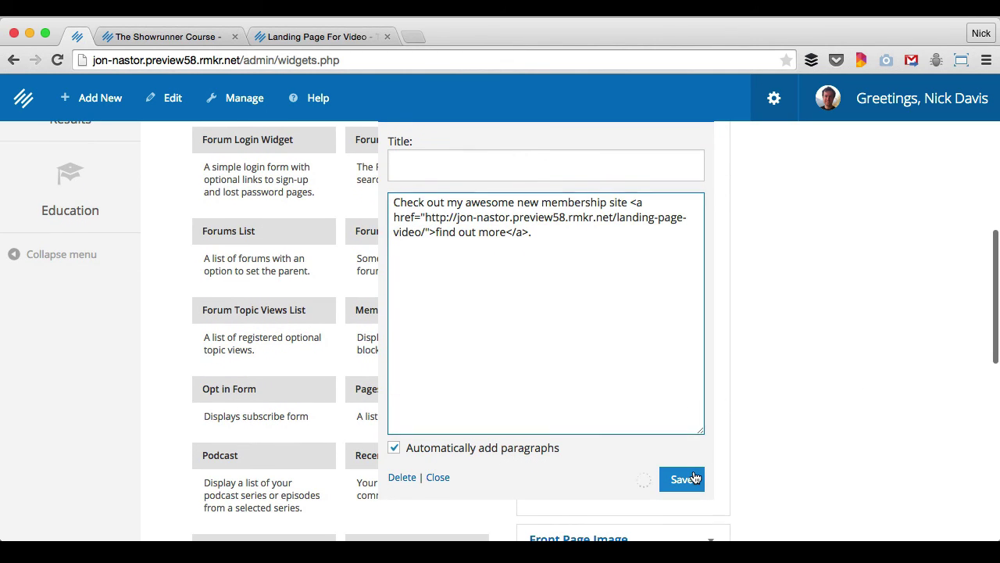
Reload the home page, follow the "find out more" link to inspect the landing page, and return to the home page
click(303, 43)
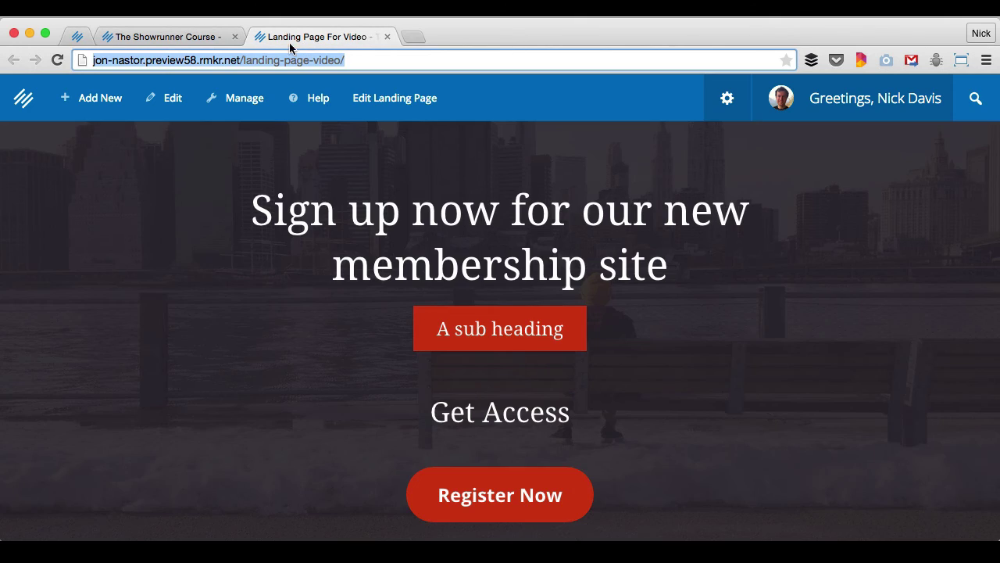
click(185, 47)
key(super+r)
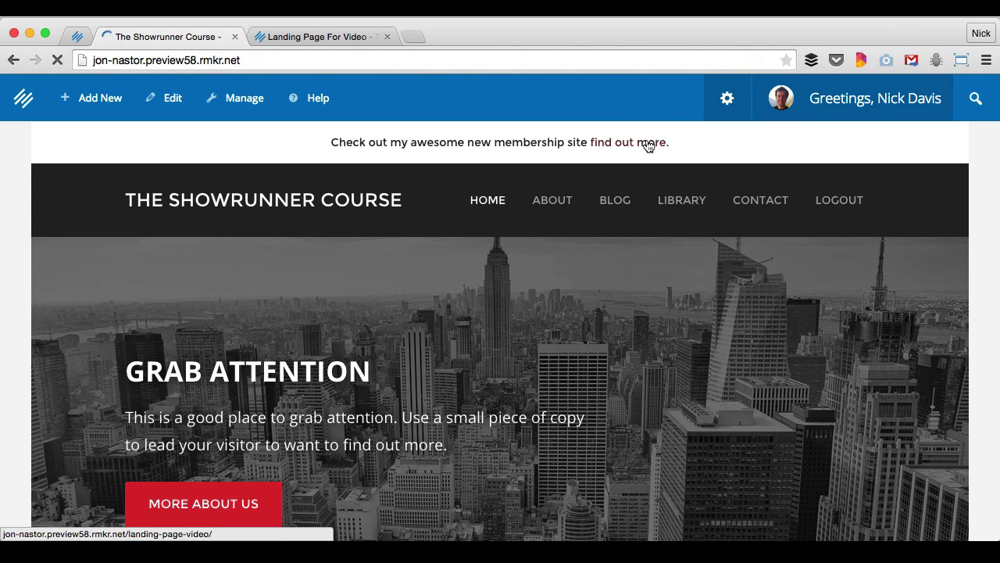
click(648, 146)
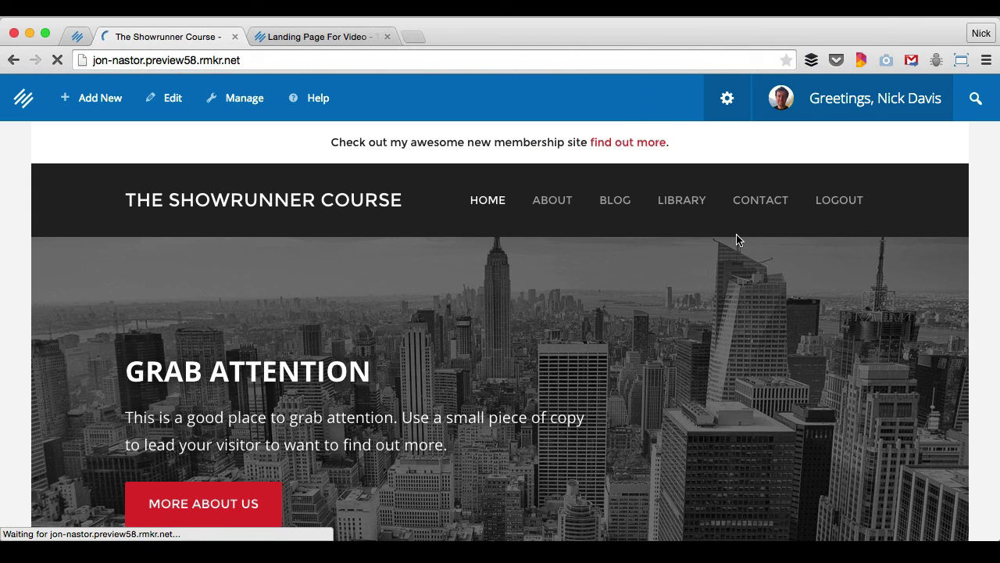
scroll(602, 352, down, 3)
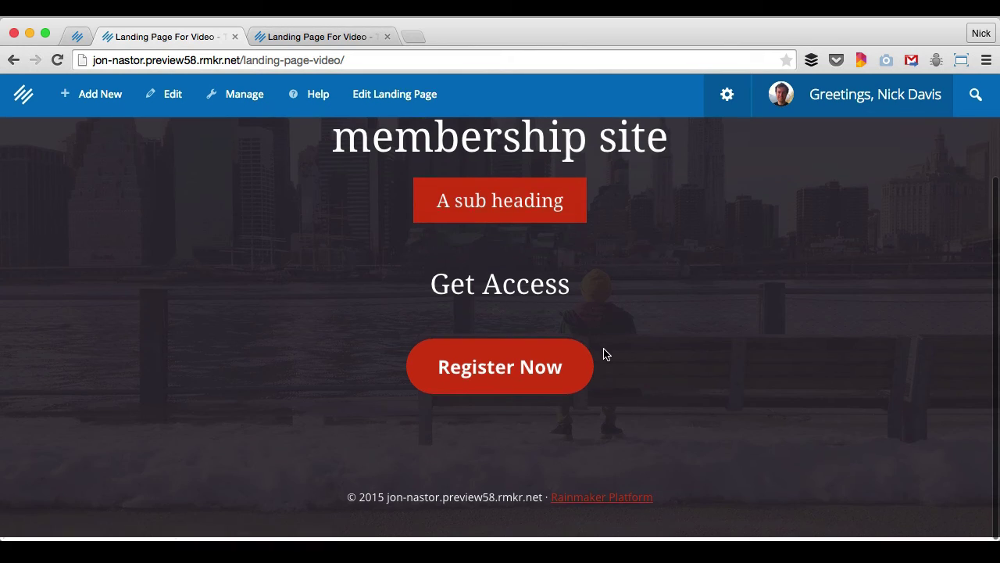
scroll(769, 223, up, 3)
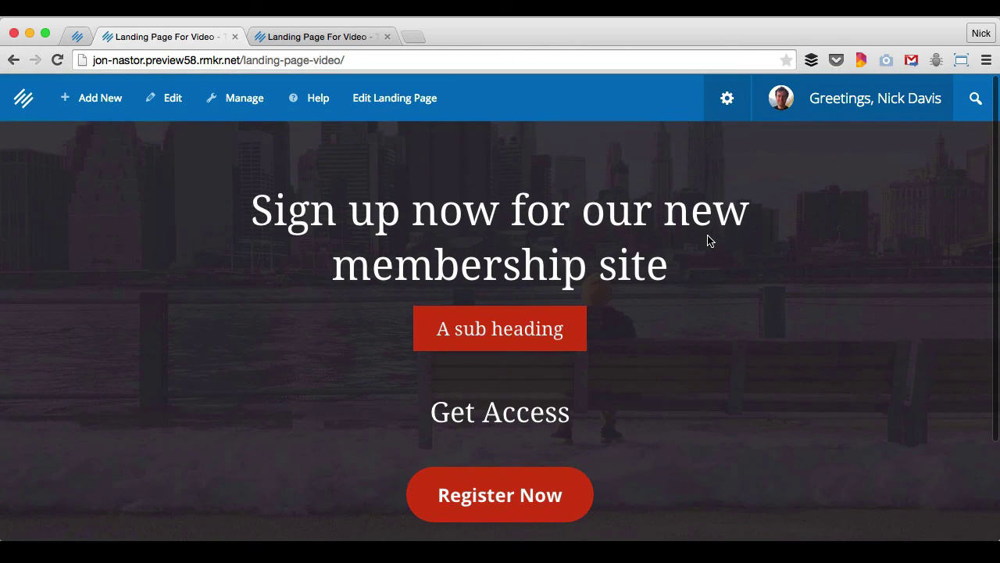
key(super+bracketleft)
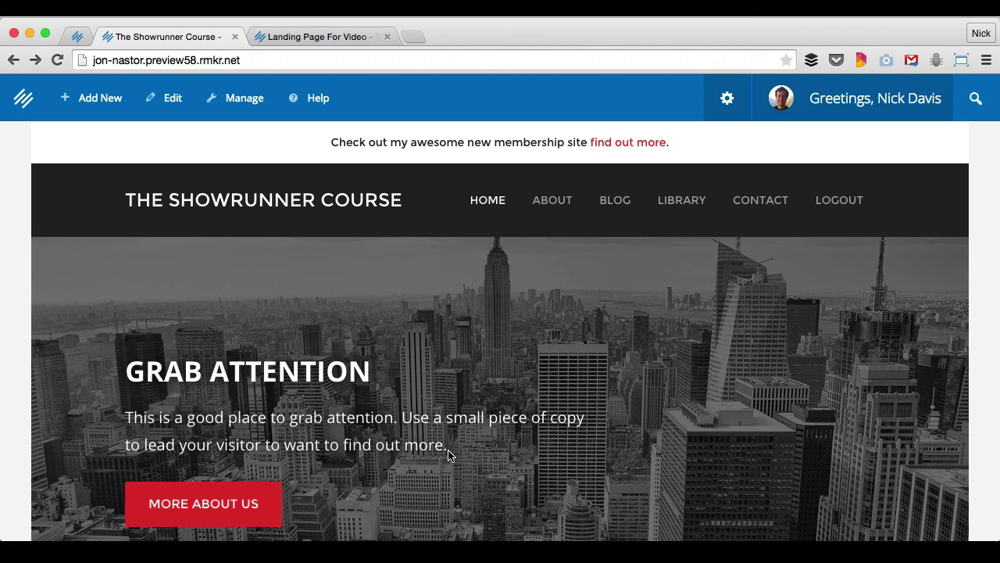
View the three-column section below the home page image to see which front page content can link to the membership
scroll(448, 455, down, 2)
scroll(504, 492, down, 10)
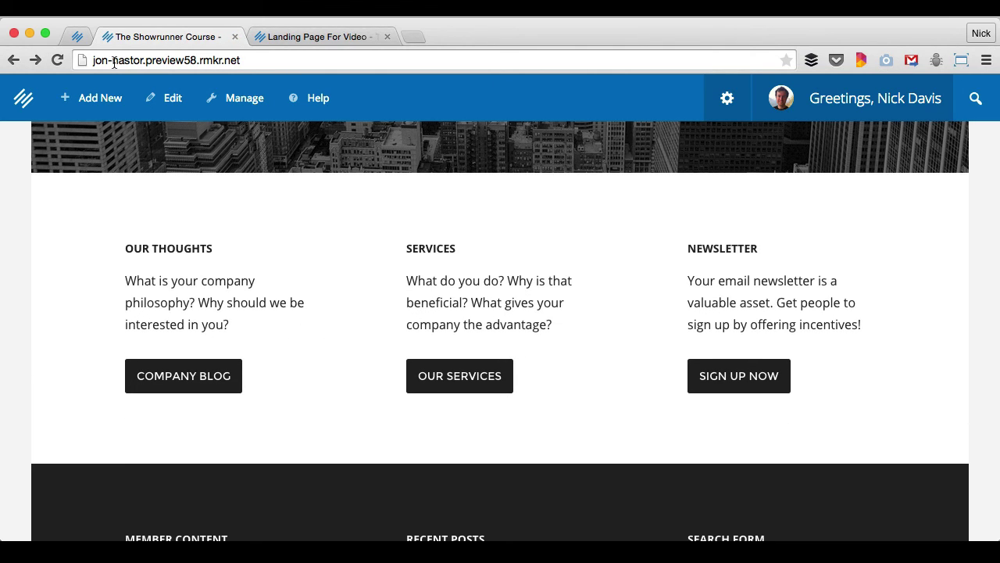
click(74, 36)
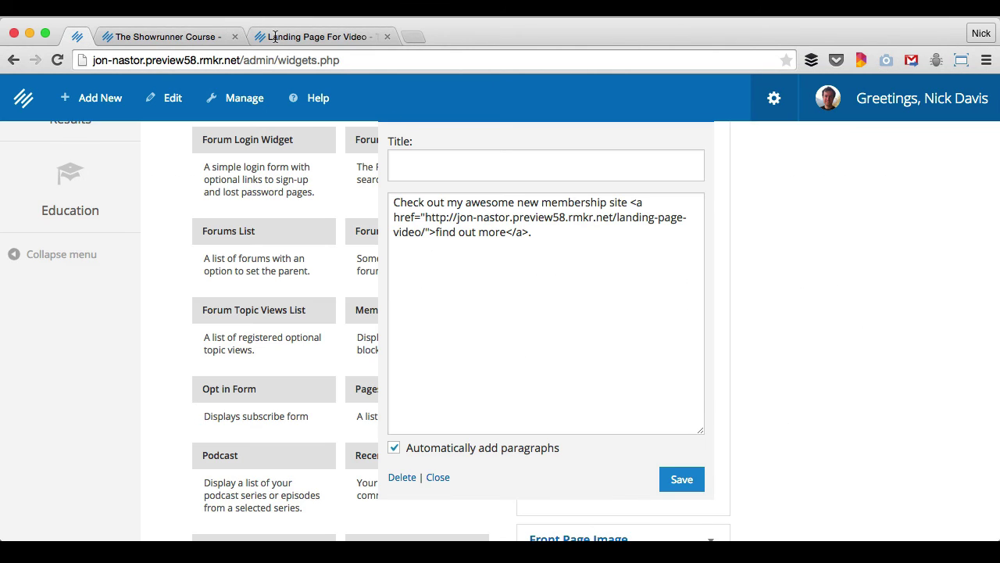
click(165, 39)
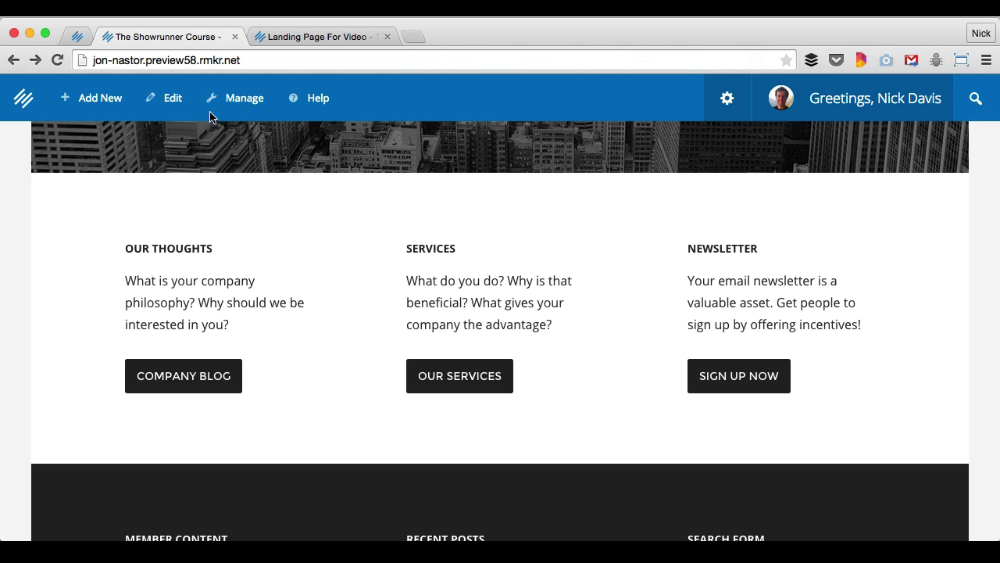
Return to Content Areas and open the Our Thoughts text widget in the Front Page Widgets area
click(76, 36)
scroll(348, 248, down, 3)
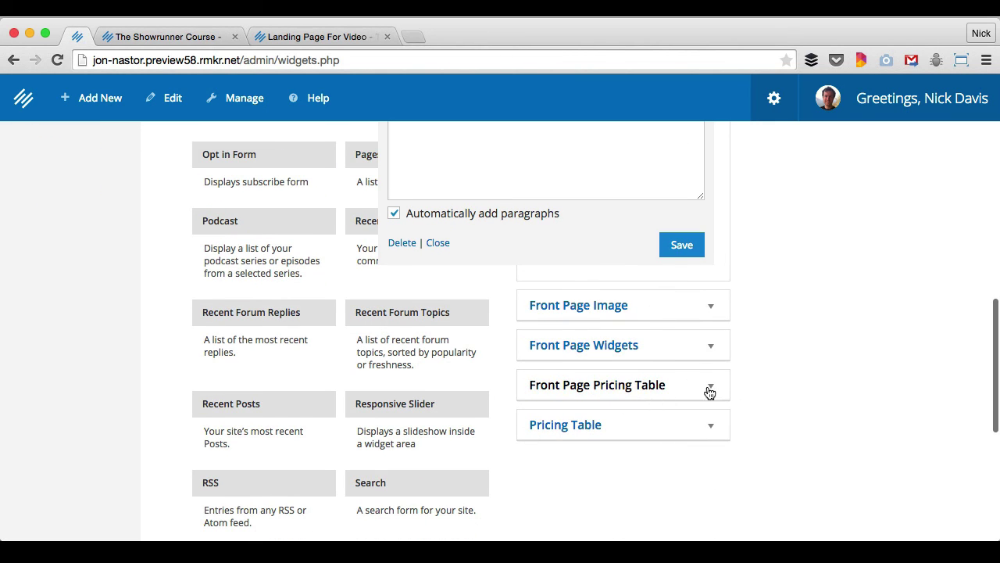
click(718, 351)
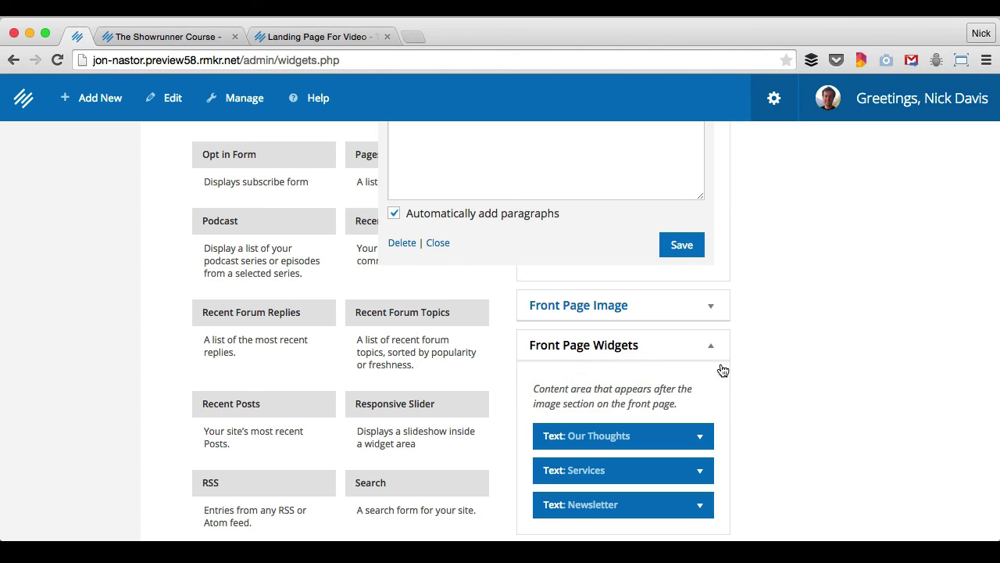
scroll(730, 399, down, 2)
click(700, 353)
scroll(685, 364, down, 2)
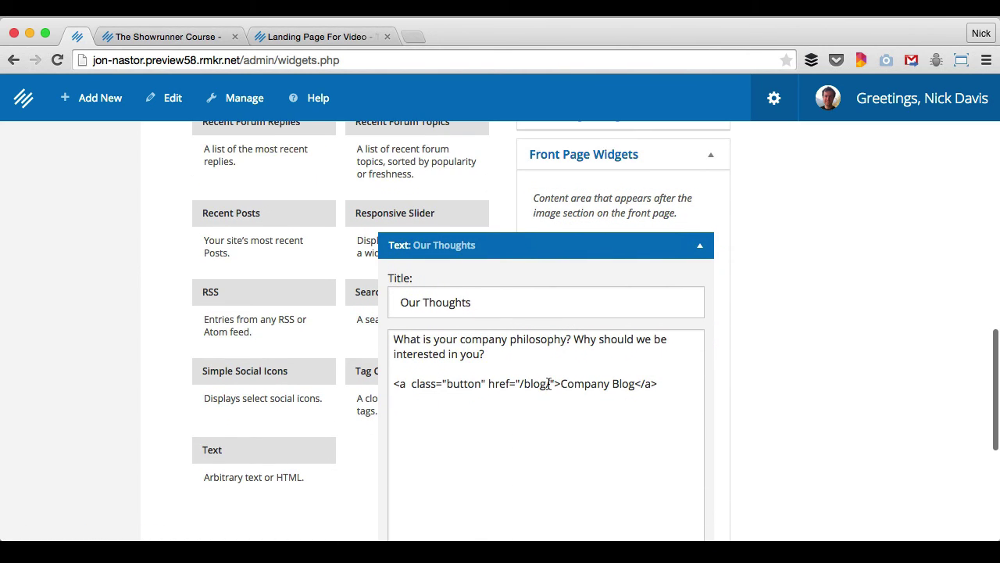
Replace the button's /blog/ target with the copied landing page address and change its label to "Learn More"
drag(551, 383, 522, 383)
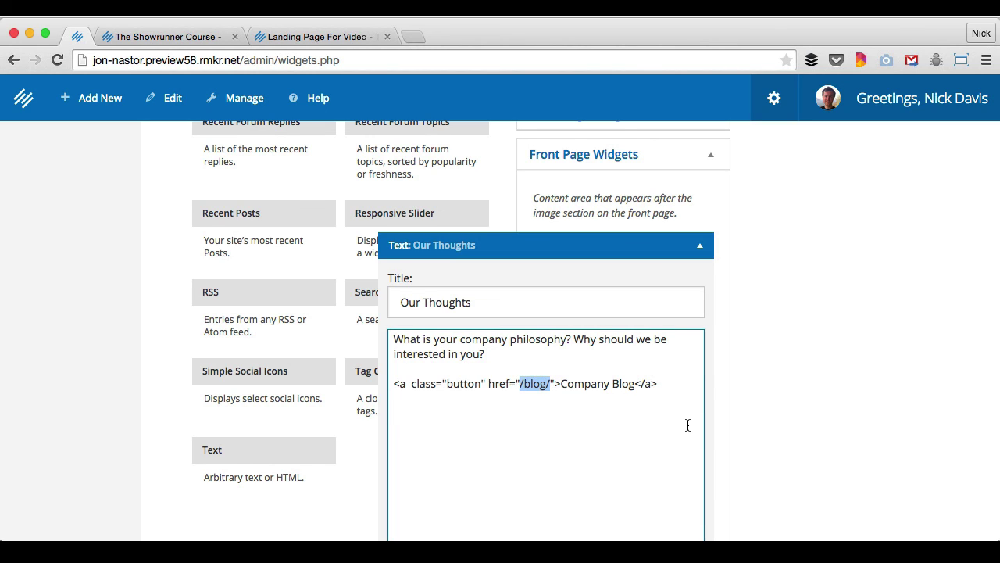
key(super+v)
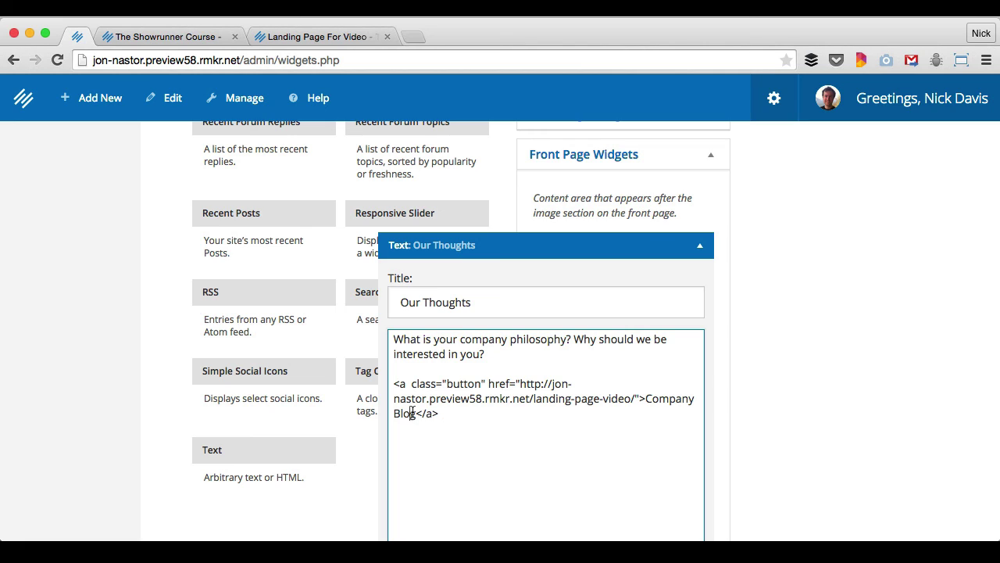
drag(419, 412, 643, 399)
key(BackSpace)
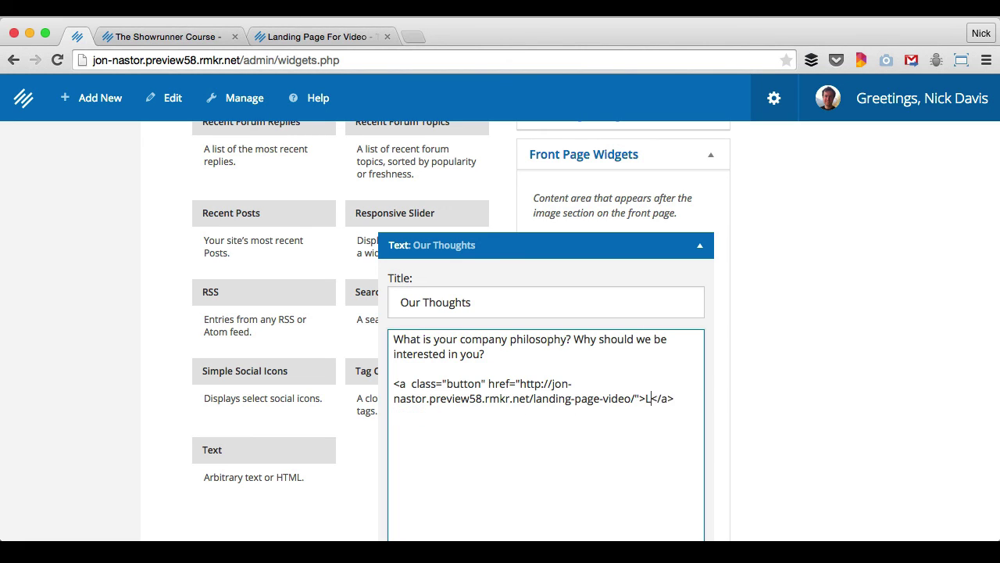
text(Learn More)
Set the Our Thoughts widget's title to "New Membership Site" and save the widget
drag(506, 363, 395, 323)
triple_click(423, 311)
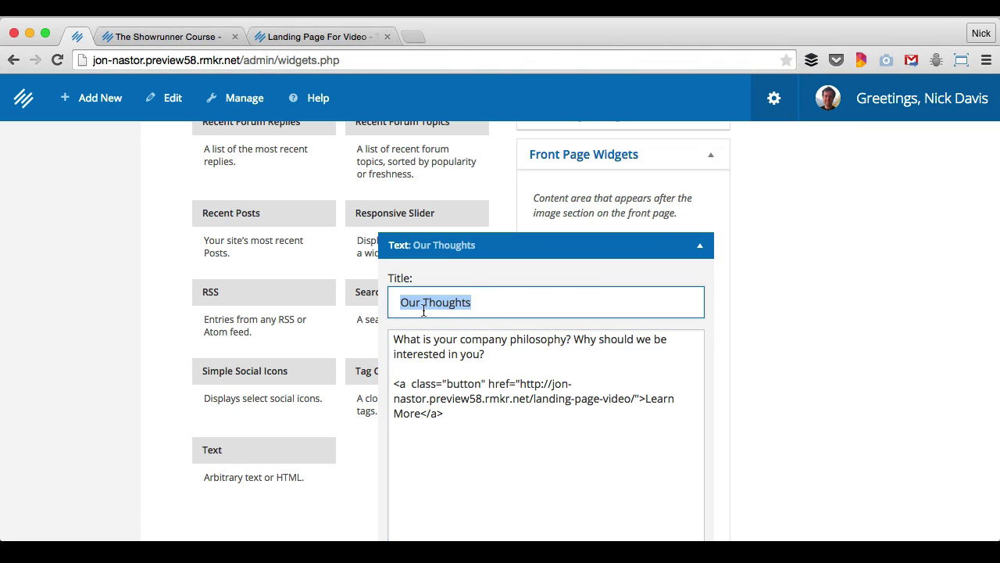
text(New Membership Site)
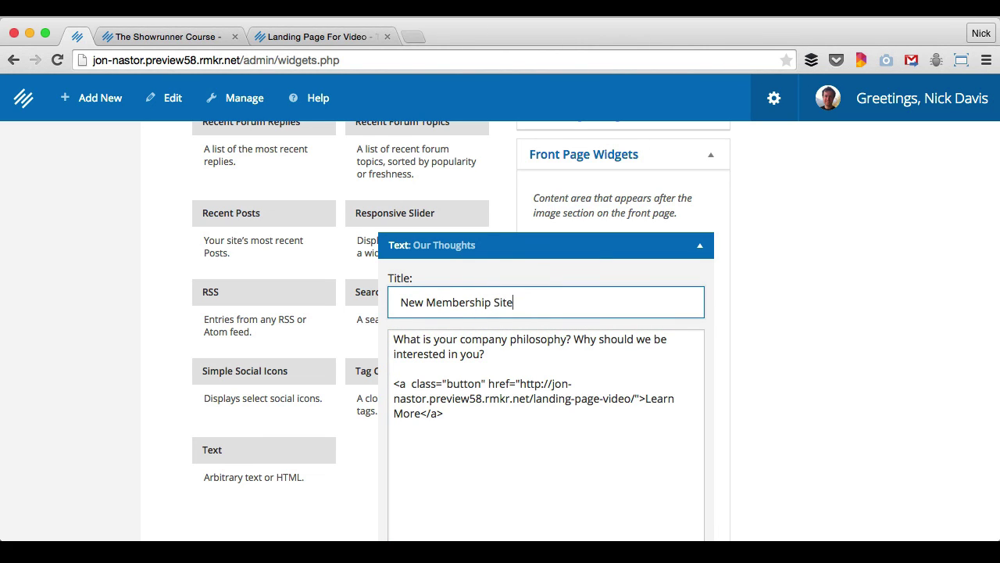
scroll(503, 374, down, 3)
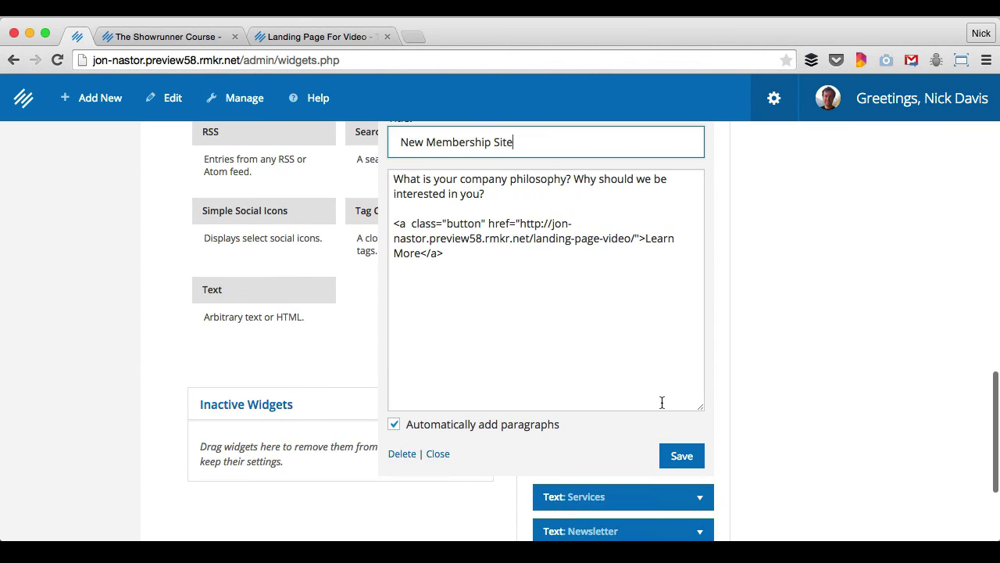
click(693, 458)
Reload the site's home page and check the edited widget in the three-column section
click(200, 31)
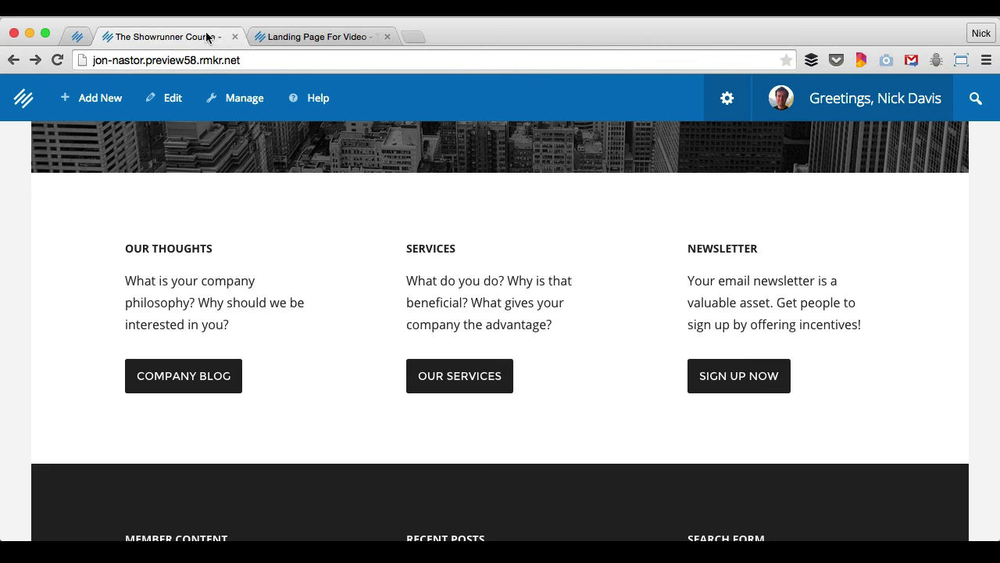
key(super+r)
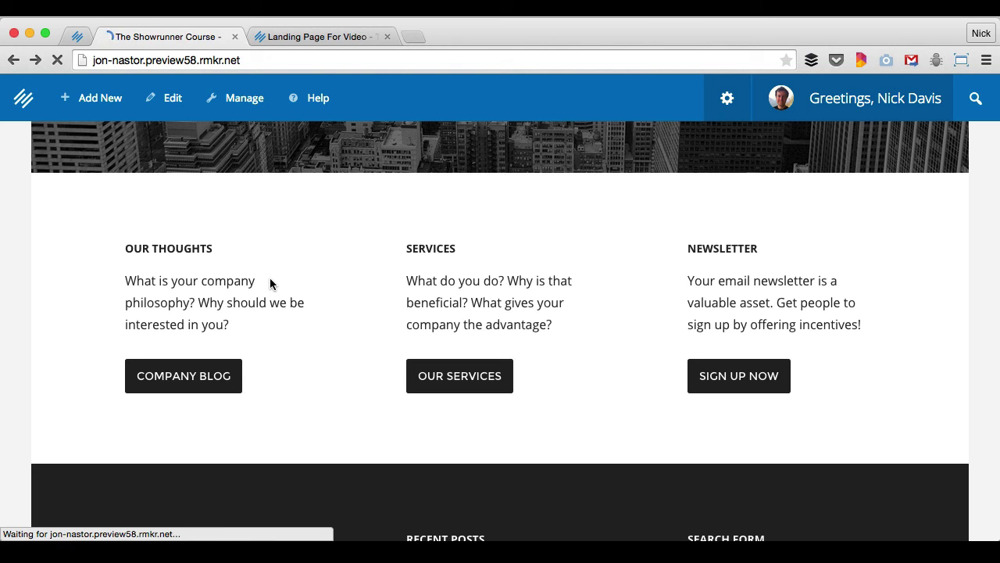
scroll(161, 351, down, 1)
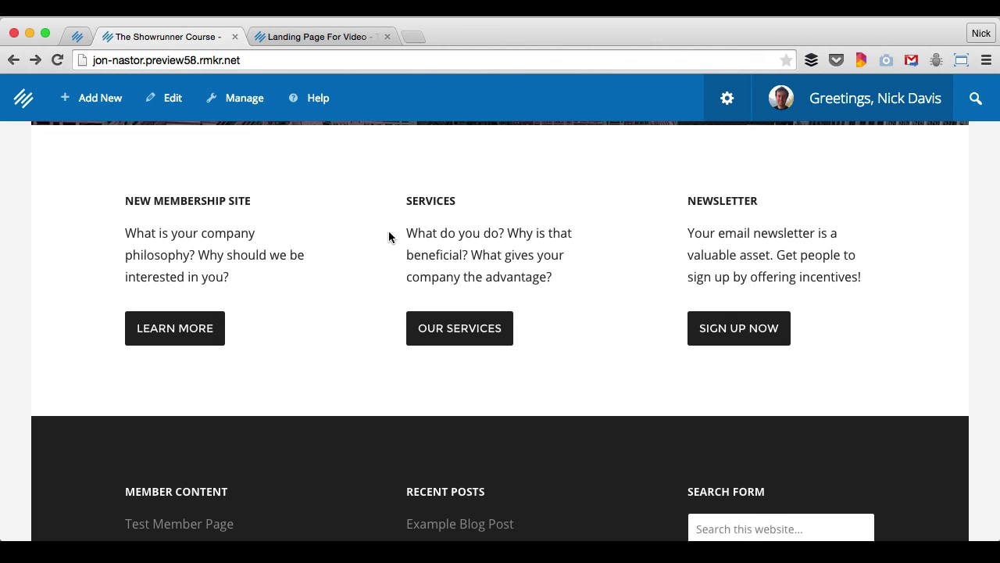
Open copyblogger.com/blog/ in a new browser tab and go to its Member Home page
click(415, 36)
text(copyblogger.com/blog/)
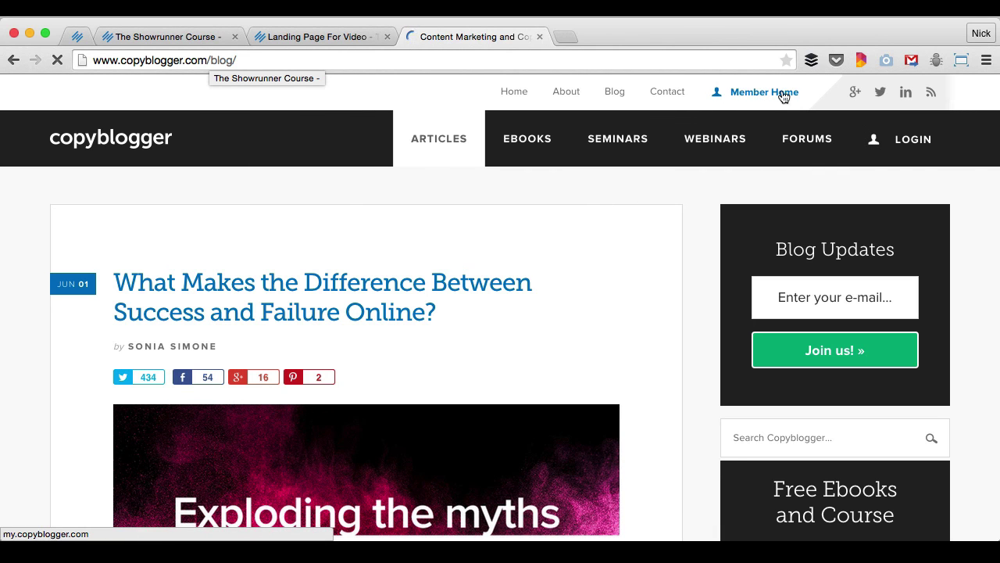
click(734, 88)
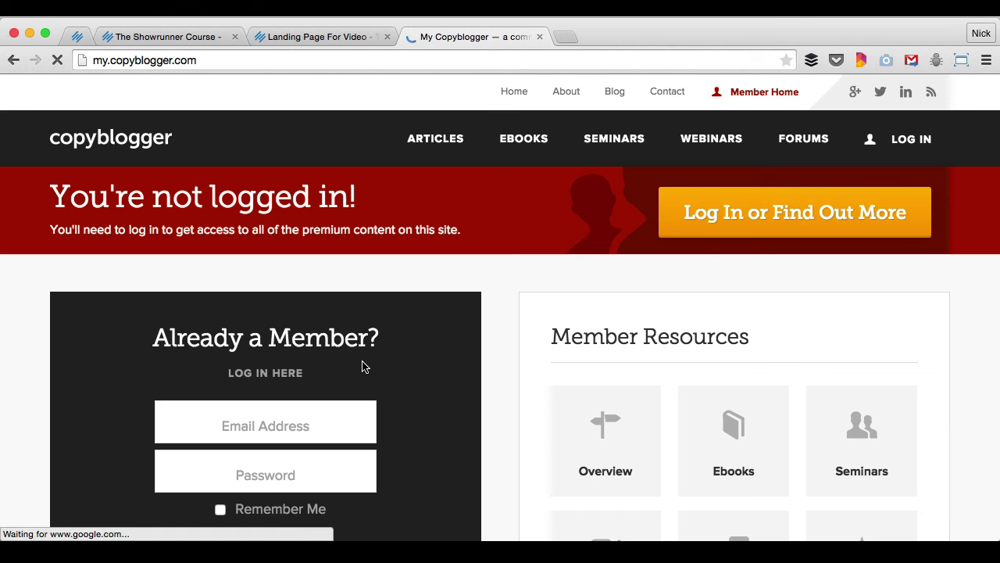
Enter the password manager's master password to fill in the saved credentials and log in to My Copyblogger
scroll(361, 366, down, 1)
scroll(362, 366, down, 3)
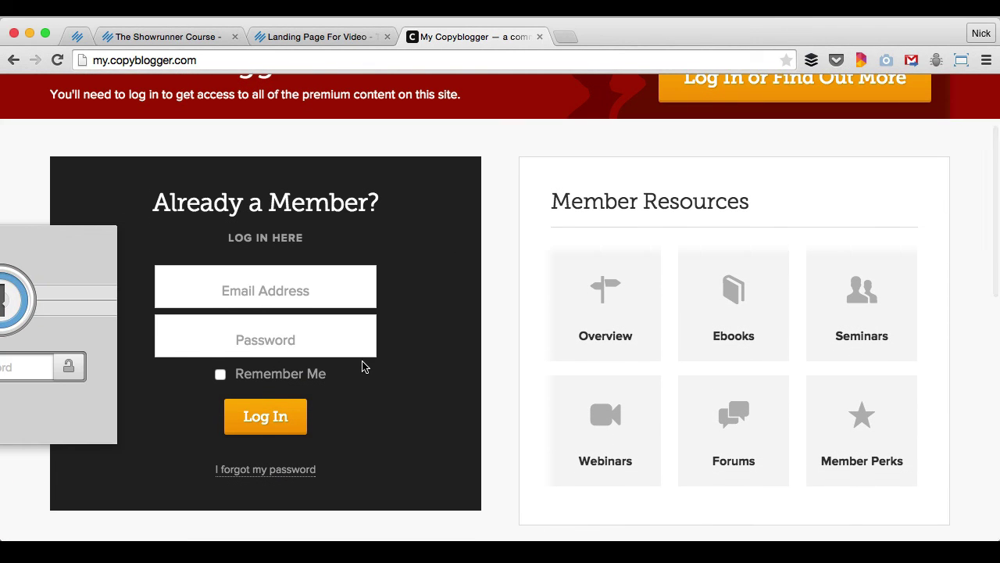
text(********)
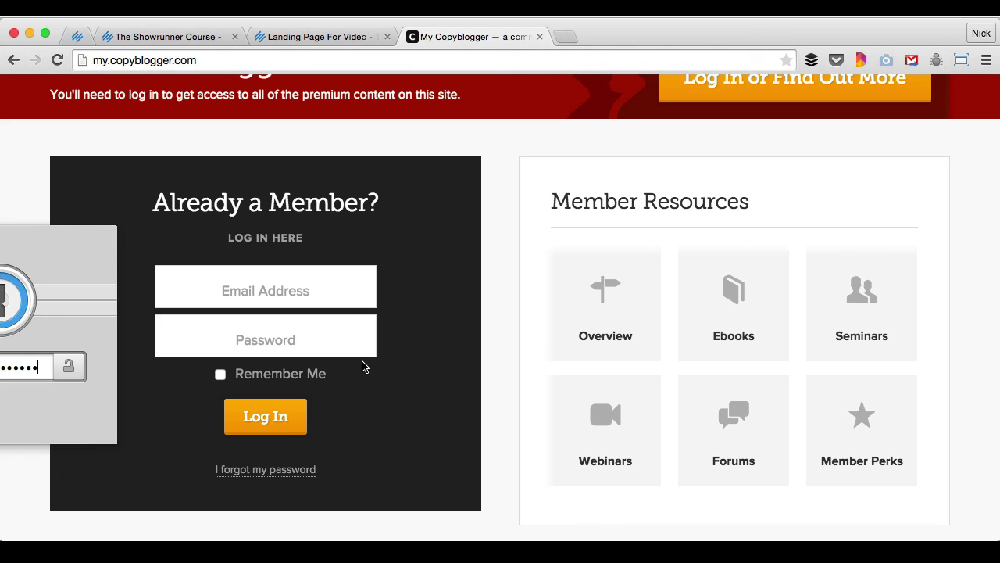
key(Return)
key(Return)
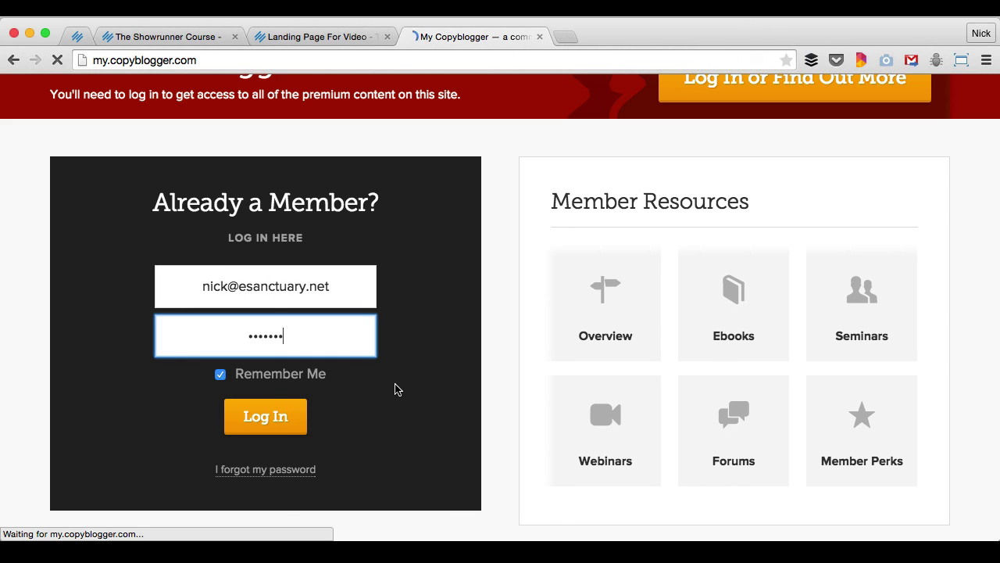
Examine the member home page's welcome text, Member Resources and Recently Added sections, and return to the Showrunner Course home page
scroll(468, 408, down, 15)
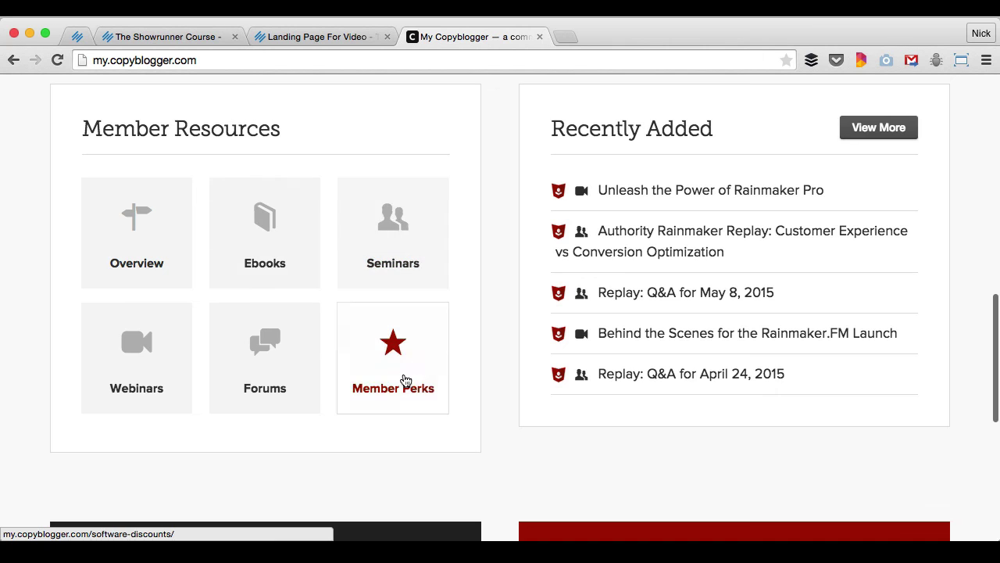
scroll(467, 279, up, 2)
scroll(558, 336, up, 10)
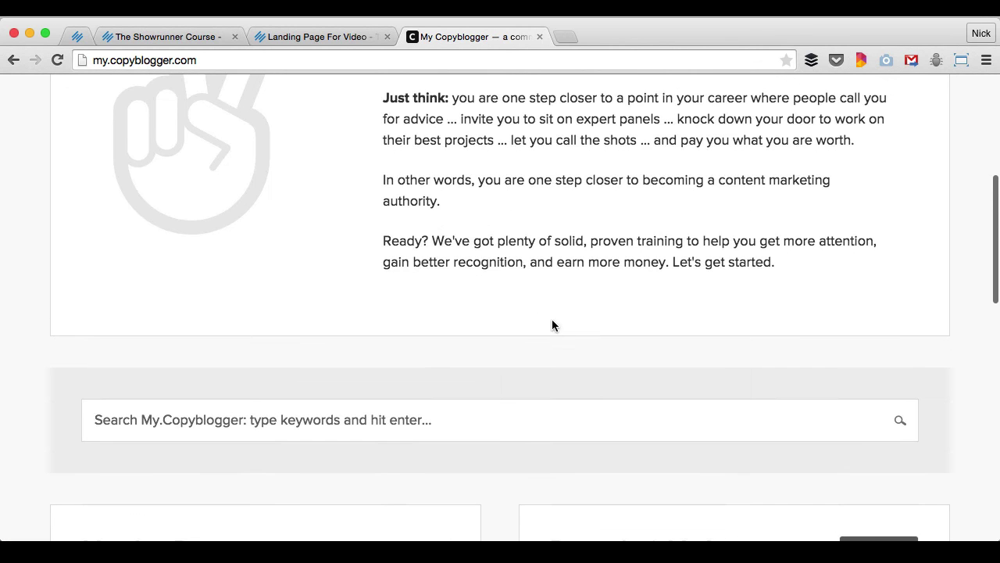
scroll(559, 341, down, 13)
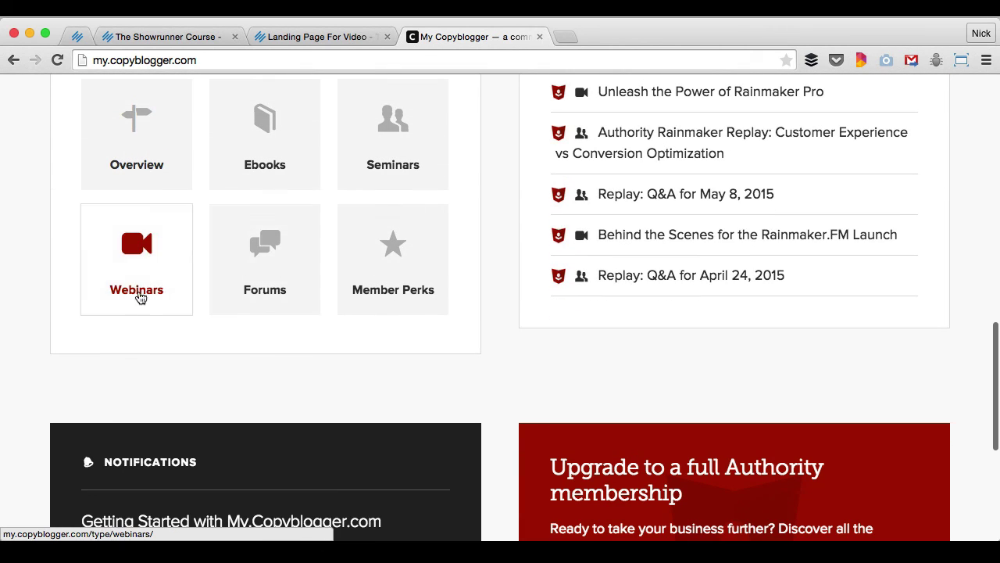
scroll(509, 288, up, 12)
scroll(469, 346, down, 8)
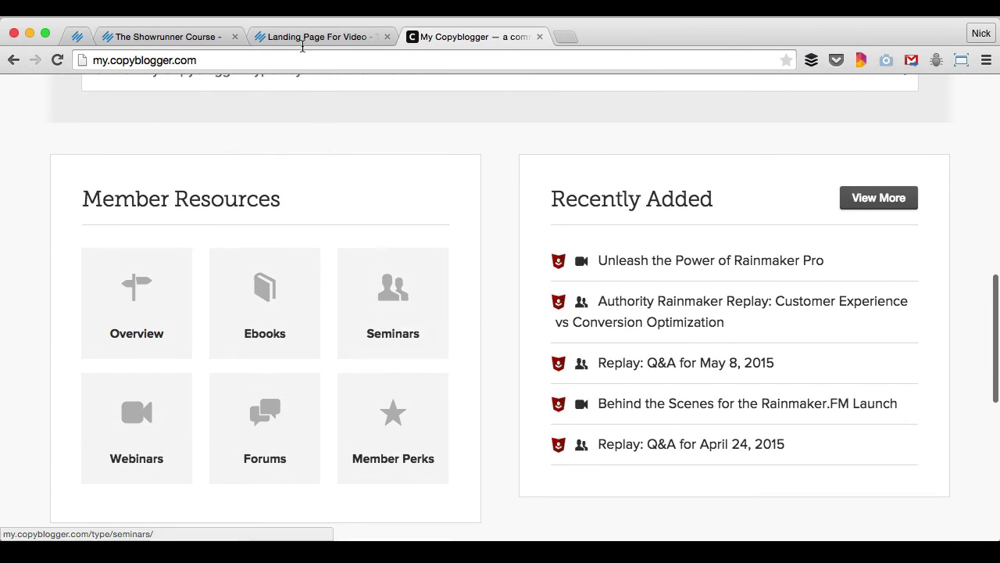
click(301, 37)
click(139, 37)
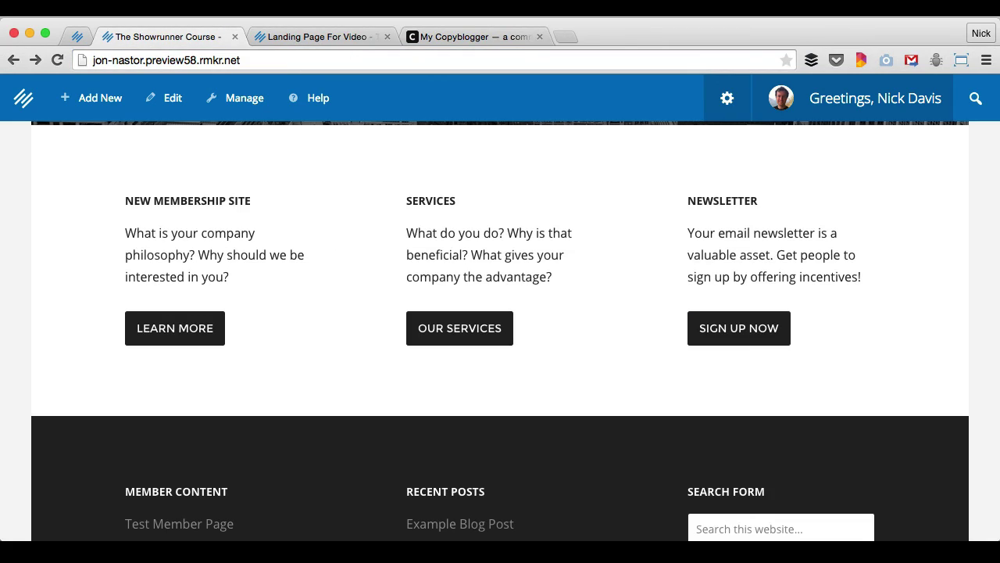